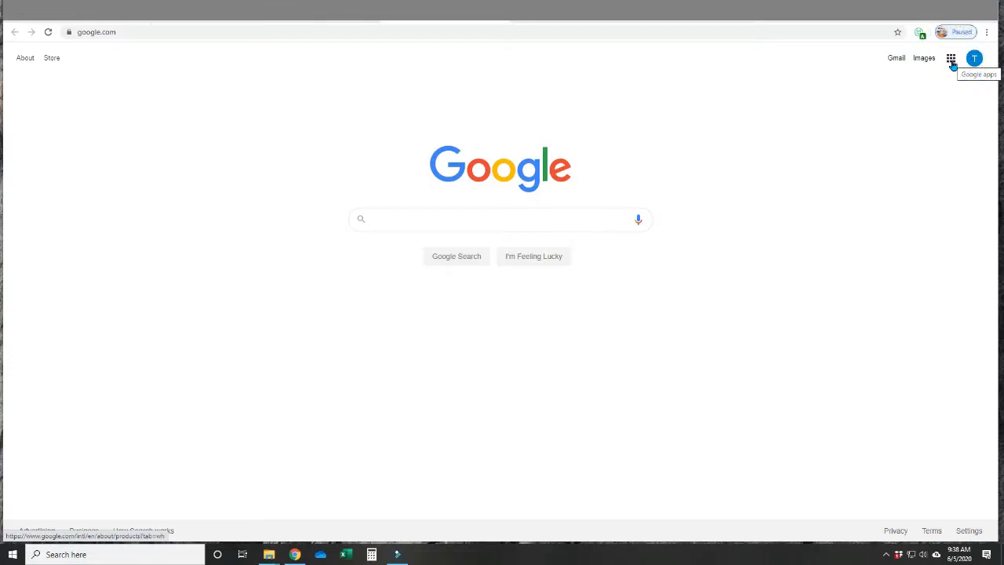
Open Google Sheets from the list of Google apps on the Google home page.
left_click(952, 62)
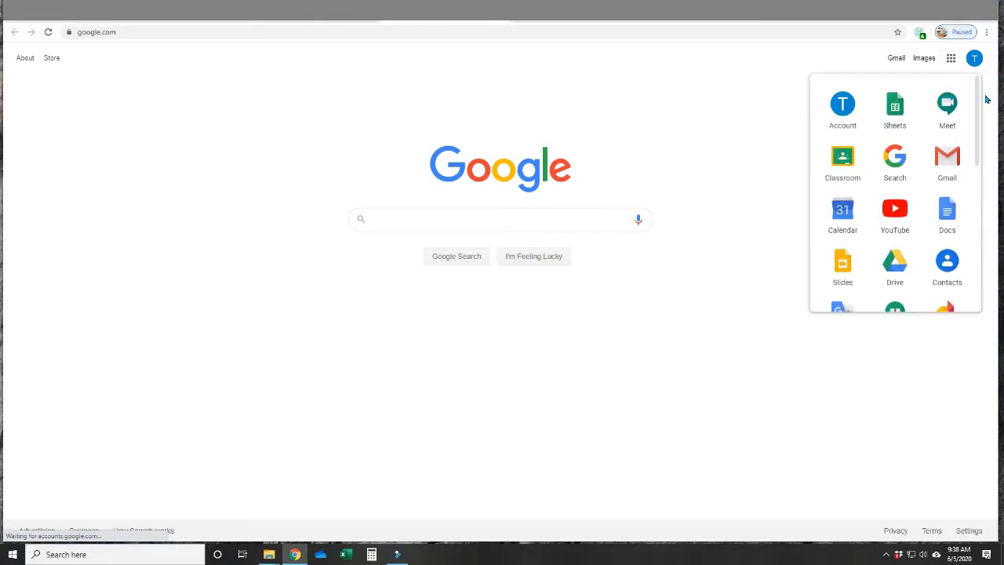
left_click_drag(979, 110, 980, 130)
mouse_move(896, 108)
left_mouse_down()
mouse_move(930, 160)
mouse_move(907, 234)
mouse_move(861, 197)
mouse_move(911, 129)
mouse_move(898, 114)
left_mouse_up()
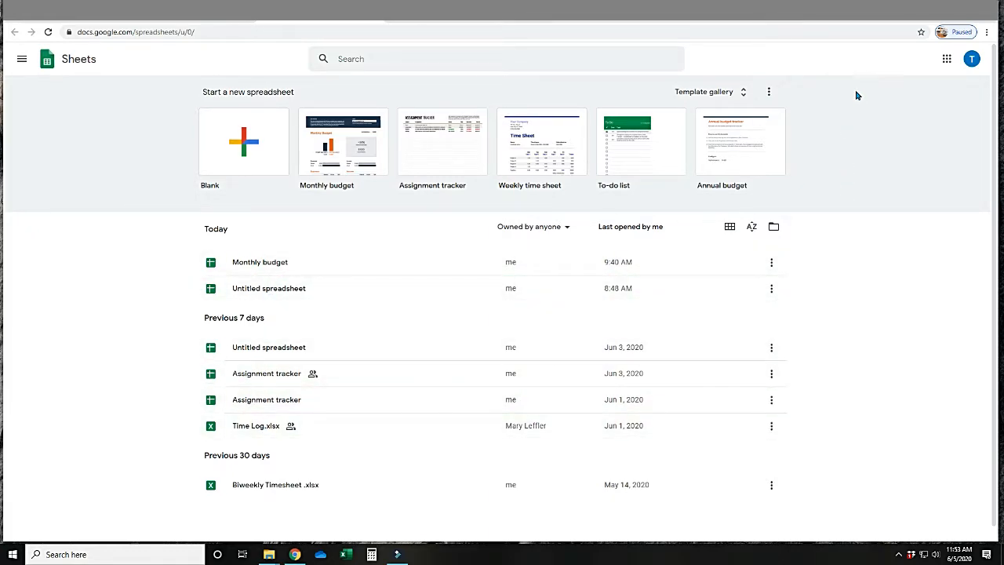
Browse the full template gallery through the Personal and Work templates, and return to the Sheets home page.
left_click(744, 92)
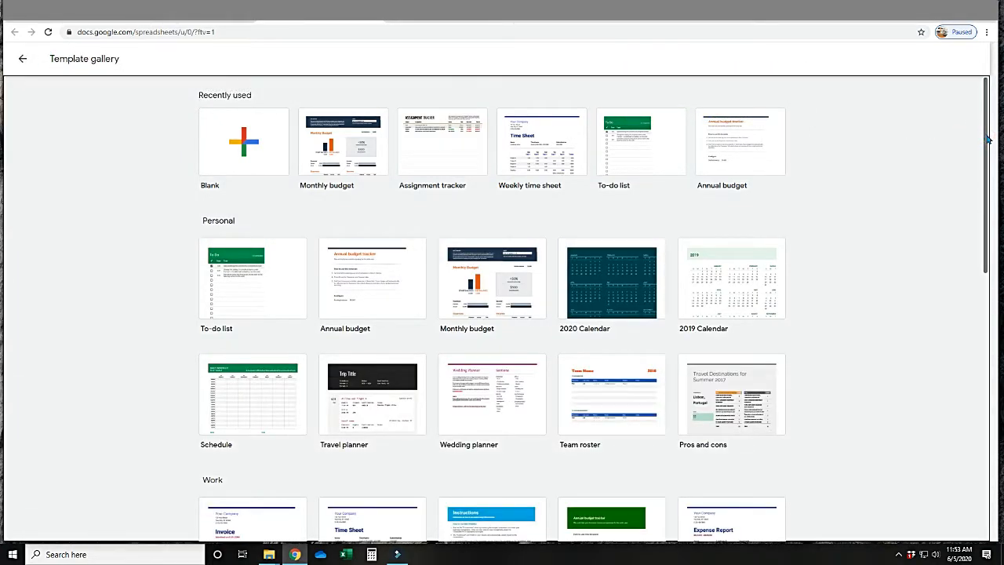
left_click_drag(984, 135, 970, 235)
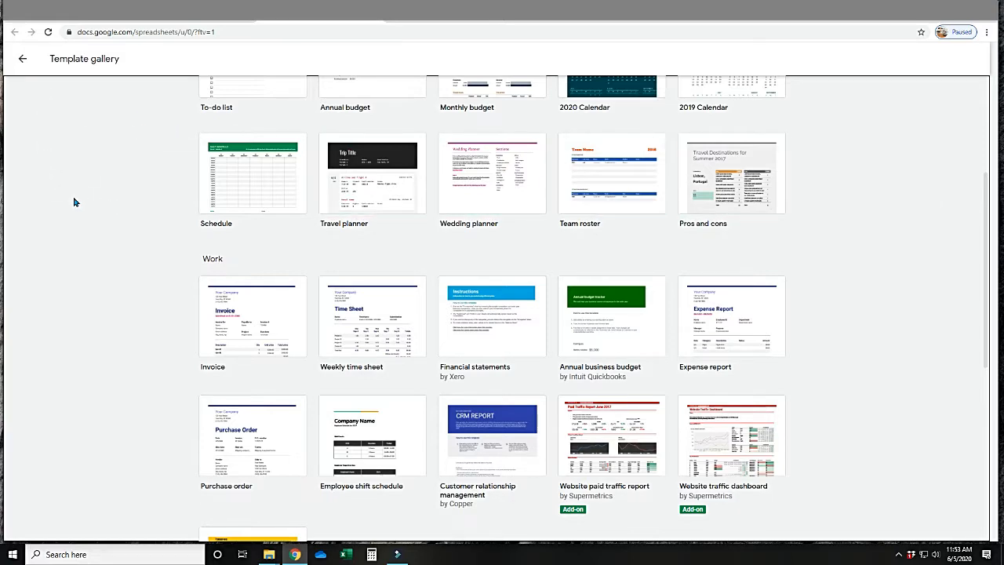
left_click(22, 59)
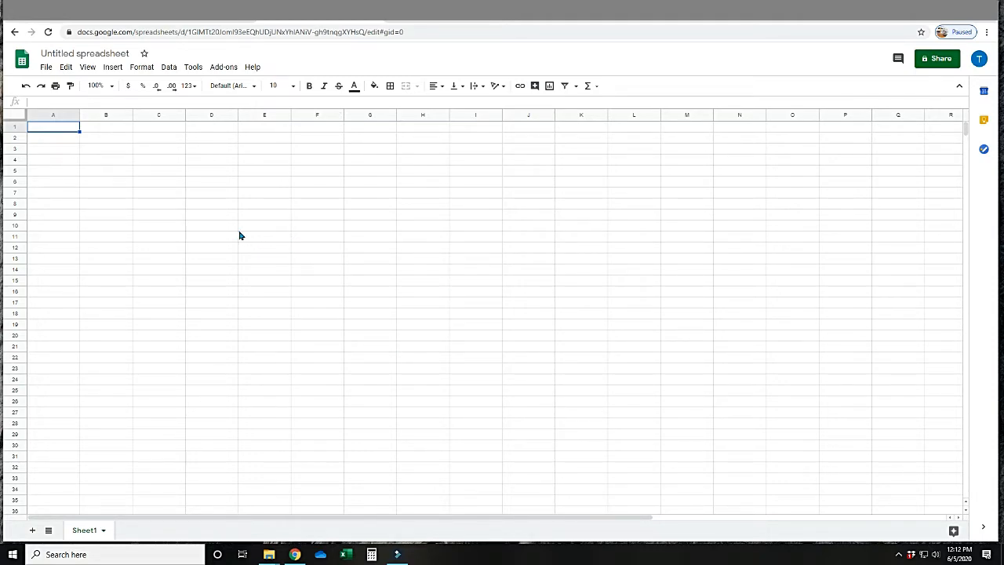
Rename the untitled spreadsheet to "Test".
left_click(110, 54)
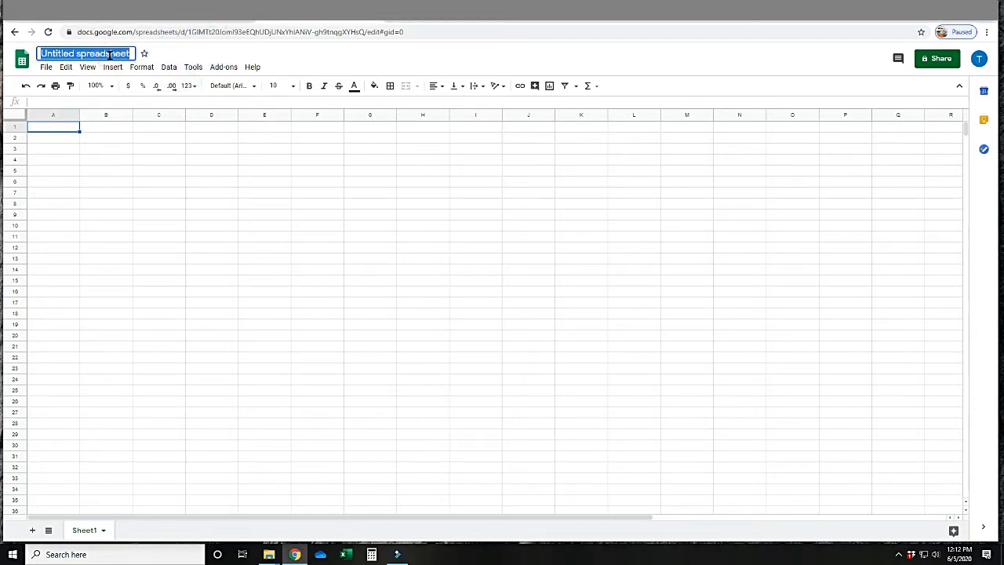
key("BackSpace")
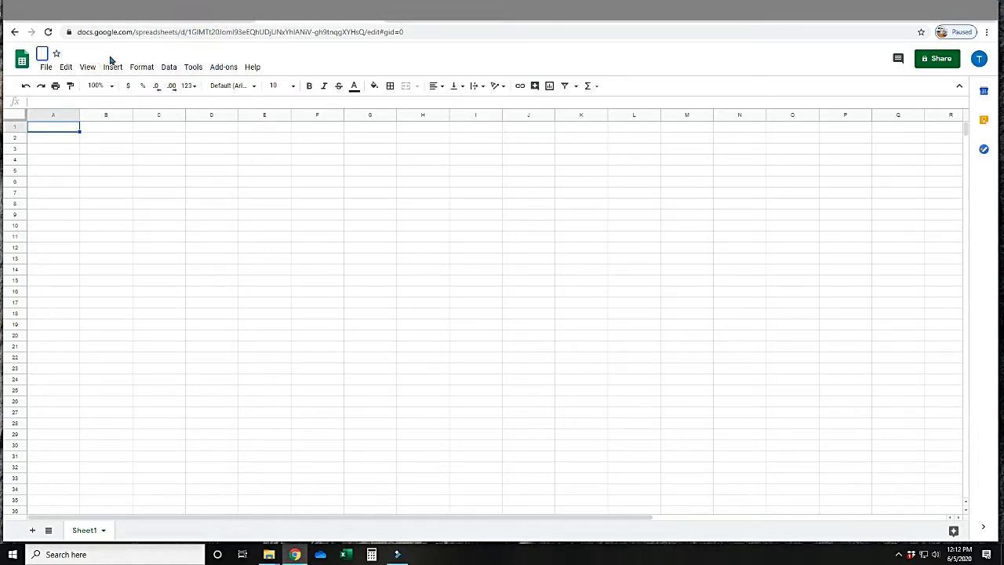
type("Test")
key("Return")
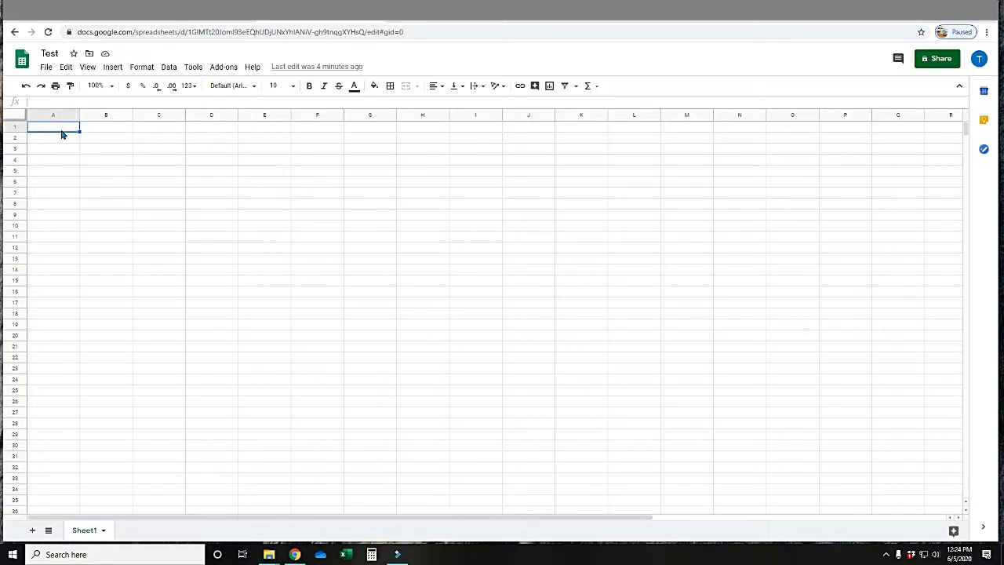
Select cell E14, cell H15 and two multi-cell ranges in the middle of the blank sheet.
left_click(263, 273)
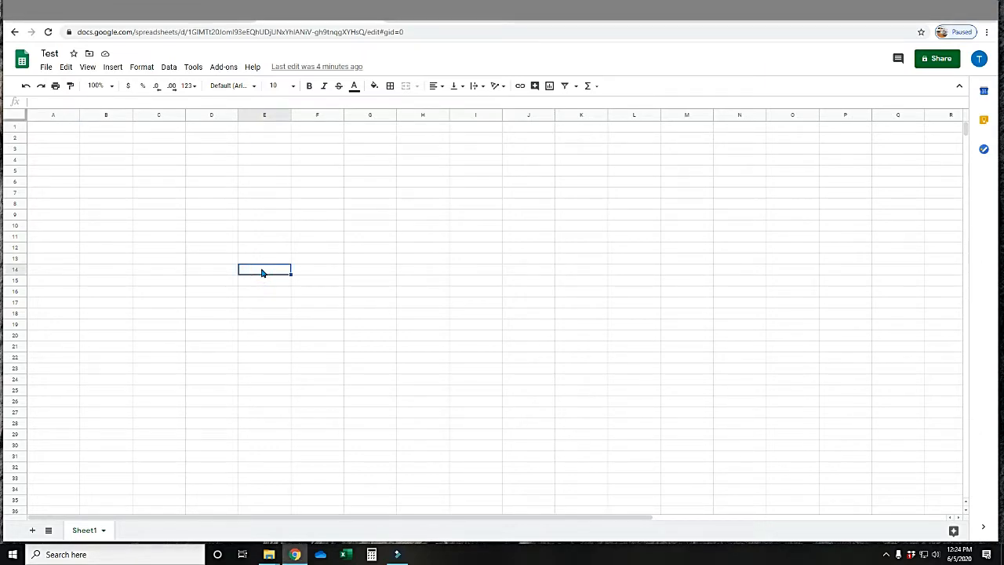
left_click(424, 283)
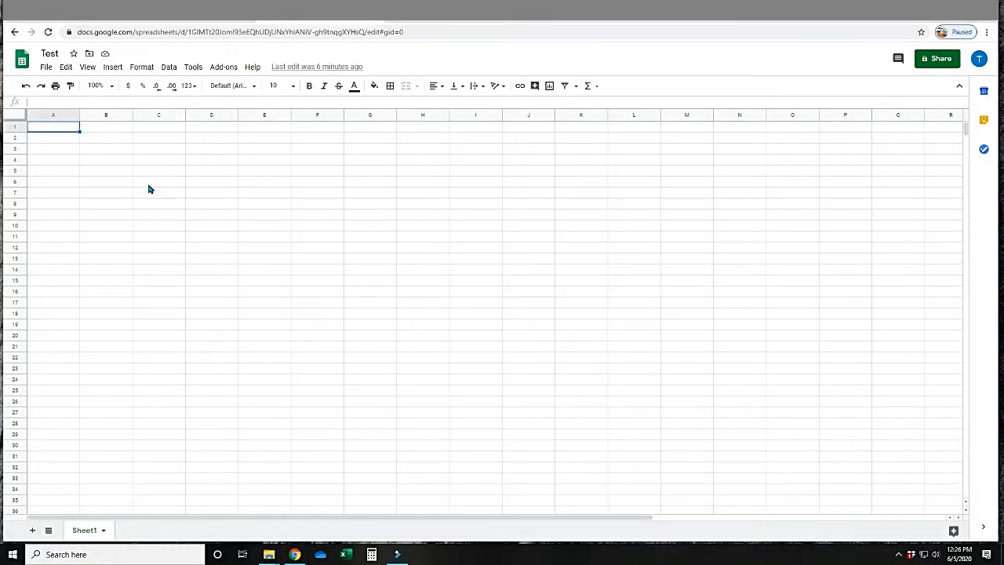
left_click_drag(150, 182, 373, 298)
left_click_drag(202, 153, 420, 289)
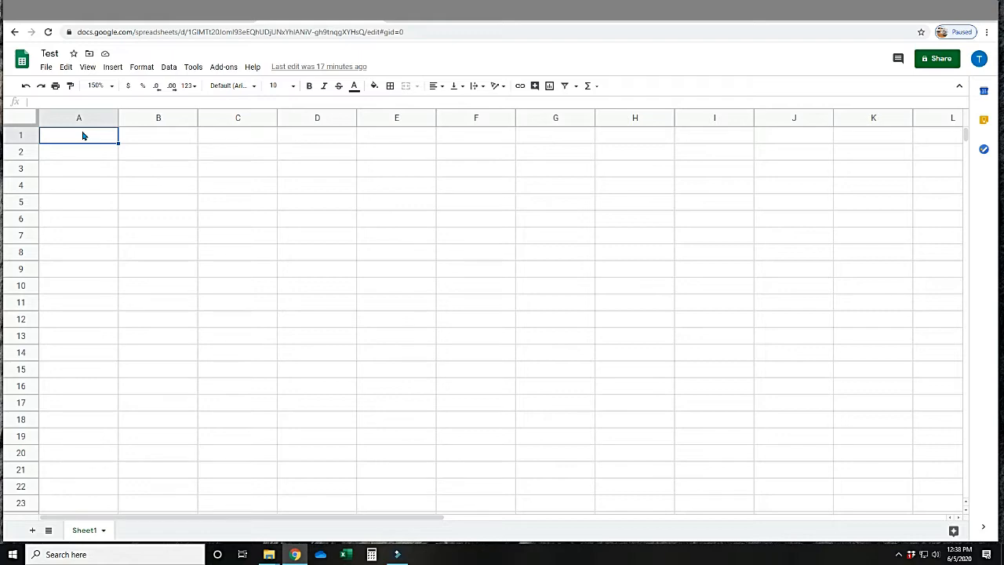
Enter the sample text "fffffff" in cell A1.
type("ffffff")
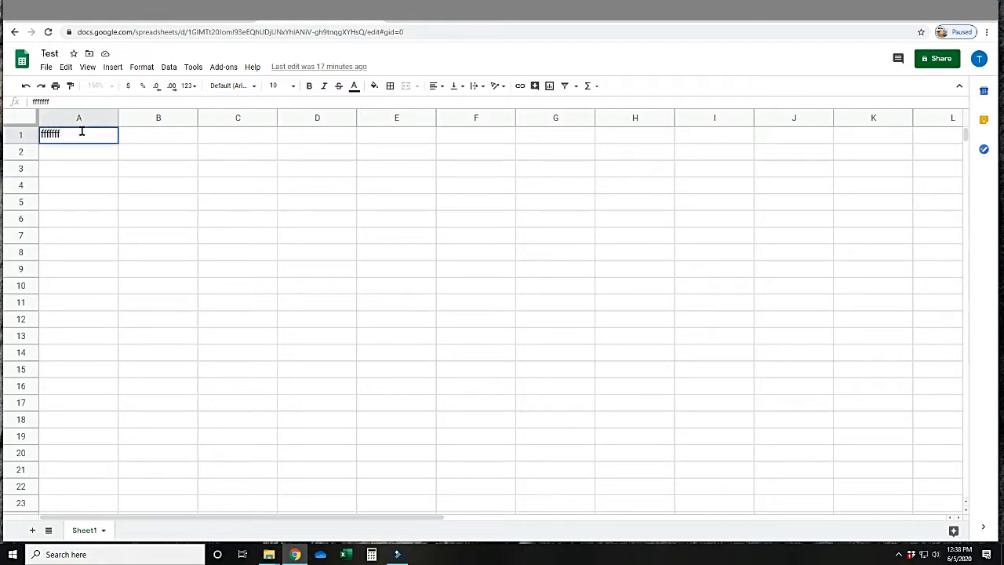
key("Tab")
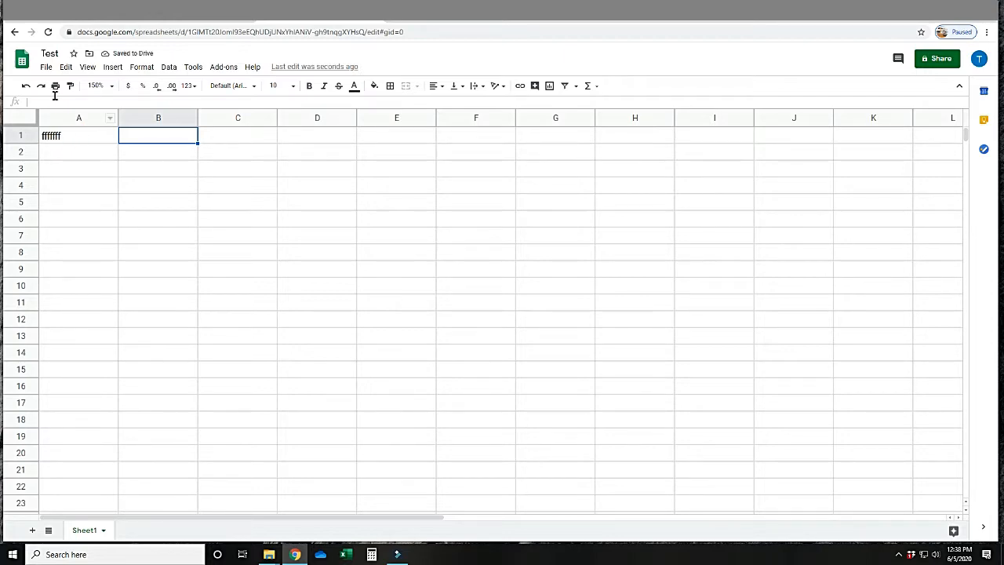
left_click(47, 68)
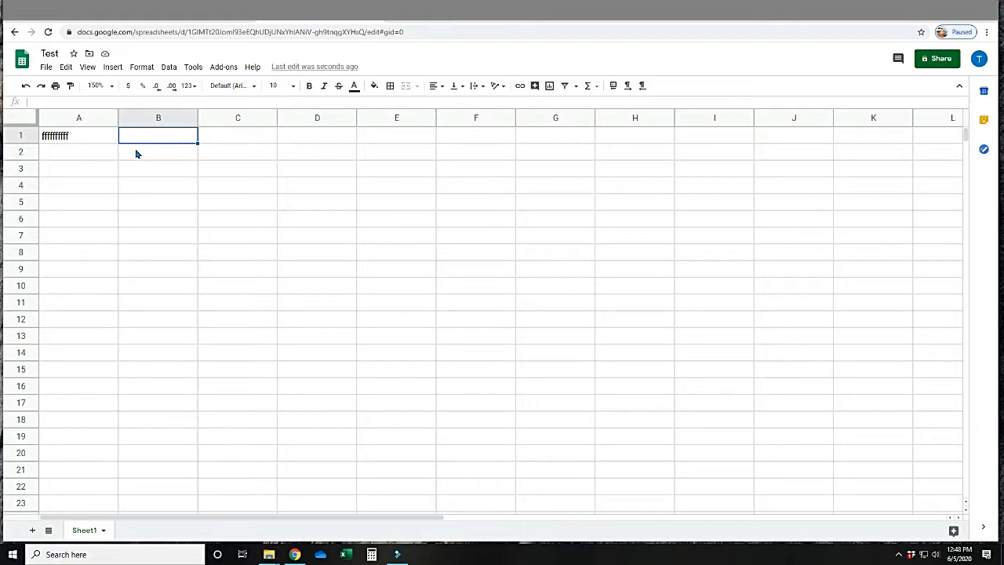
Delete the sample text from cell A1.
left_click(87, 139)
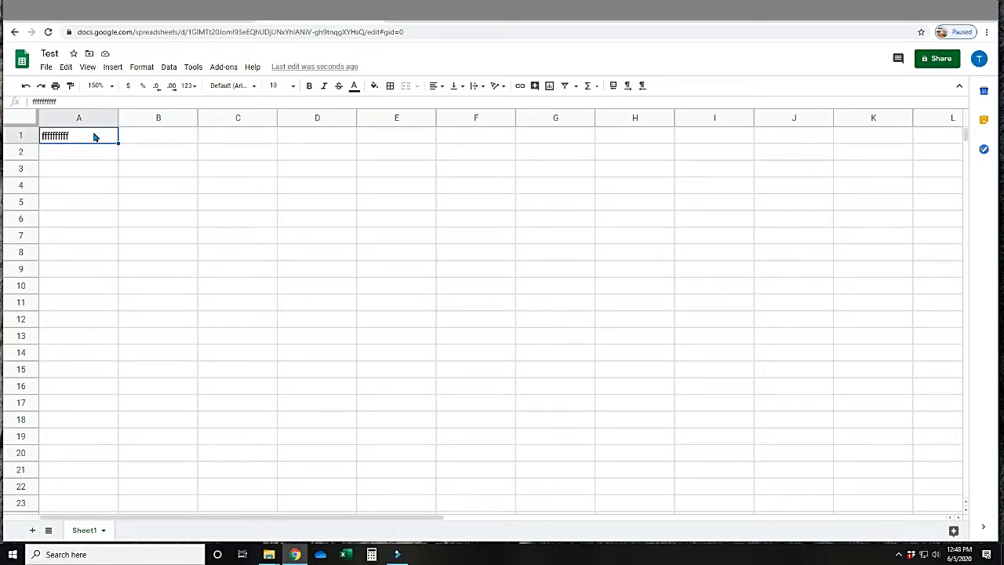
key("Delete")
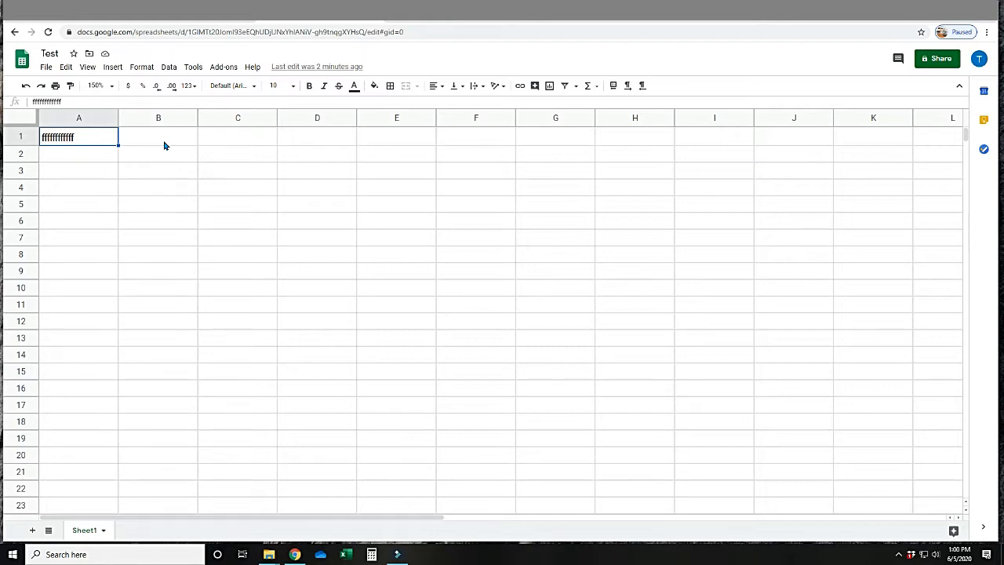
Move the cell selection to B1 and to A4.
left_click(165, 145)
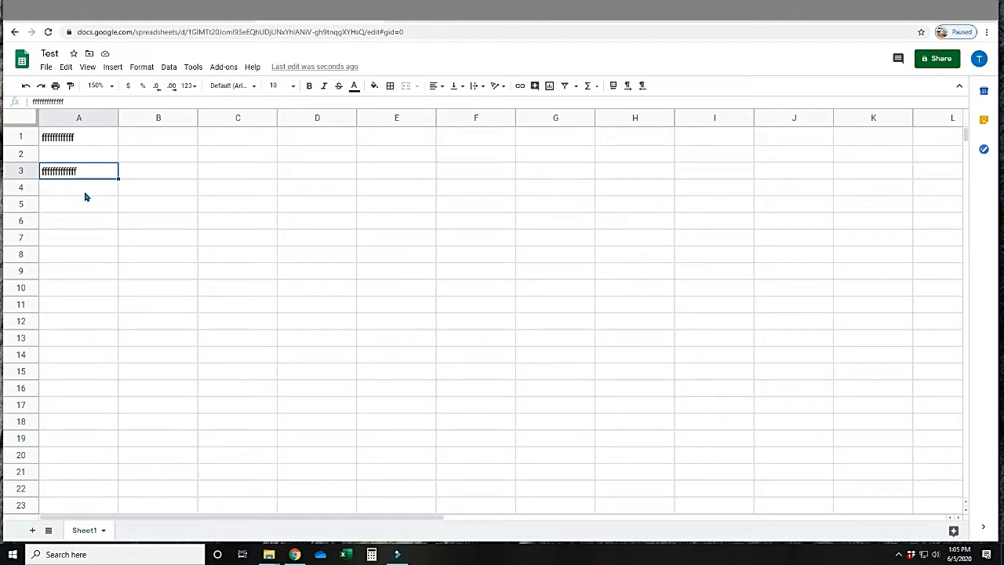
left_click(85, 193)
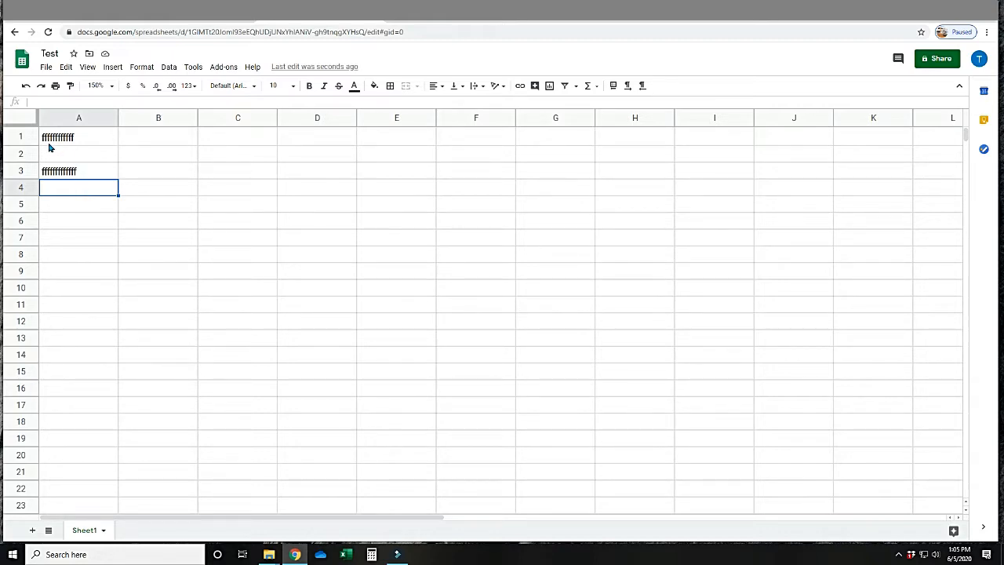
Select all of row 1 and then the whole block of rows 2 through 10, and clear the selection.
left_click(22, 139)
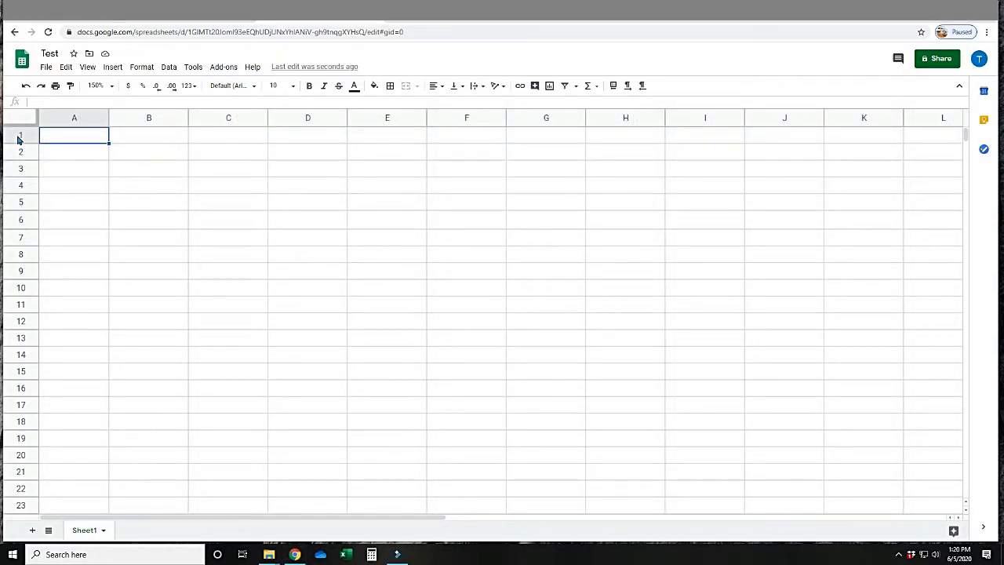
left_click(19, 137)
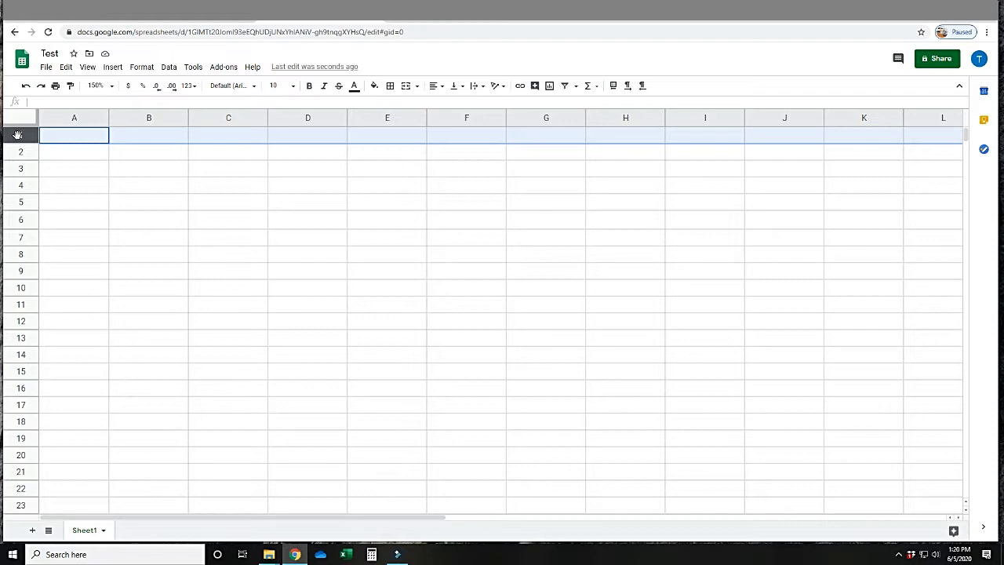
left_click(59, 156)
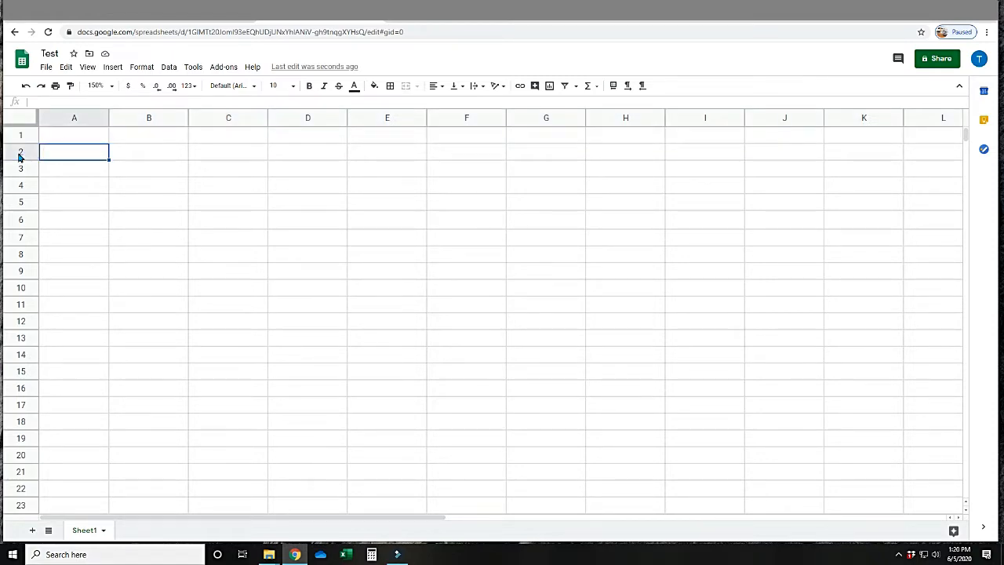
left_click_drag(19, 157, 19, 288)
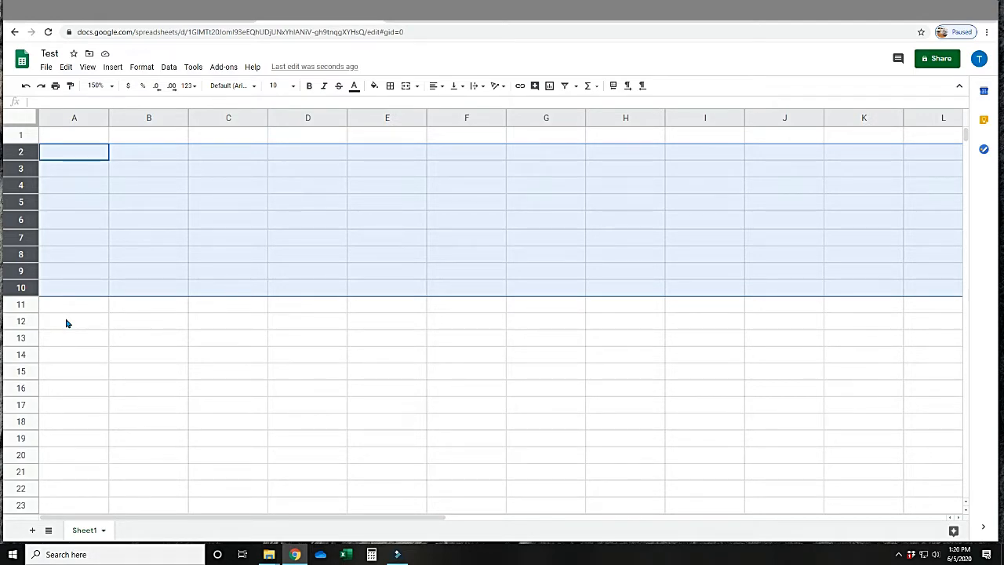
left_click(67, 323)
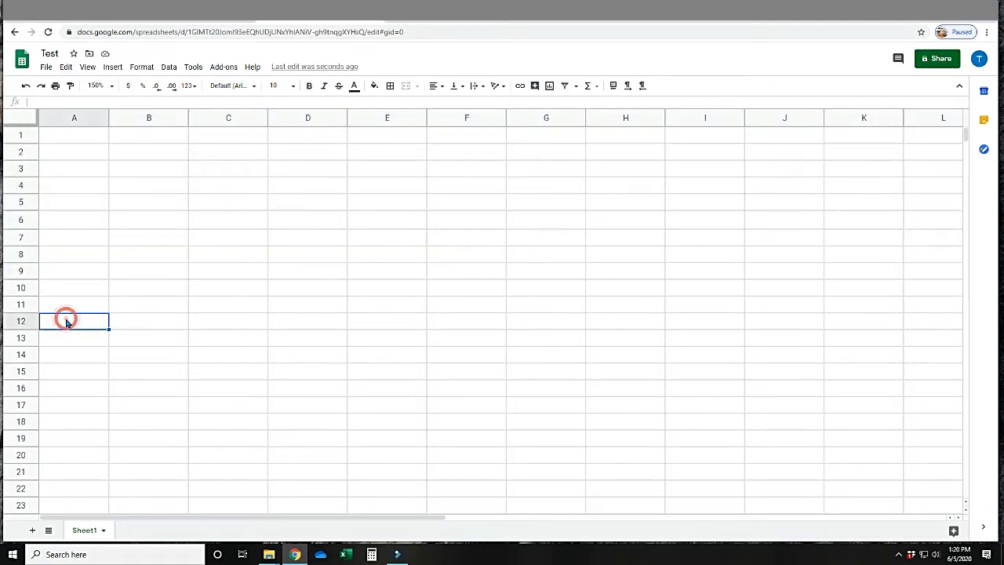
Select the entire column B, and view the actions available for column C before dismissing them.
left_click(123, 118)
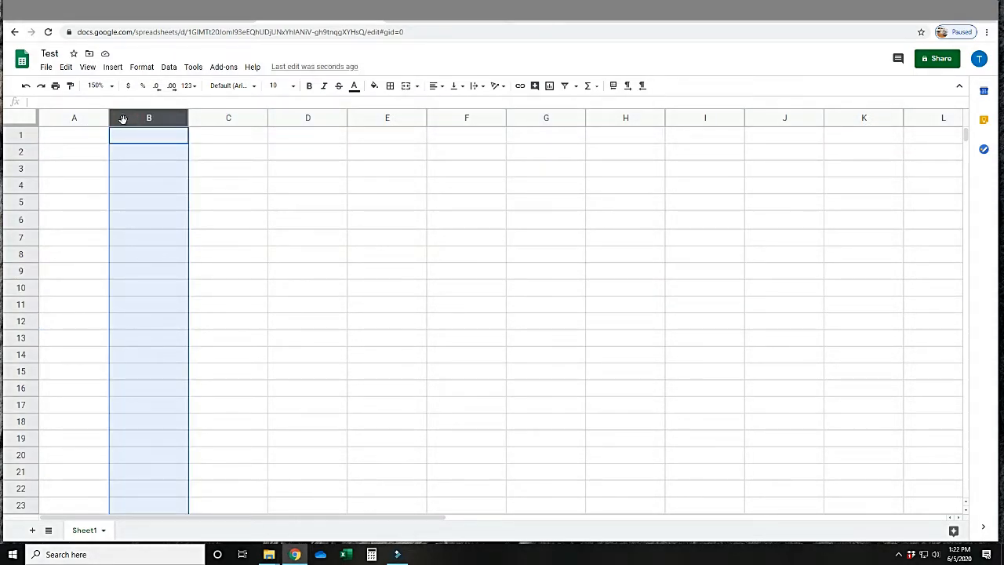
left_click(260, 122)
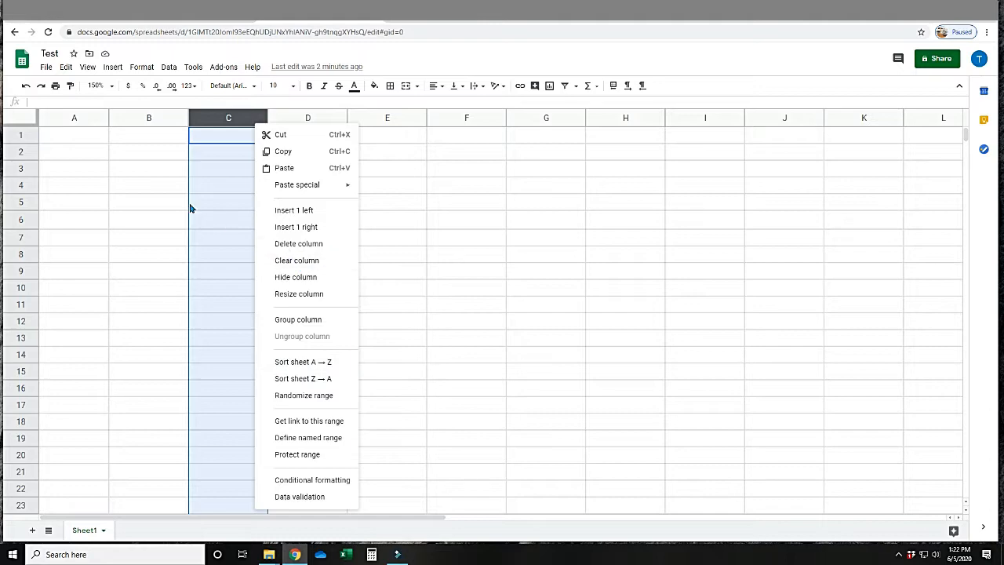
left_click(166, 151)
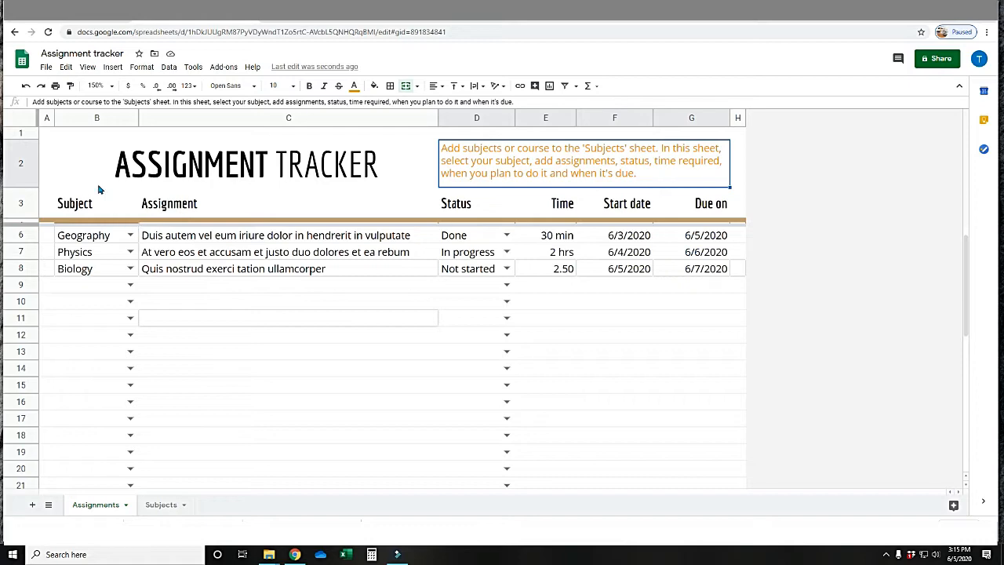
Undo and redo the orange text color of the instructions beside the ASSIGNMENT TRACKER title repeatedly, ending with it undone.
left_click(25, 88)
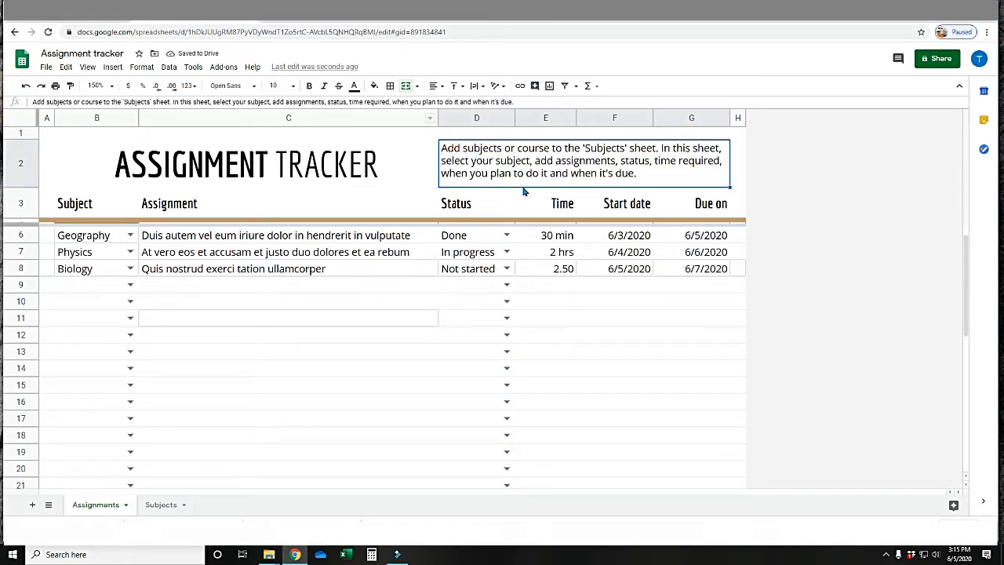
left_click(42, 88)
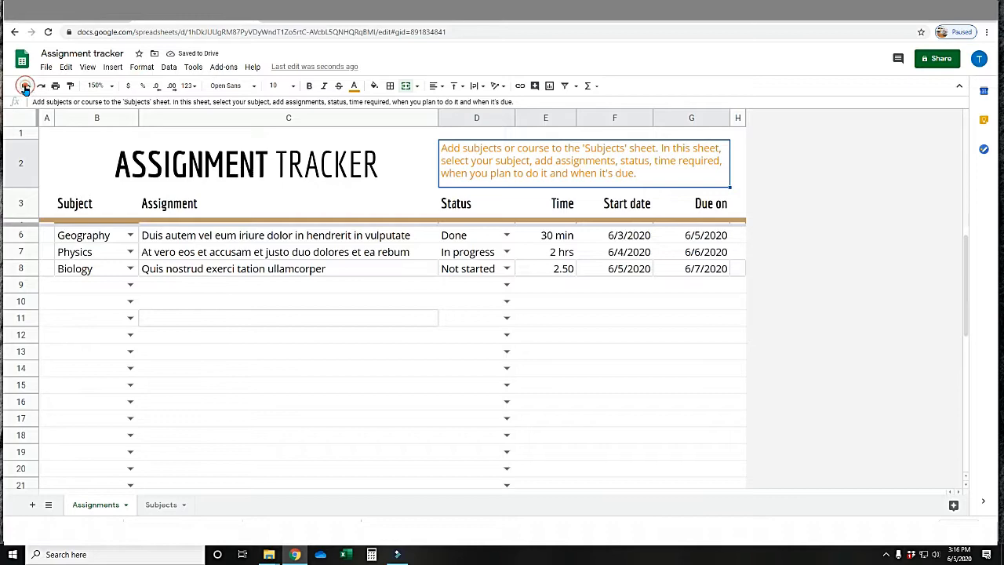
left_click(27, 88)
left_click(42, 88)
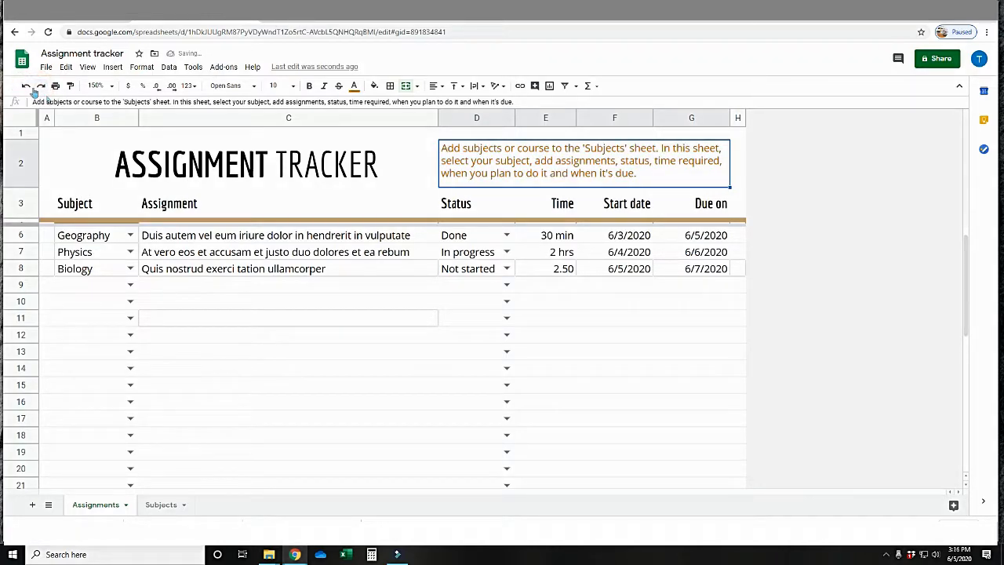
left_click(27, 88)
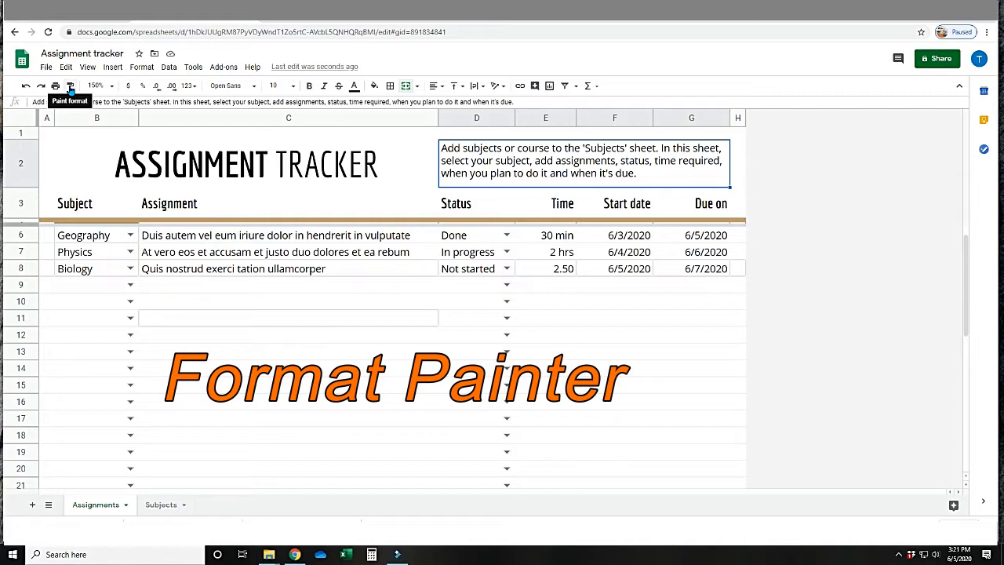
Copy the formatting of the ASSIGNMENT TRACKER title onto the Biology cell with Paint format.
left_click(145, 171)
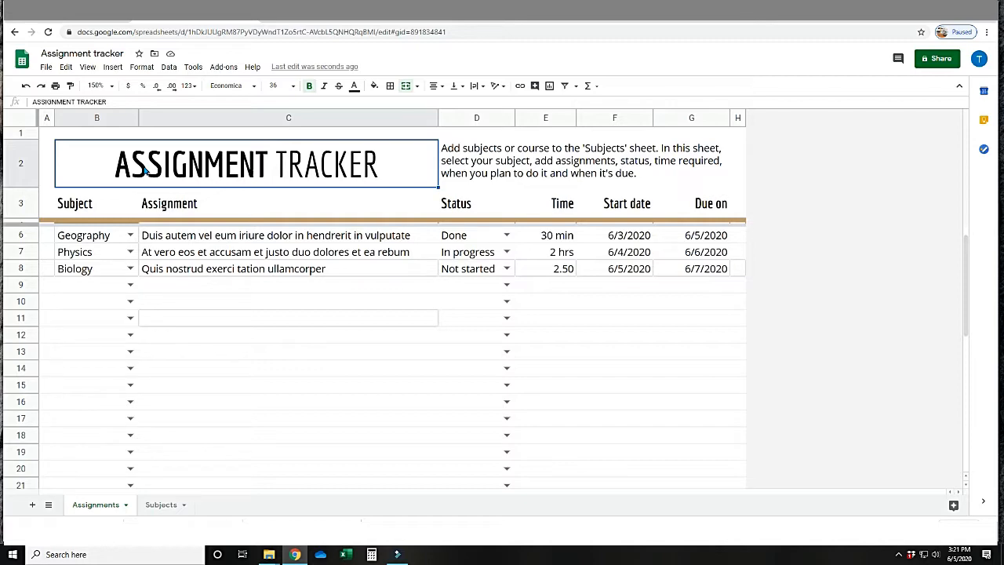
left_click(70, 88)
left_click(79, 270)
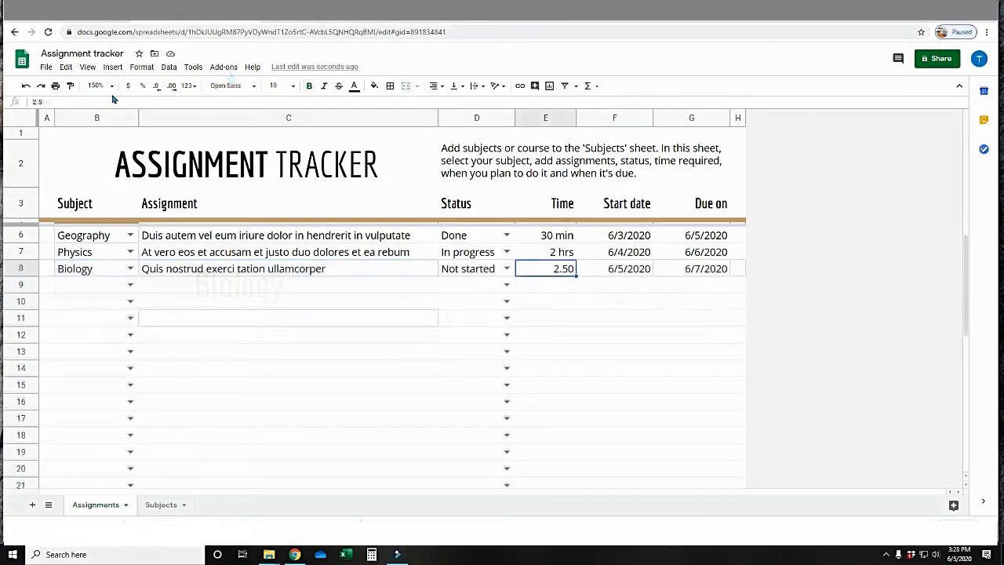
Review the zoom percentages available for the sheet, and close the list.
left_click(110, 87)
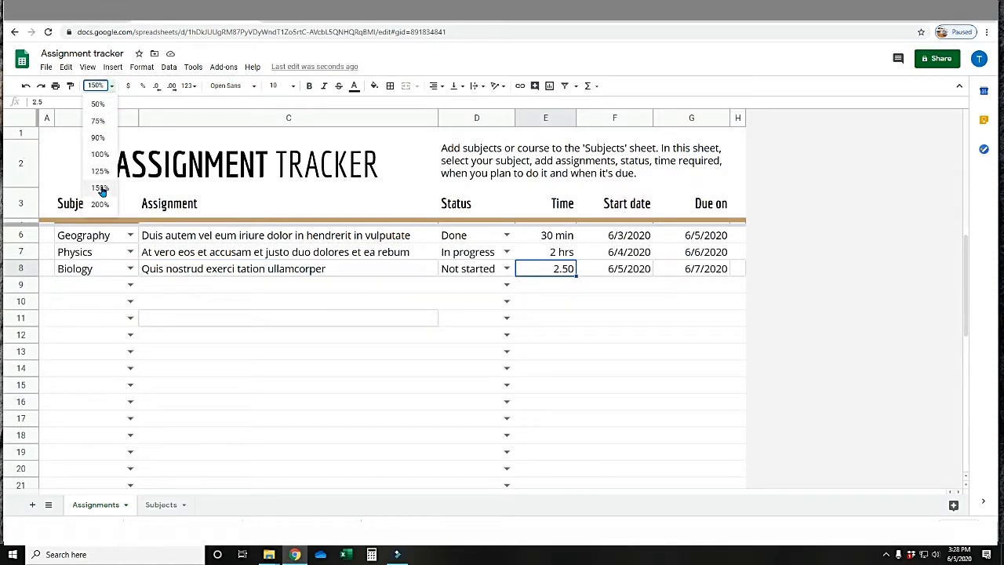
left_click(114, 88)
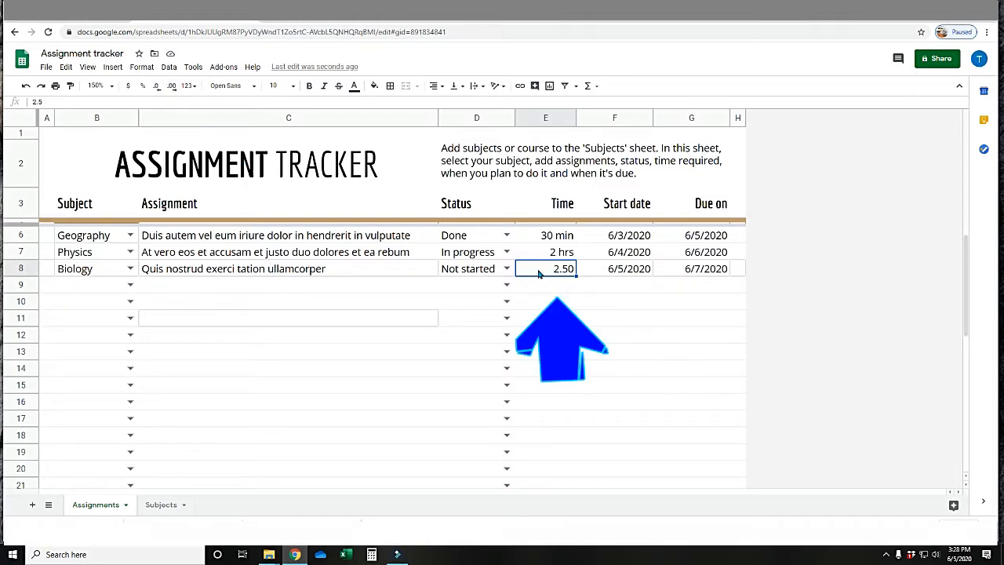
Format the Biology row's Time value as currency and as percent, decreasing and increasing its decimal places by one.
left_click(127, 89)
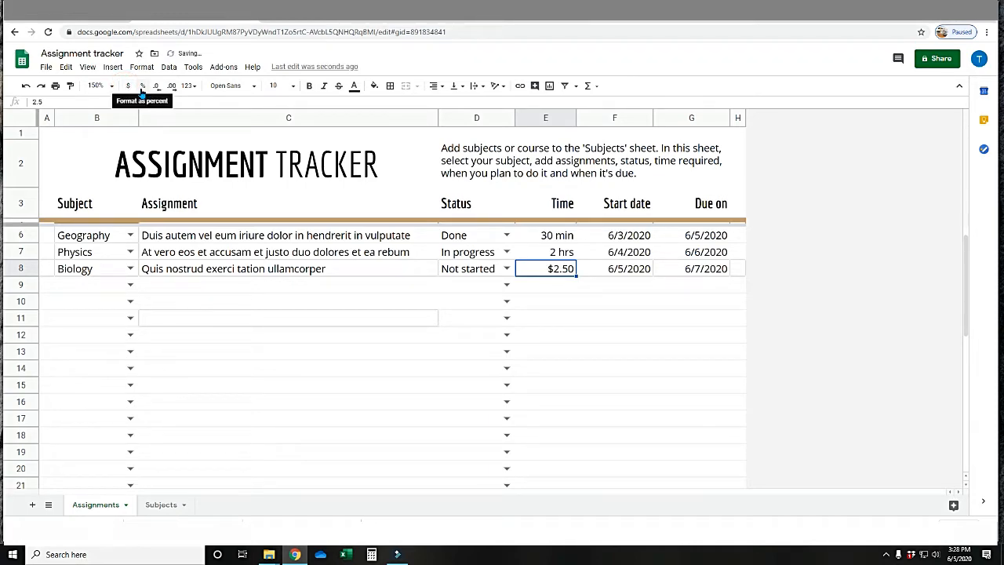
left_click(142, 89)
left_click(156, 88)
left_click(167, 88)
Apply the Duration number format to the Biology row's Time value.
left_click(193, 88)
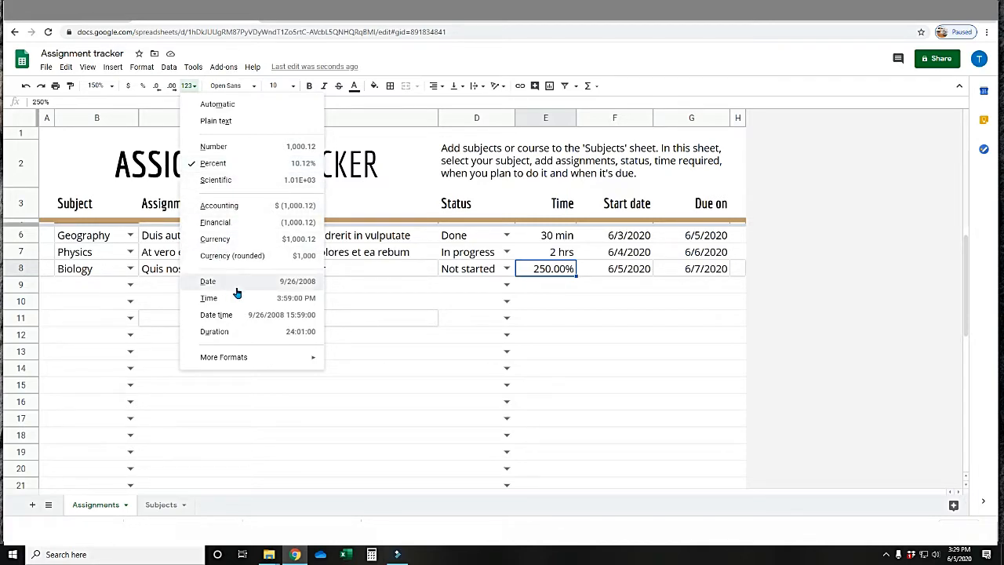
left_click(226, 333)
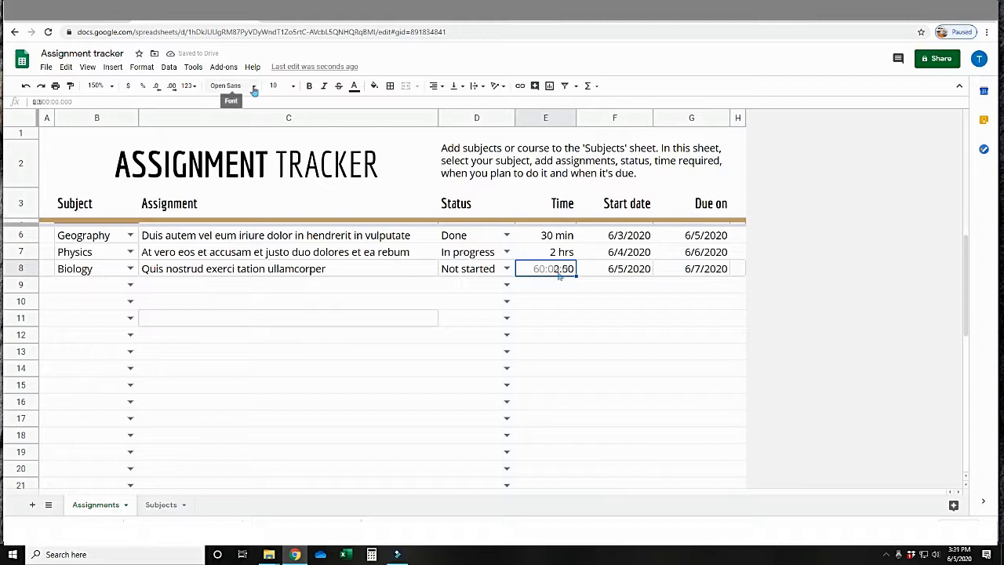
Review the fonts available for the Biology row's Time value, and close the list without choosing one.
left_click(253, 86)
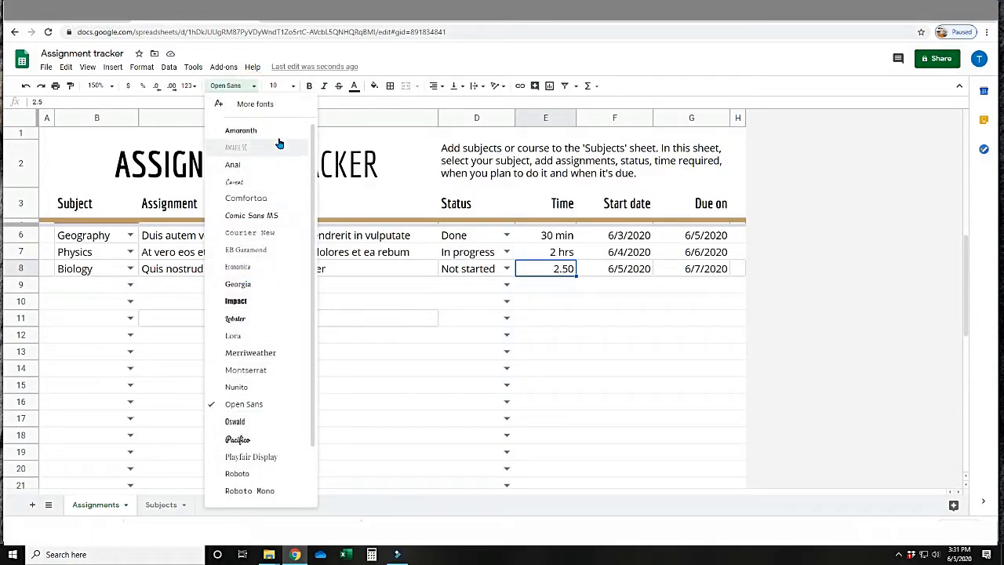
left_click(254, 86)
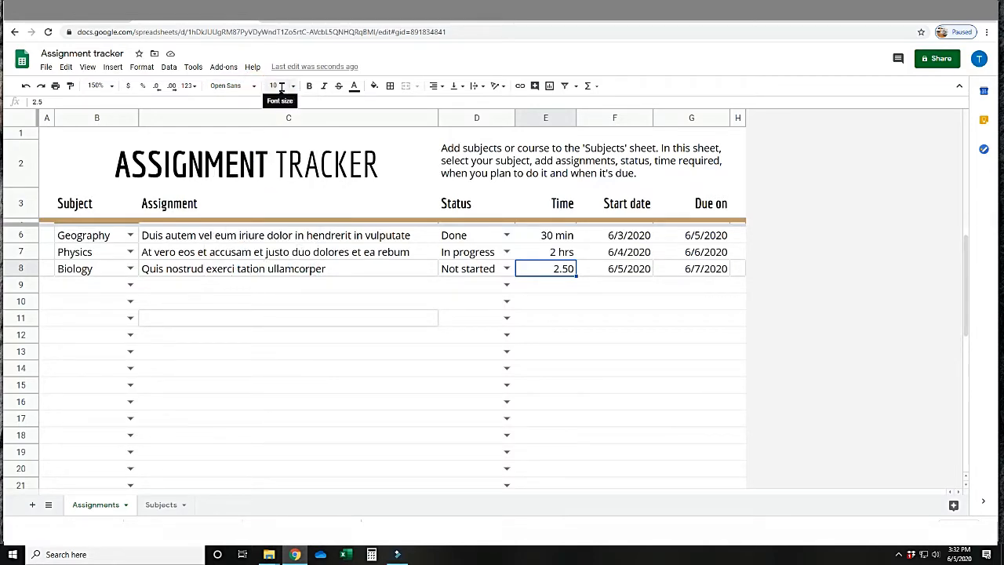
Bold the whole ASSIGNMENT TRACKER title, and try the italic and strikethrough styles on it.
left_click(277, 178)
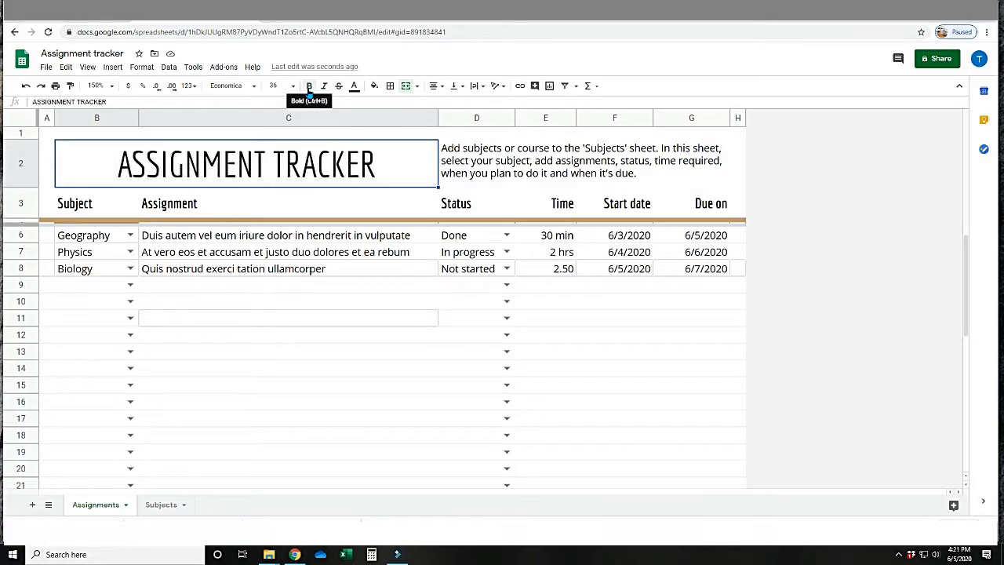
left_click(310, 88)
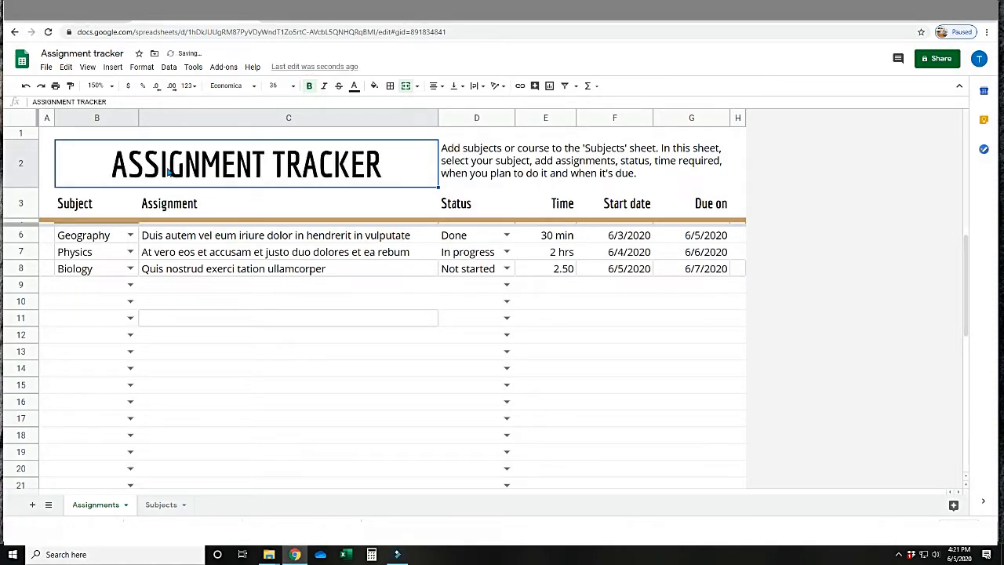
left_click(324, 87)
left_click(338, 87)
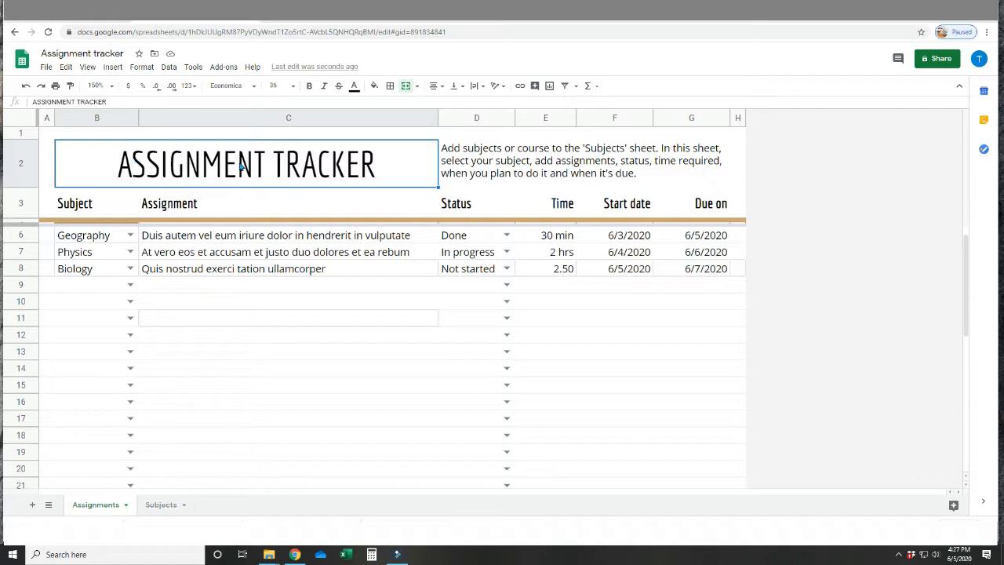
Give the ASSIGNMENT TRACKER title dark red text and a light gray fill, after trying a dark magenta fill.
left_click(354, 87)
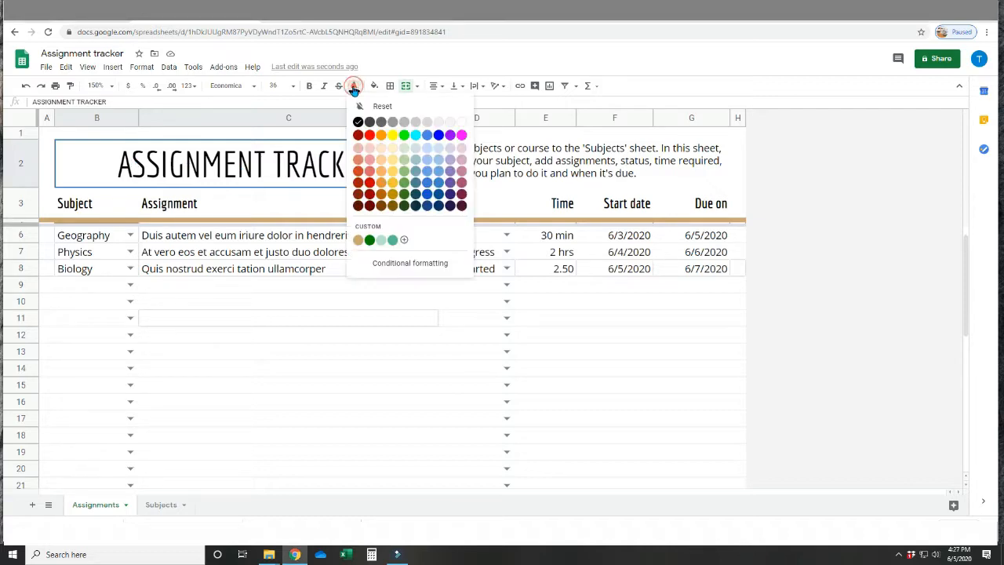
left_click(359, 137)
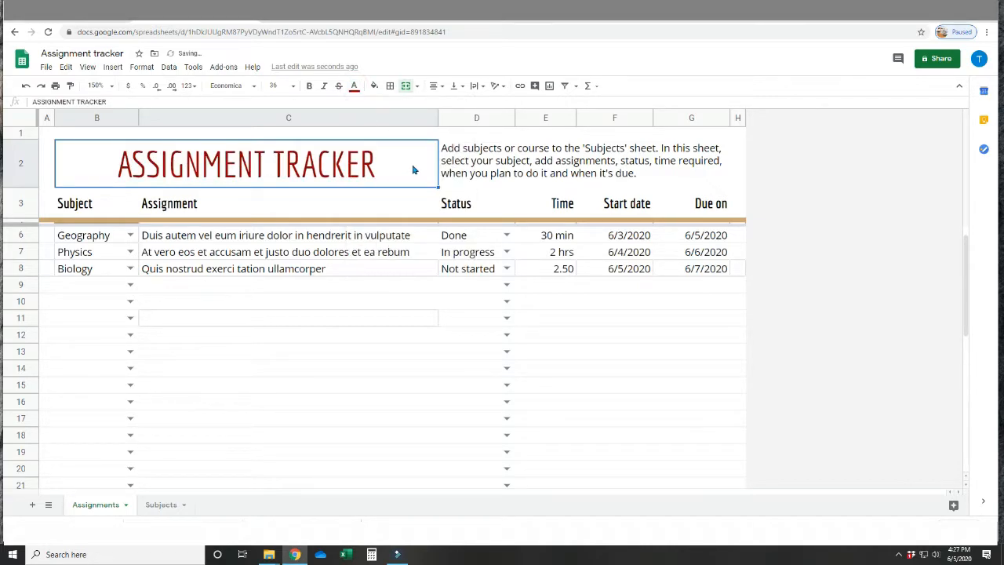
left_click(374, 85)
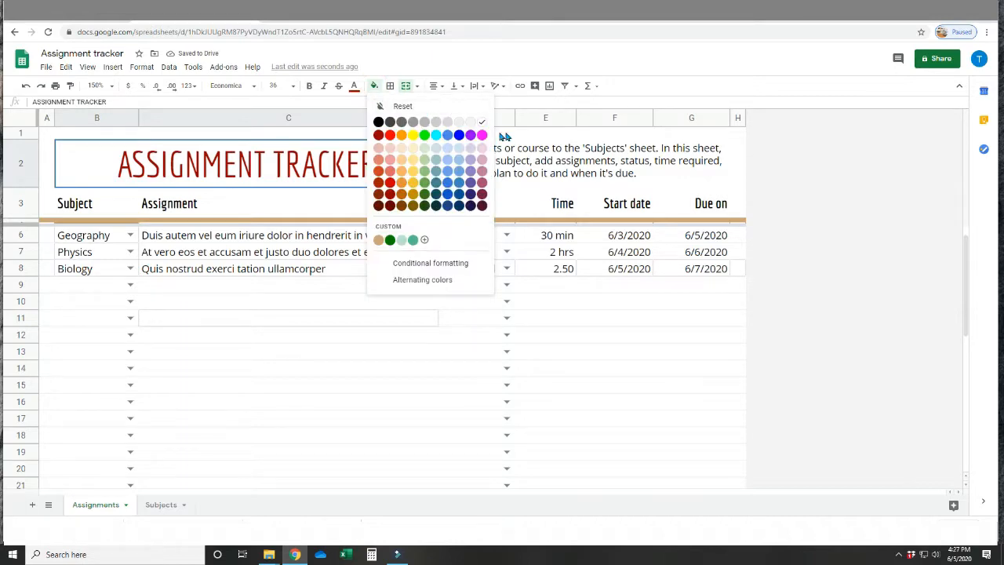
left_click(481, 194)
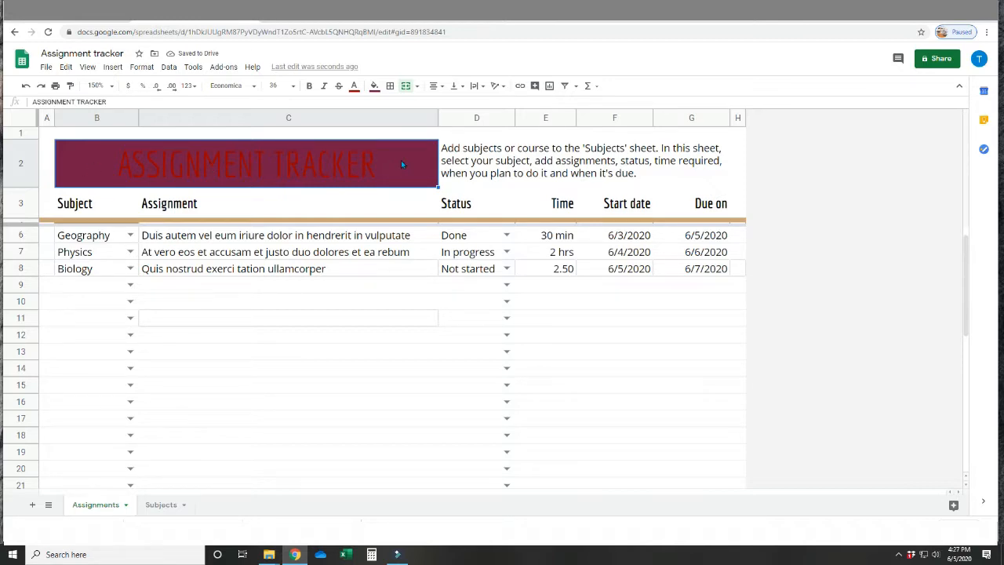
left_click(374, 86)
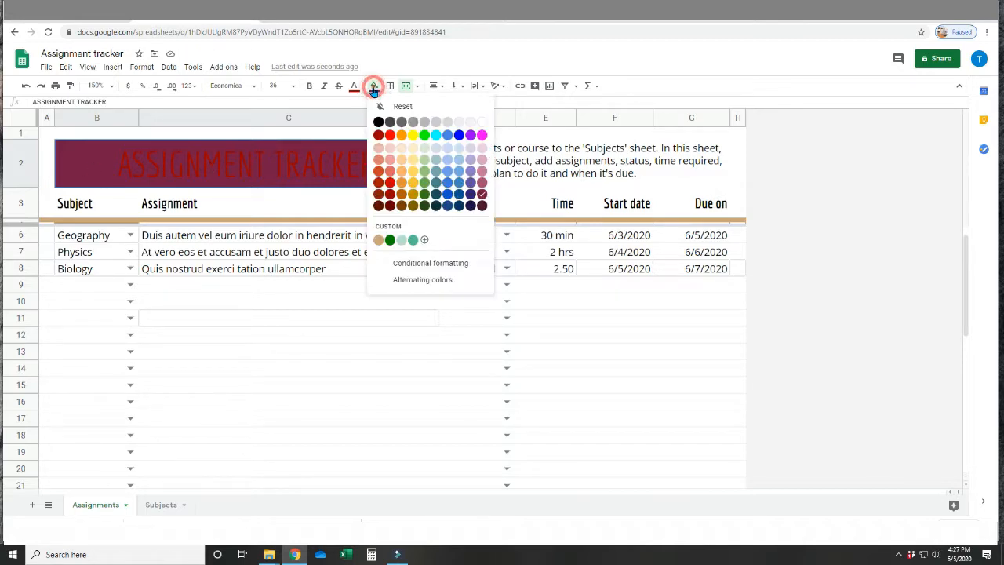
left_click(446, 123)
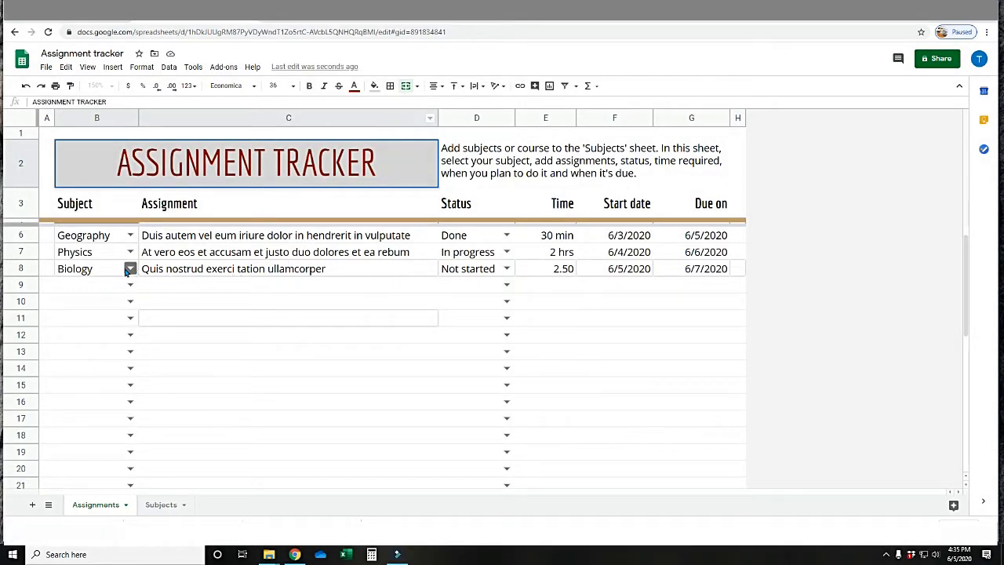
Add a thick black bottom border to the entire Biology row, and clear the row's borders again.
left_click(21, 269)
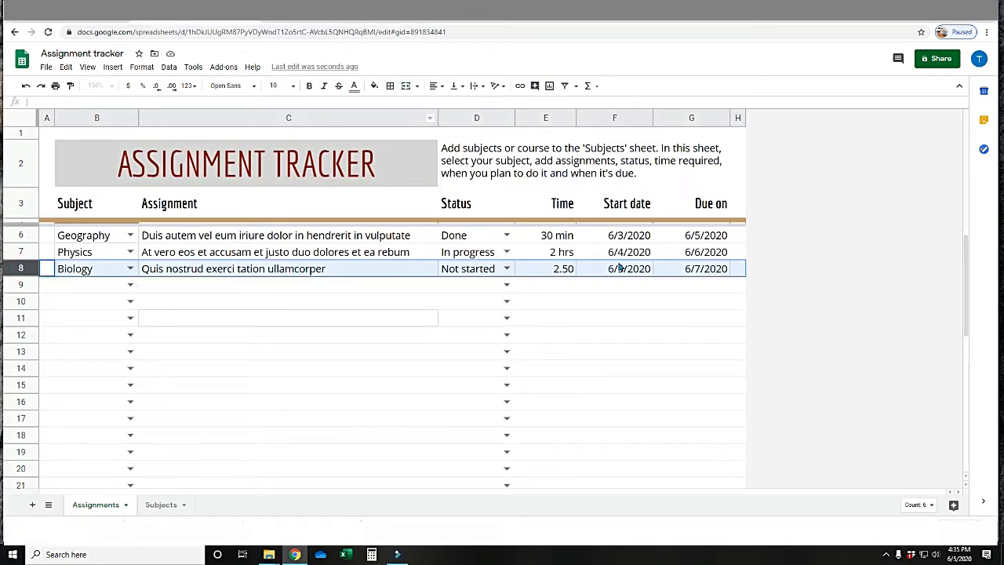
left_click(391, 89)
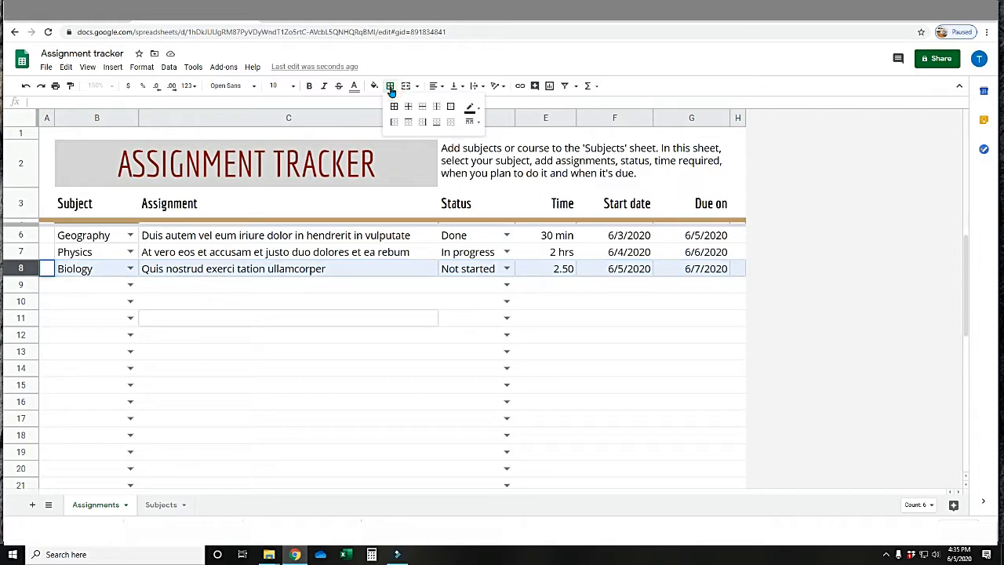
left_click(437, 122)
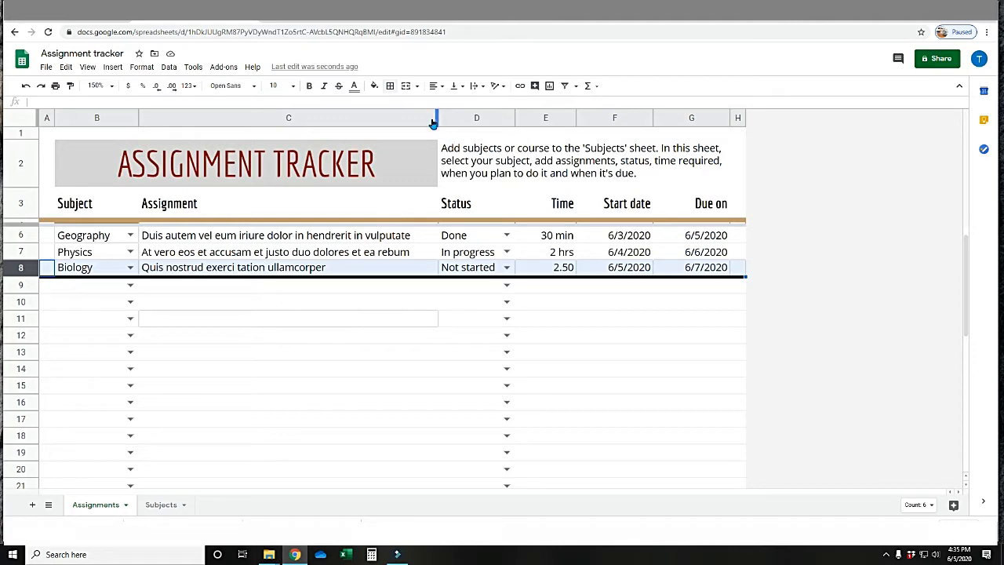
left_click(389, 88)
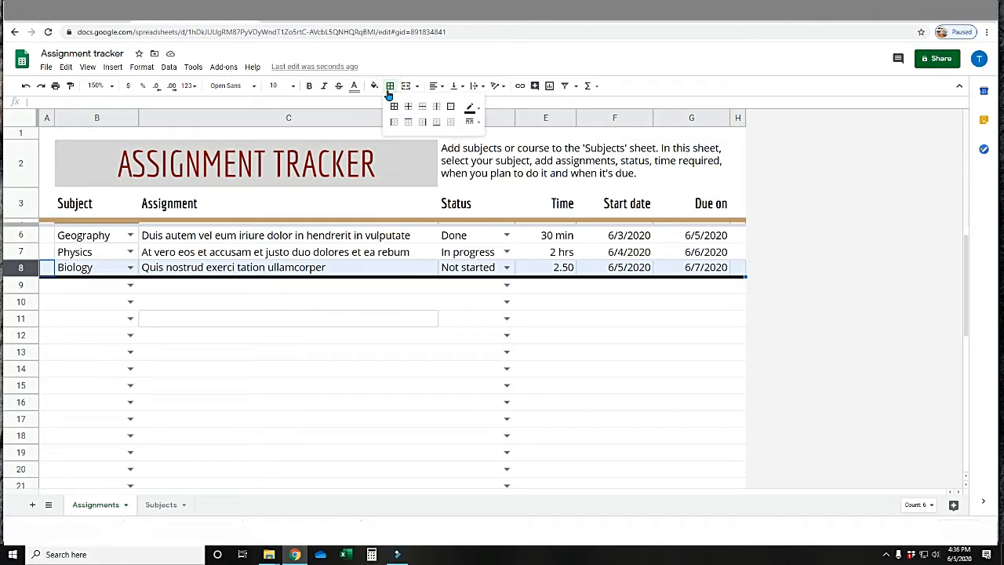
left_click(452, 123)
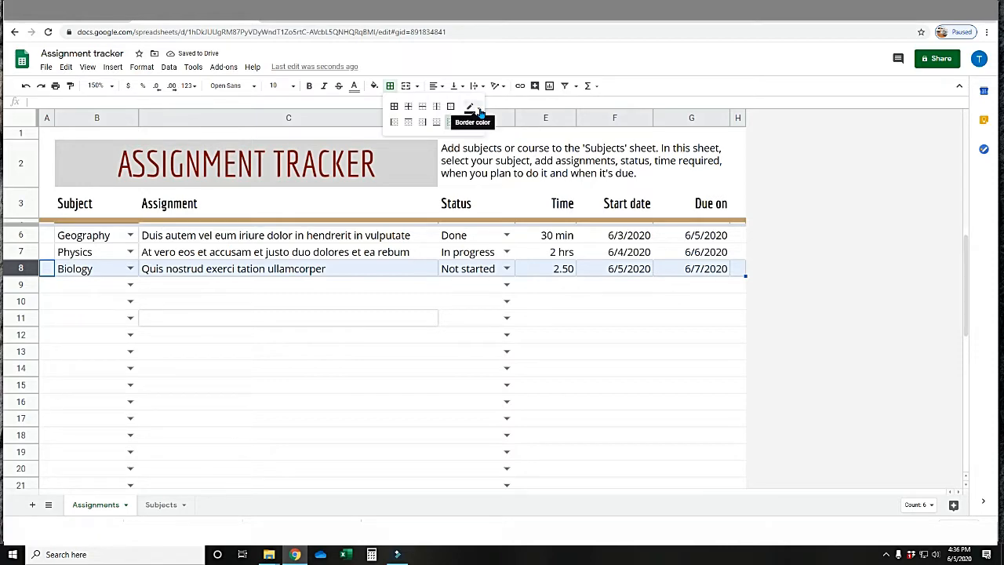
Review the border colors, and add a bottom border in the thinnest solid line style to the entire Biology row.
left_click(476, 112)
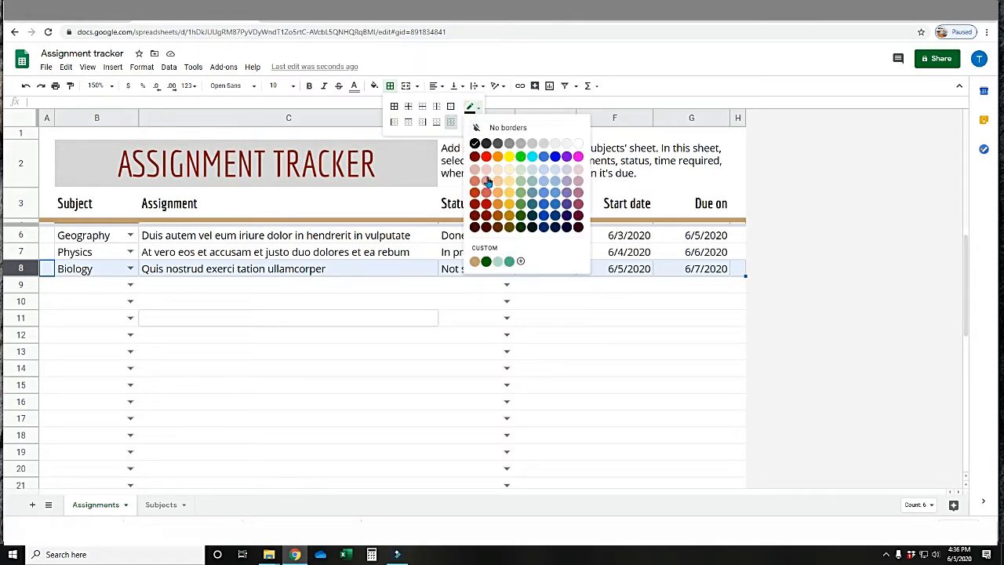
left_click(475, 109)
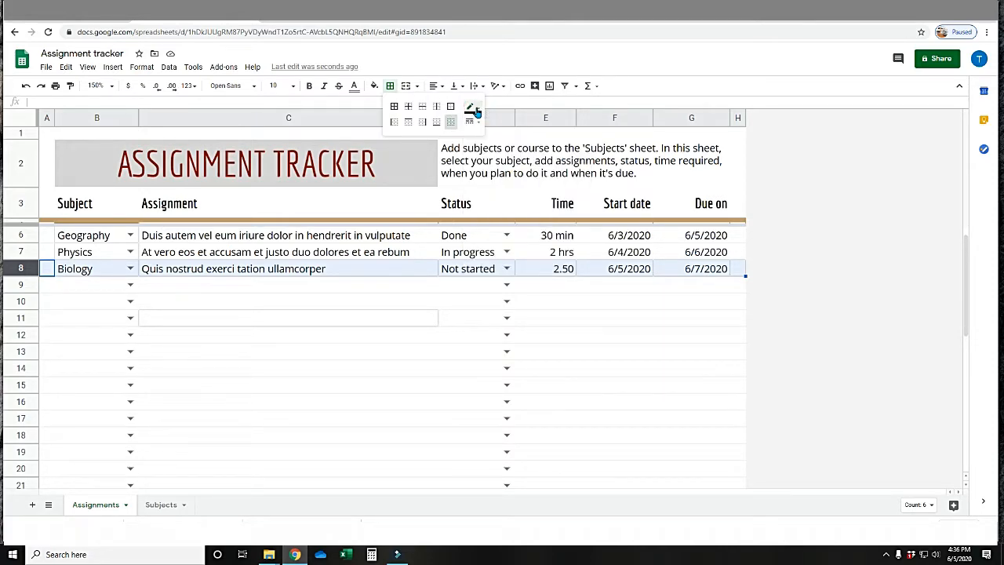
left_click(471, 124)
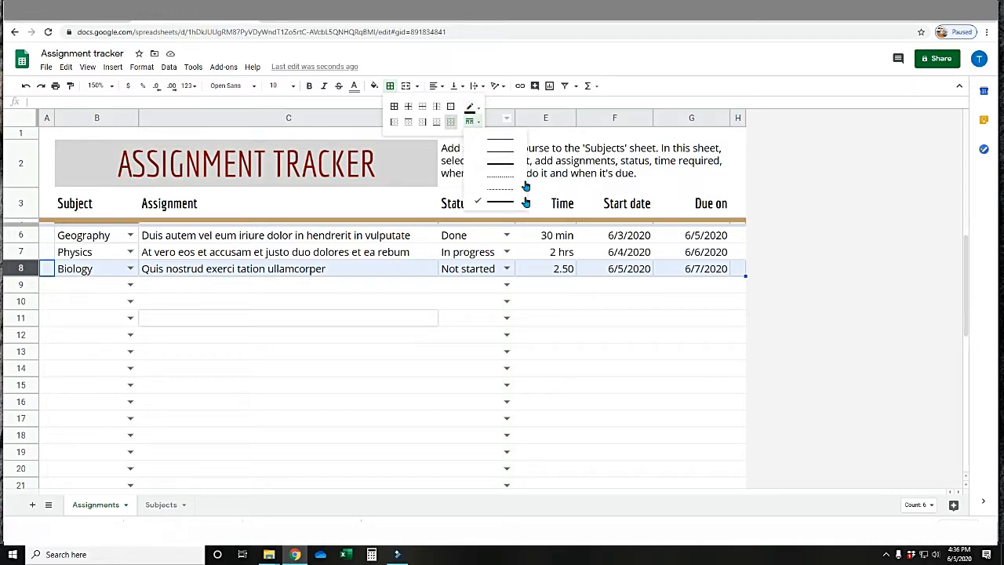
left_click(482, 142)
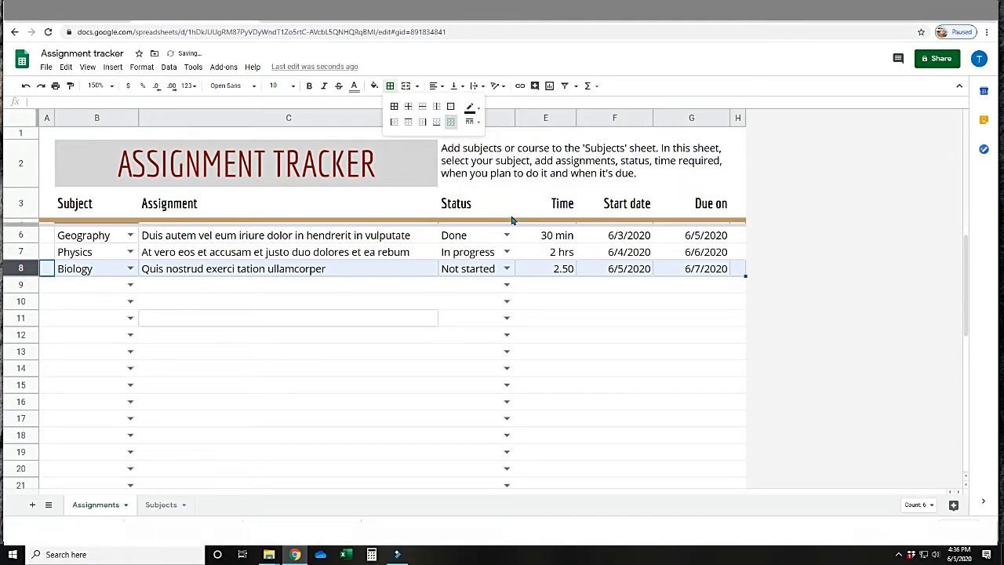
left_click(21, 269)
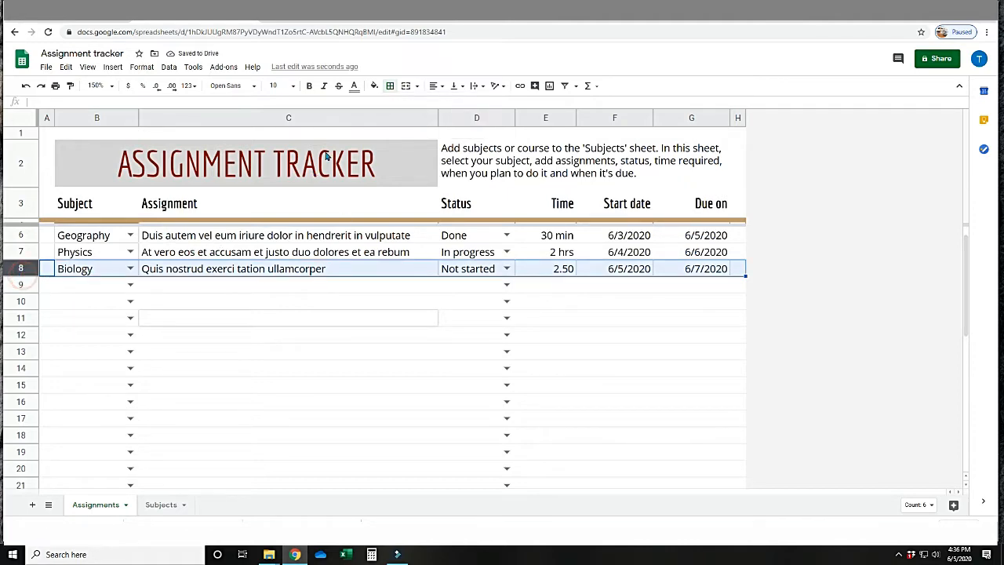
left_click(390, 88)
left_click(437, 126)
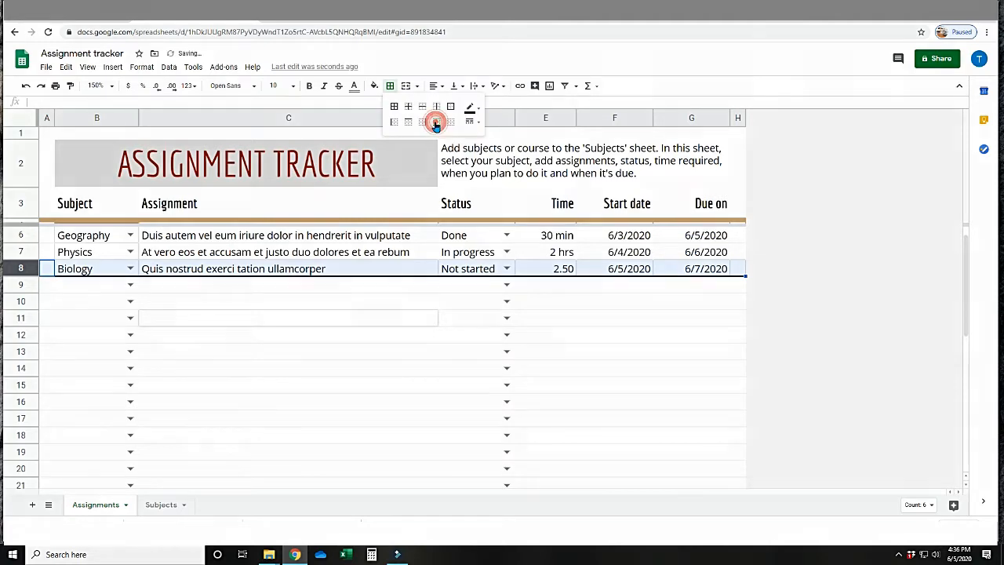
left_click(432, 302)
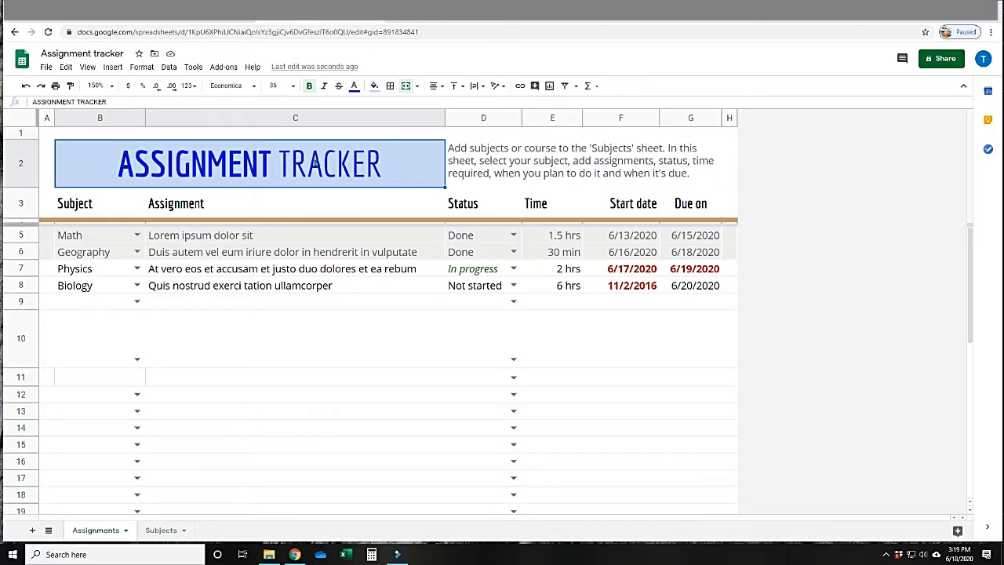
Merge cells A10 through C10 in the tall empty row into a single cell.
left_click(466, 161)
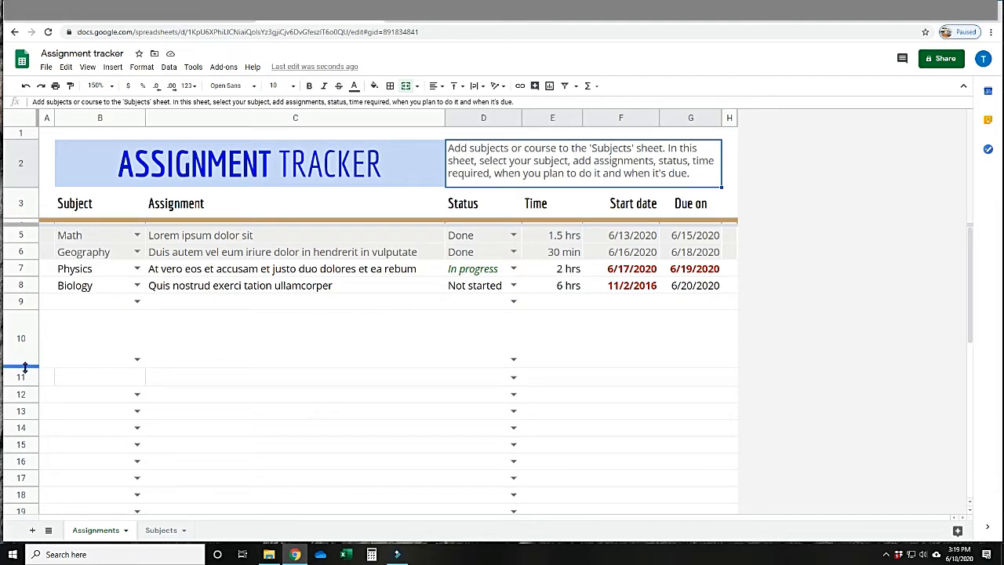
mouse_move(25, 366)
left_mouse_down()
mouse_move(25, 338)
mouse_move(25, 366)
left_mouse_up()
left_click(45, 339)
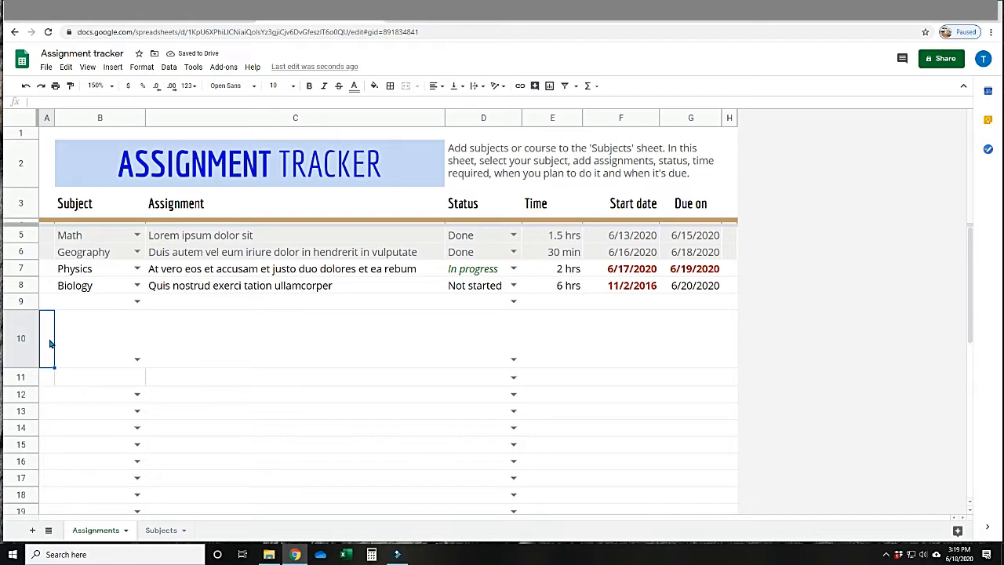
left_click_drag(49, 343, 169, 346)
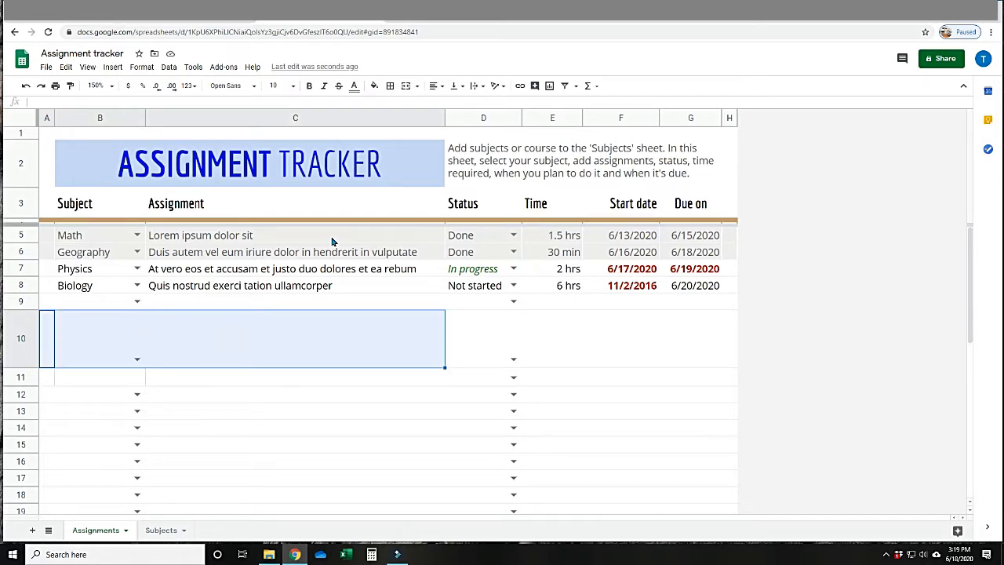
left_click(415, 85)
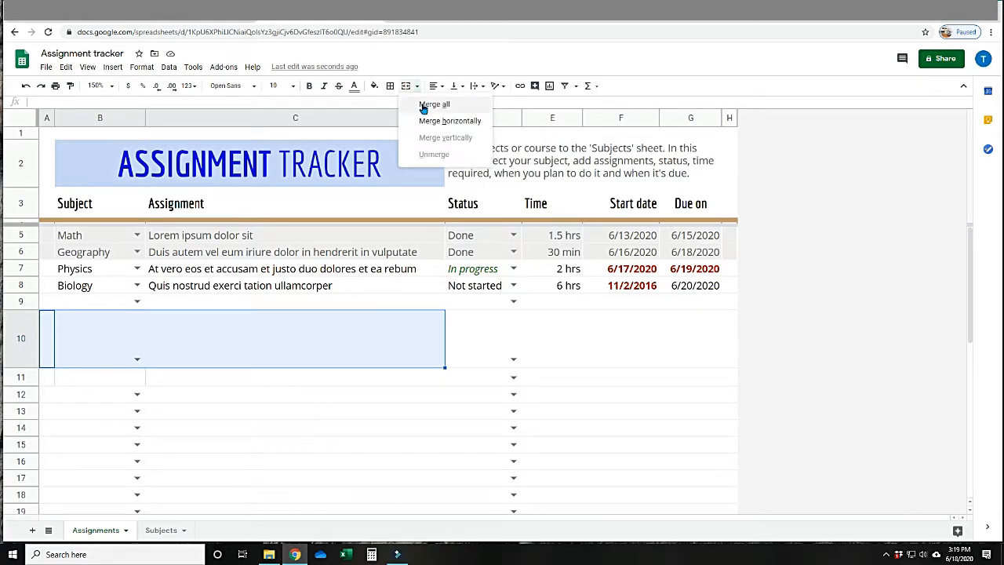
left_click(424, 106)
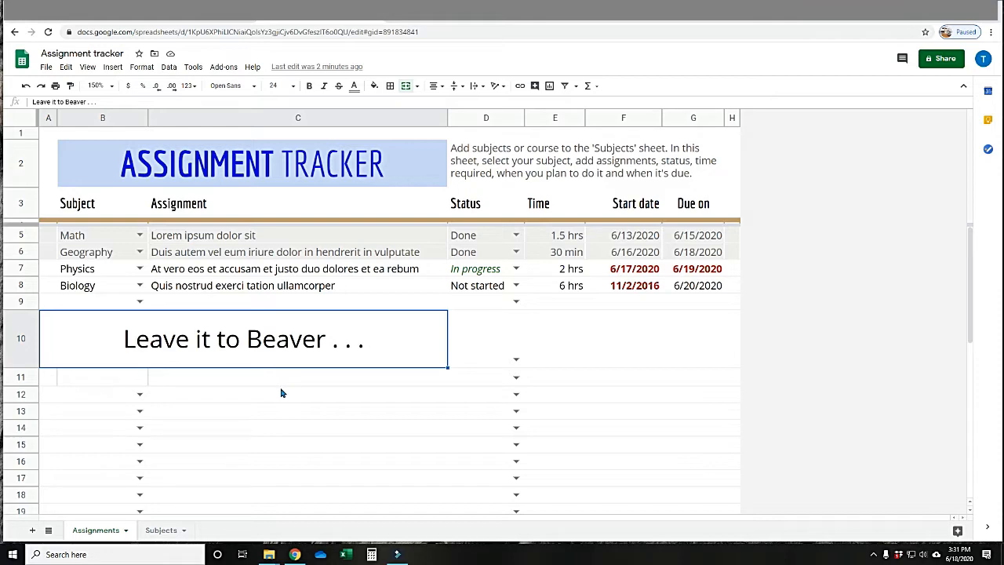
Remove the trailing dots from the Leave it to Beaver text in the merged cell of row 10.
double_click(395, 357)
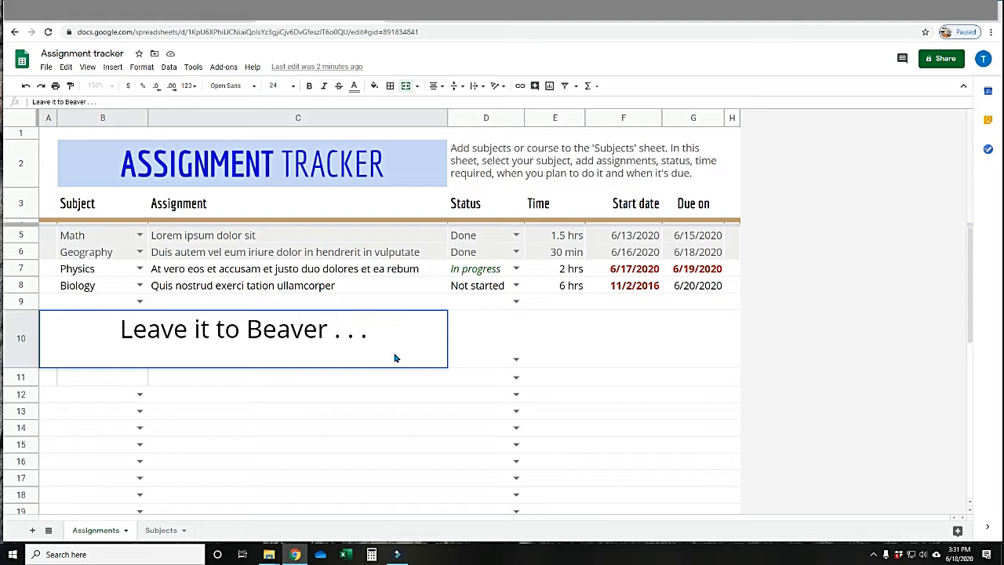
key("BackSpace")
key("BackSpace")
key("BackSpace")
key("BackSpace")
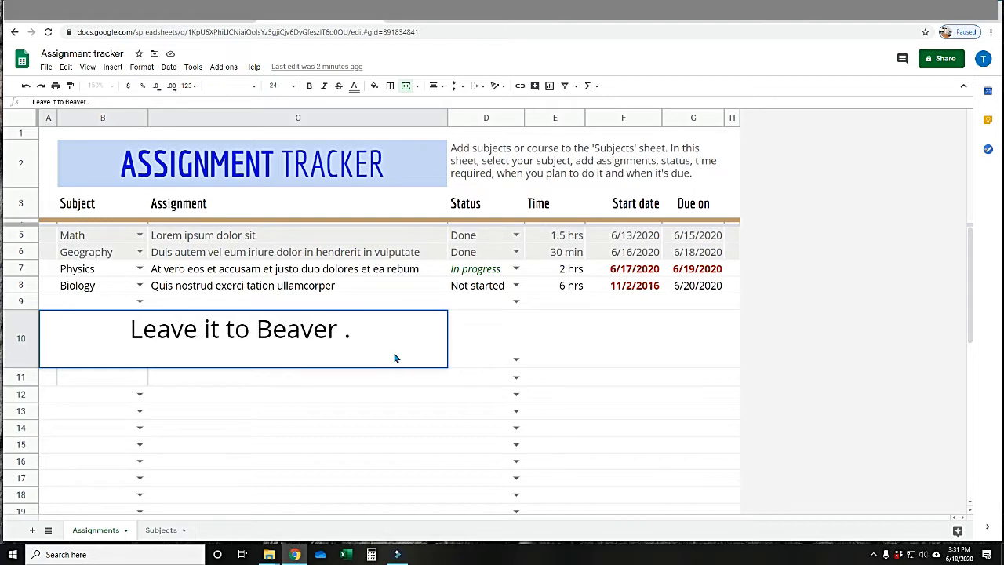
key("BackSpace")
key("BackSpace")
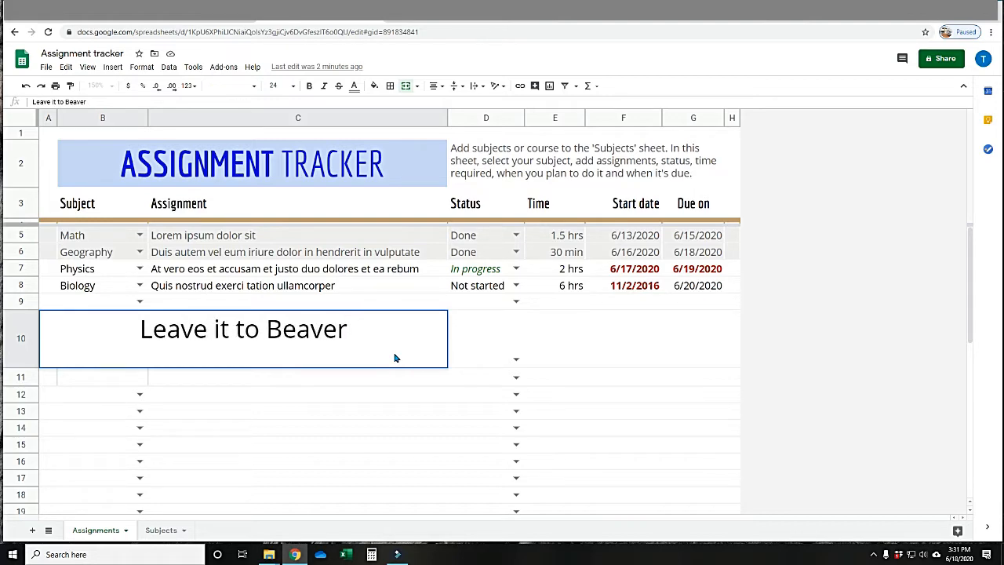
left_click(375, 416)
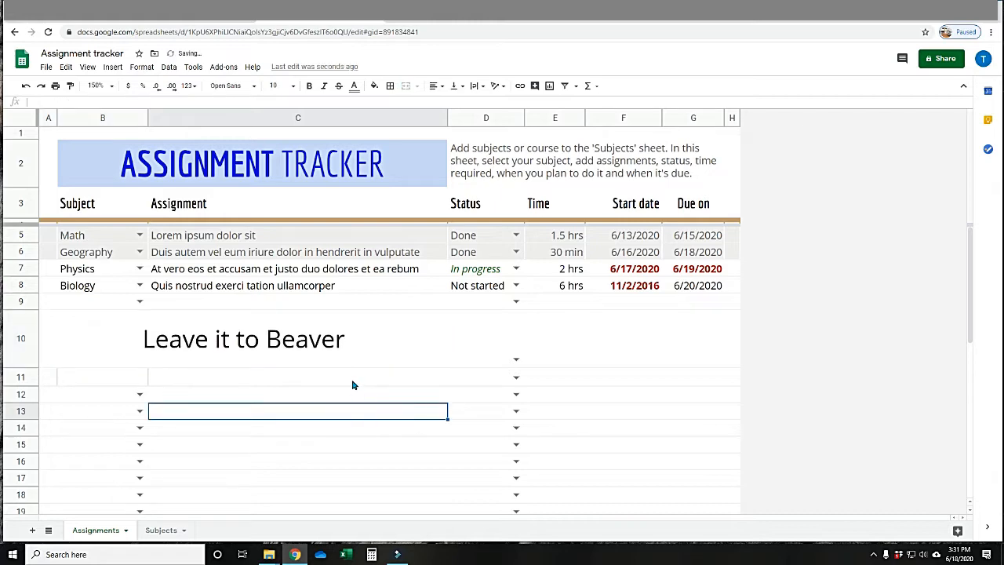
Clear the Leave it to Beaver text from the merged cell in row 10 and unmerge it into separate cells.
left_click(356, 353)
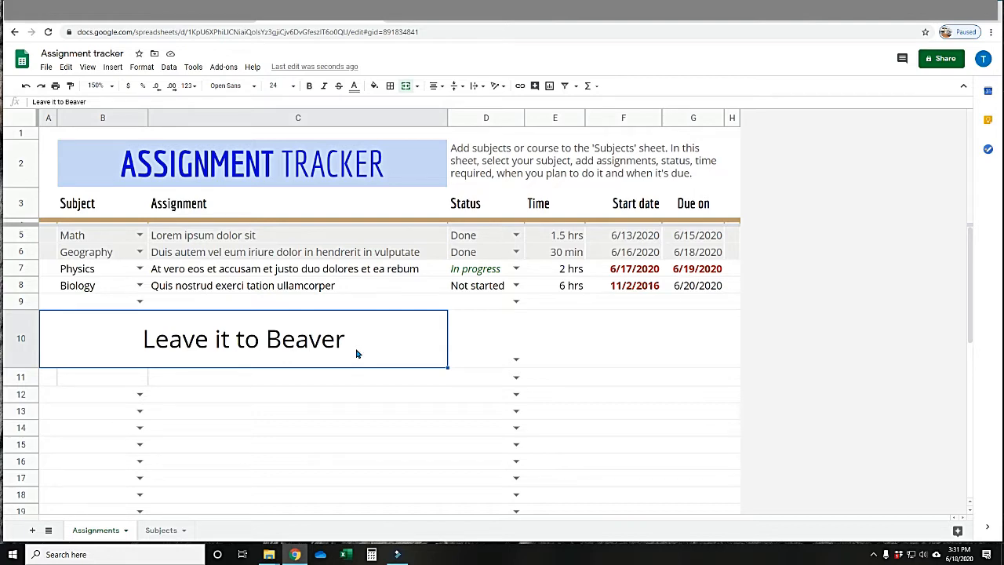
type(".")
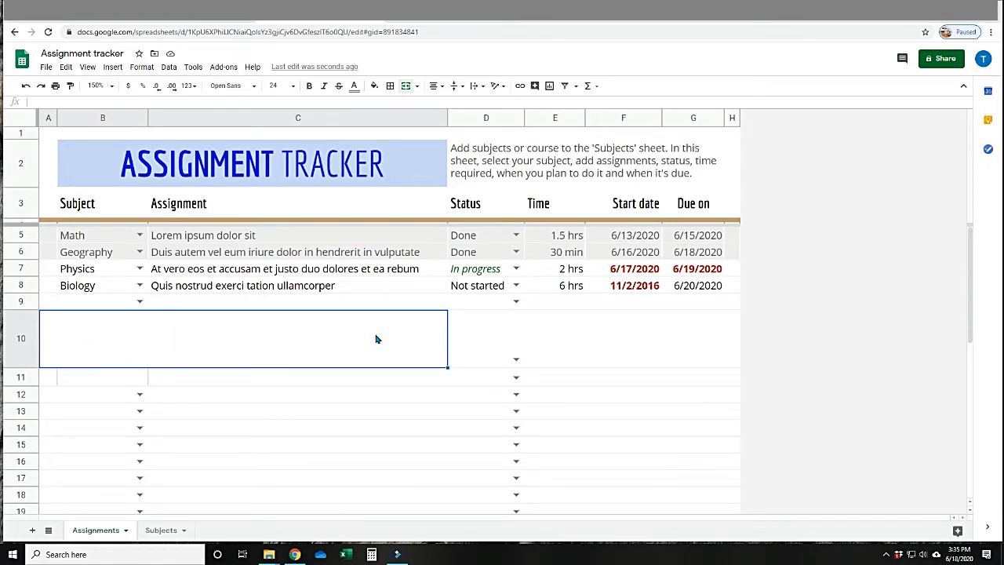
left_click(417, 86)
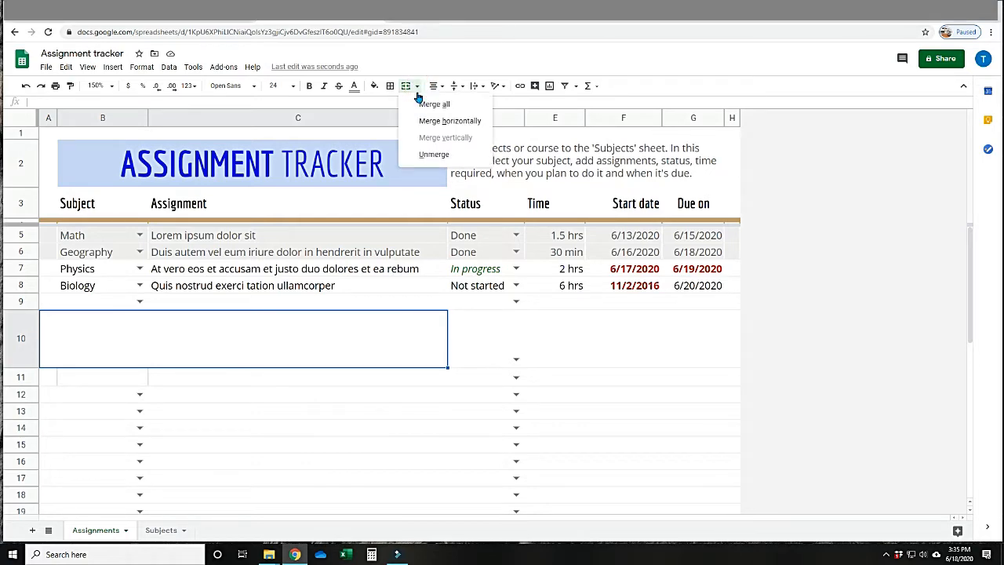
left_click(435, 156)
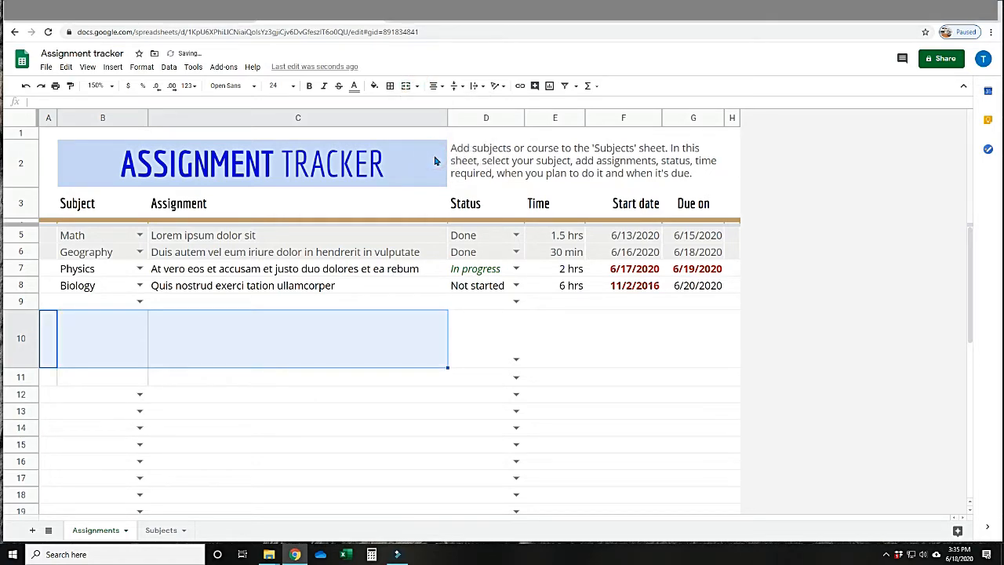
left_click(94, 336)
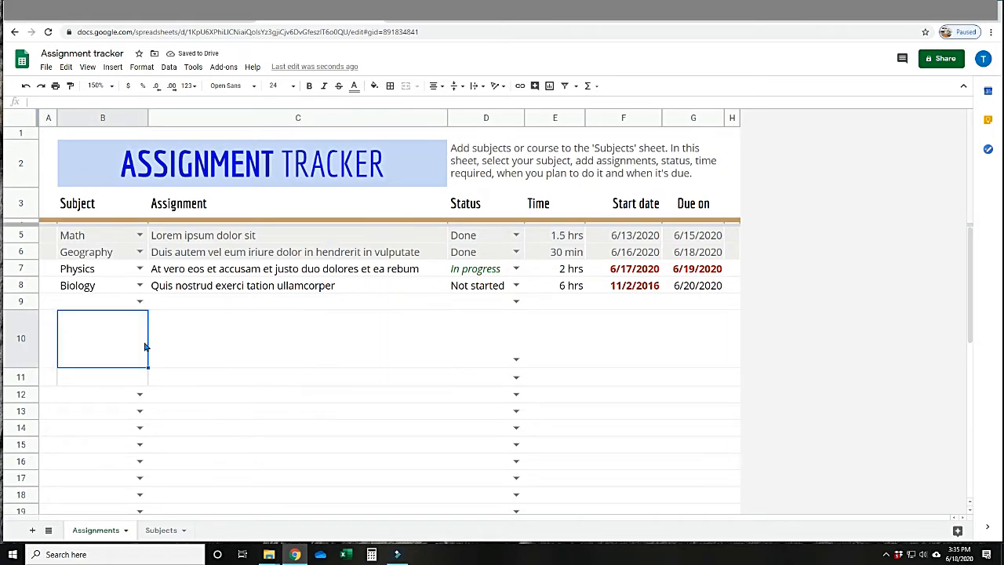
left_click(207, 349)
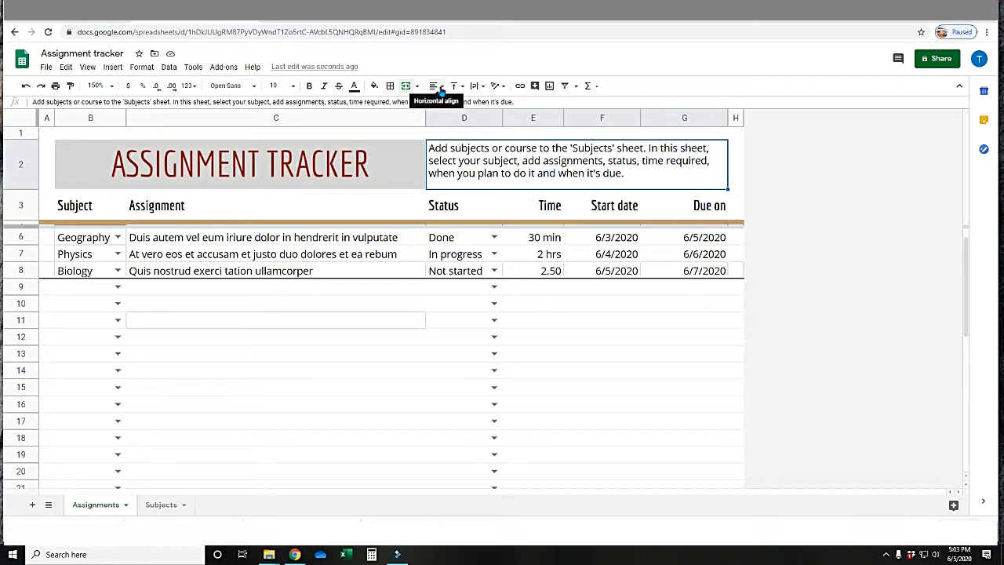
Try center and right horizontal alignment on the instructions text beside the Assignment Tracker title, and leave it centered.
left_click(441, 88)
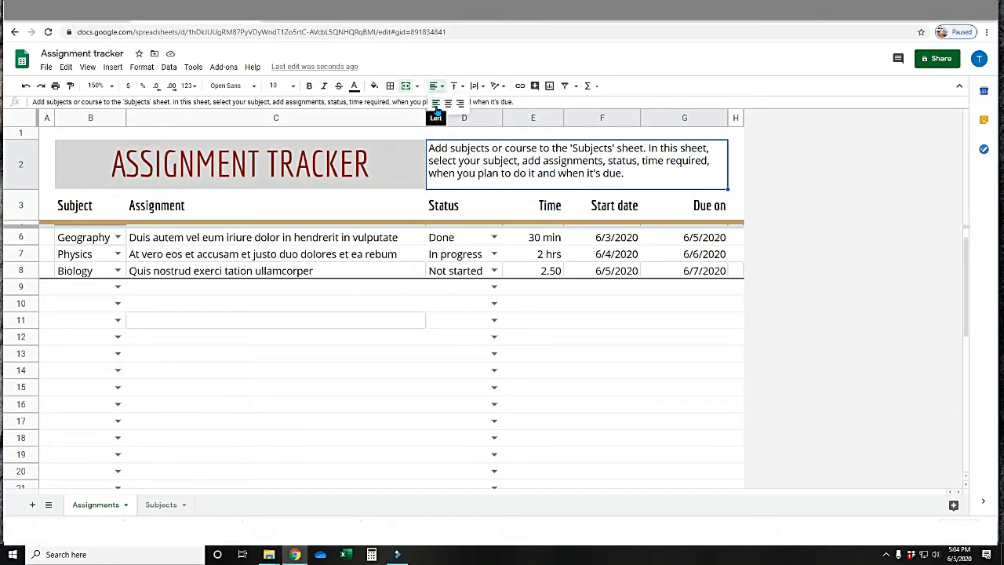
left_click(447, 103)
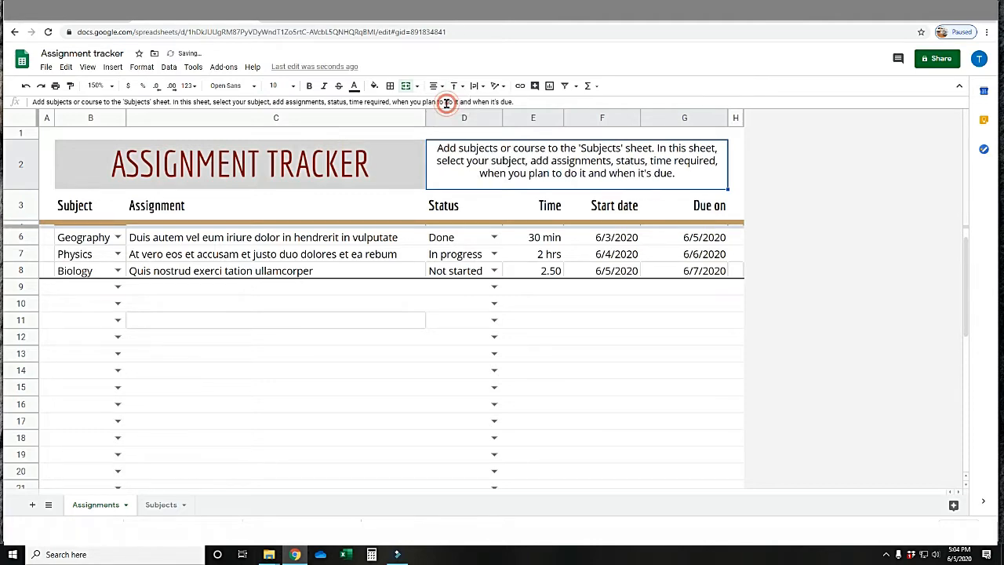
left_click(441, 86)
left_click(460, 104)
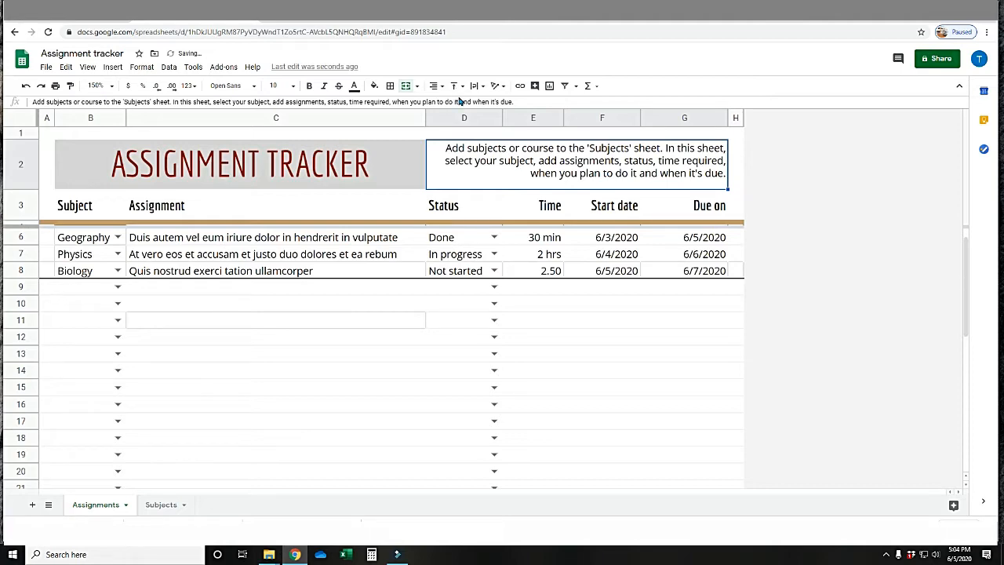
left_click(441, 85)
left_click(448, 104)
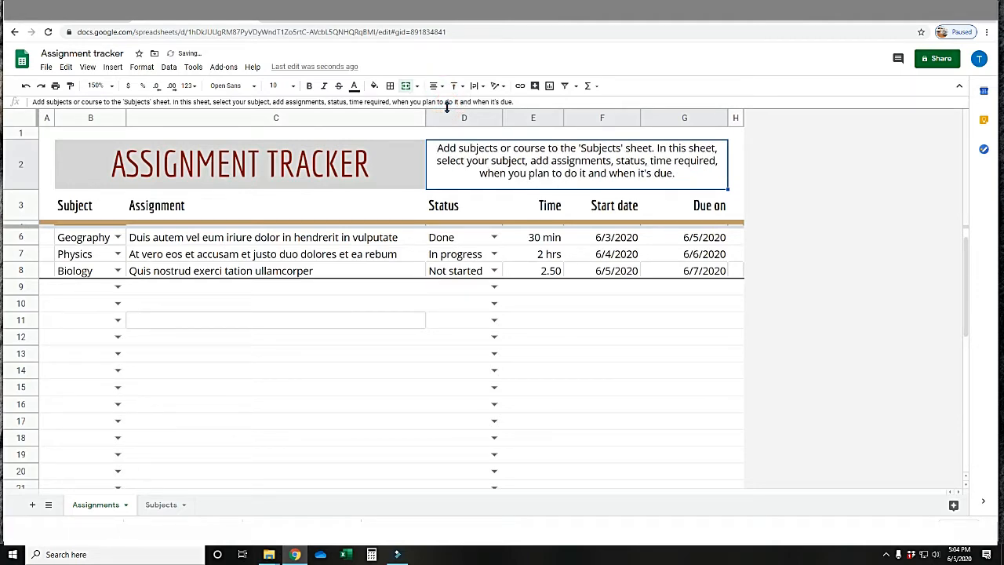
Try top, middle and bottom vertical alignment on the Assignment header cell, and finish with middle alignment.
left_click(247, 211)
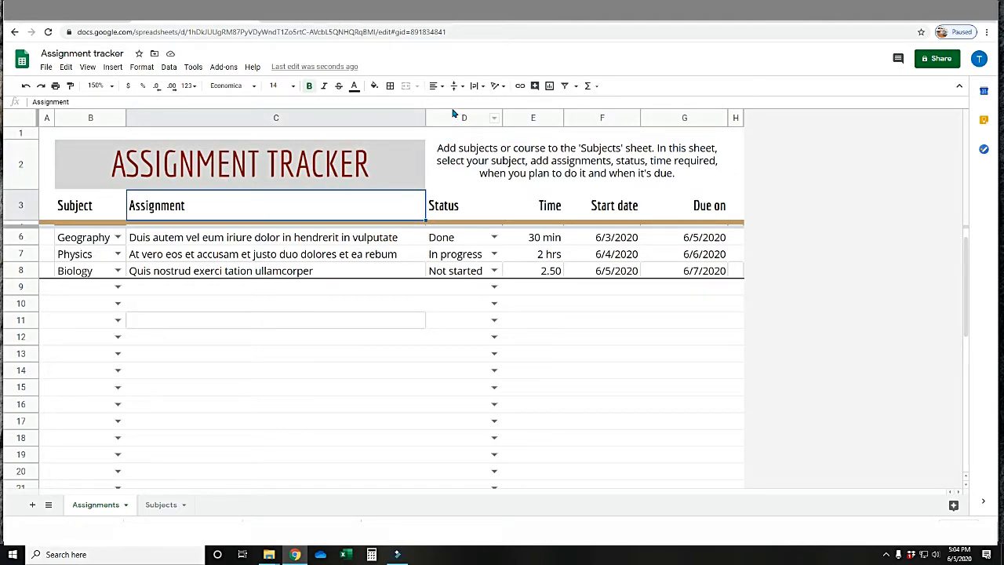
left_click(455, 85)
left_click(456, 102)
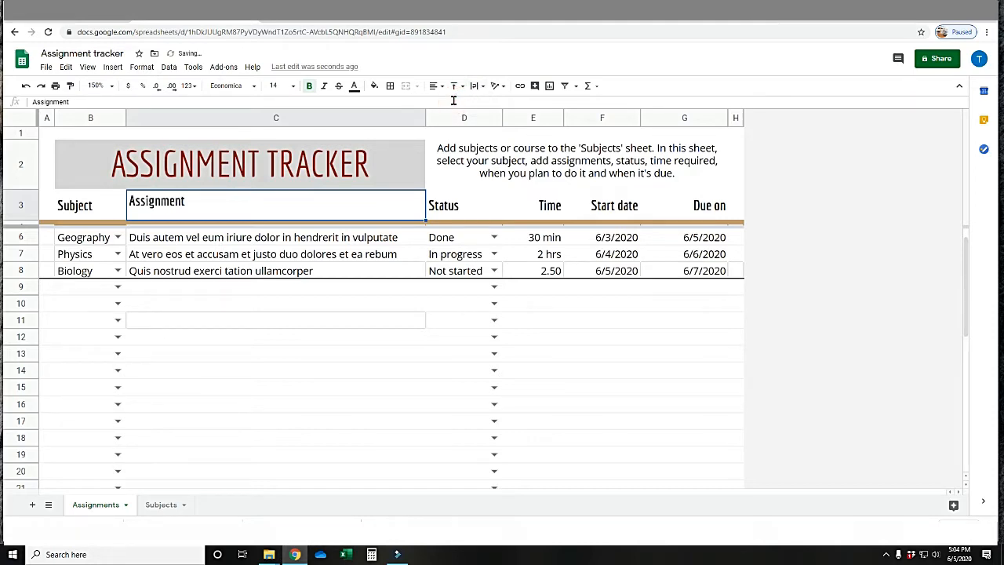
left_click(455, 86)
left_click(465, 105)
left_click(455, 86)
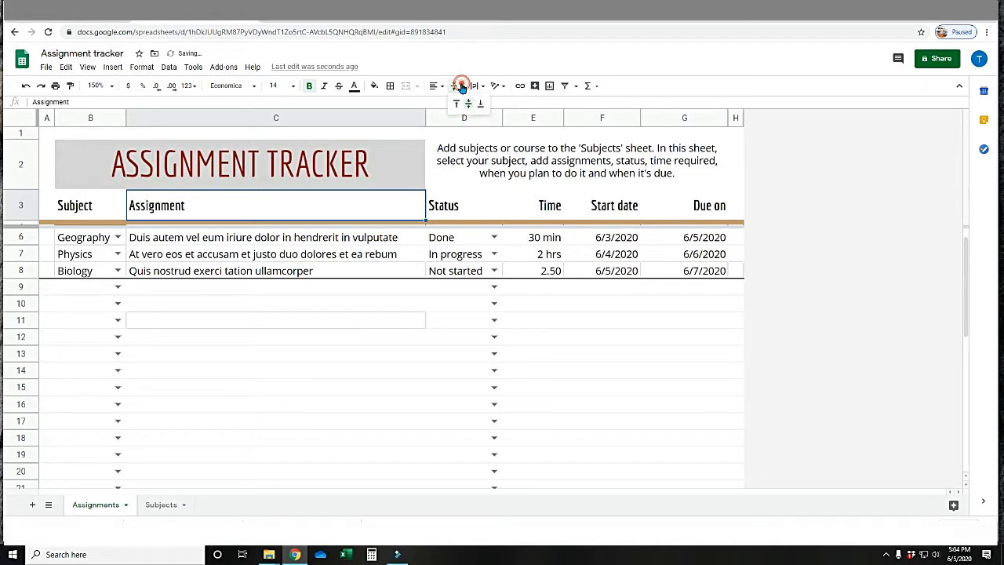
left_click(480, 102)
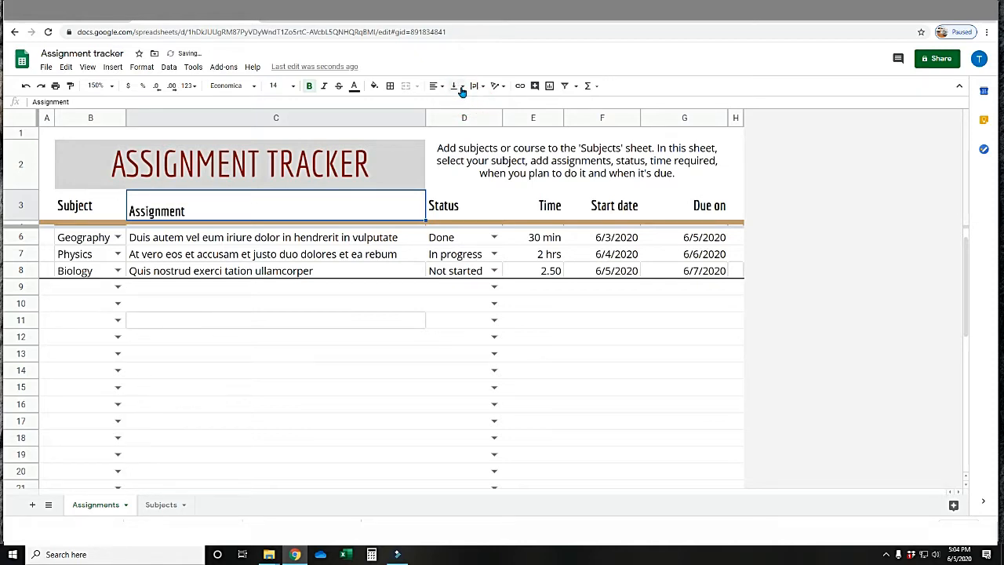
left_click(456, 86)
left_click(467, 105)
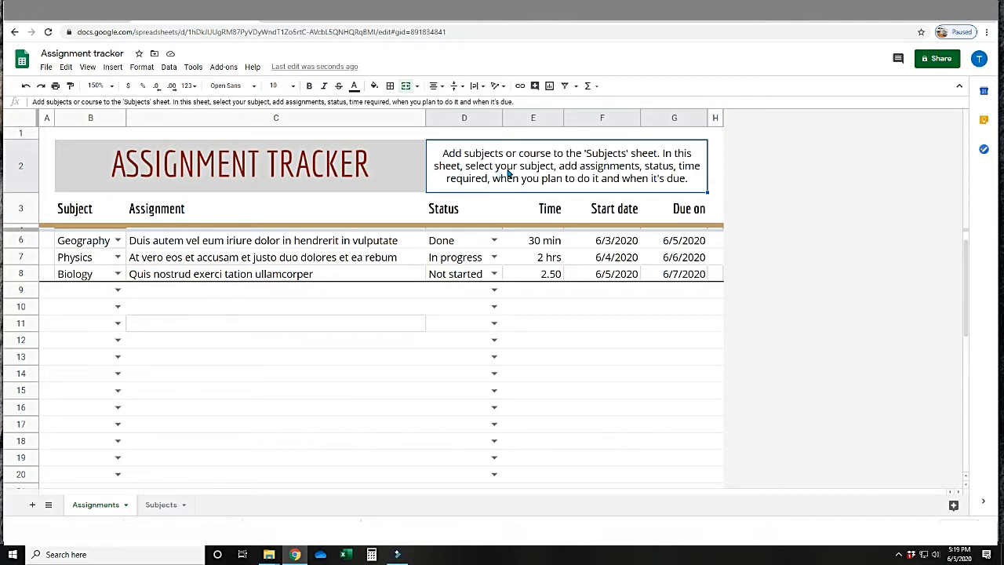
Set the instructions cell's text wrapping to Clip, then widen the Due on column and narrow it again.
left_click(477, 86)
left_click(500, 103)
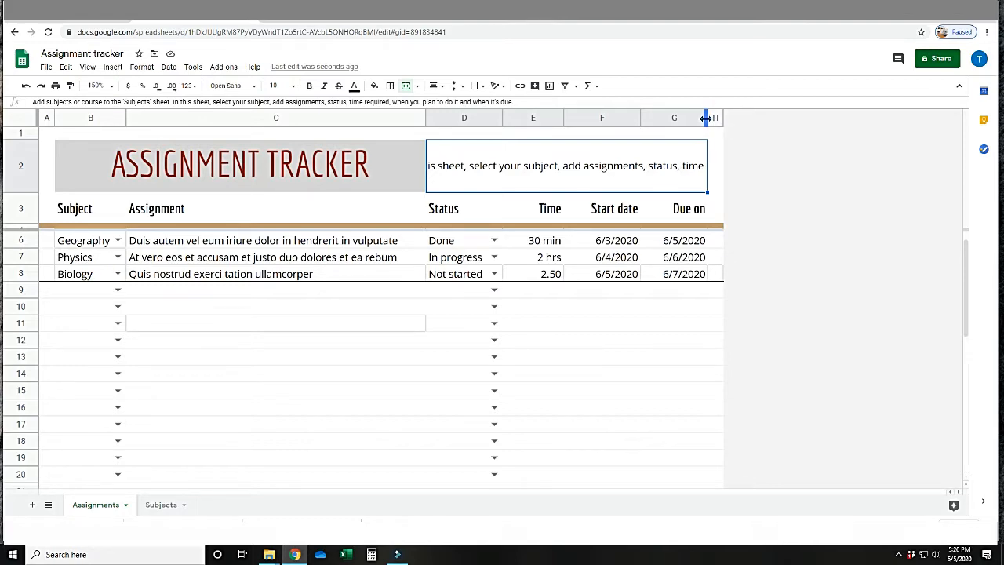
left_click_drag(706, 118, 813, 118)
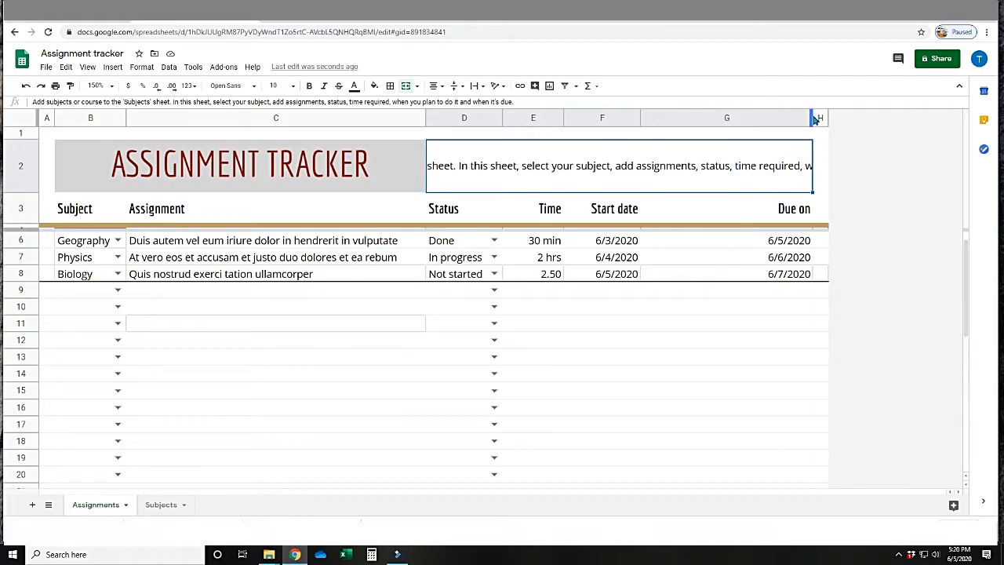
left_click_drag(812, 117, 739, 118)
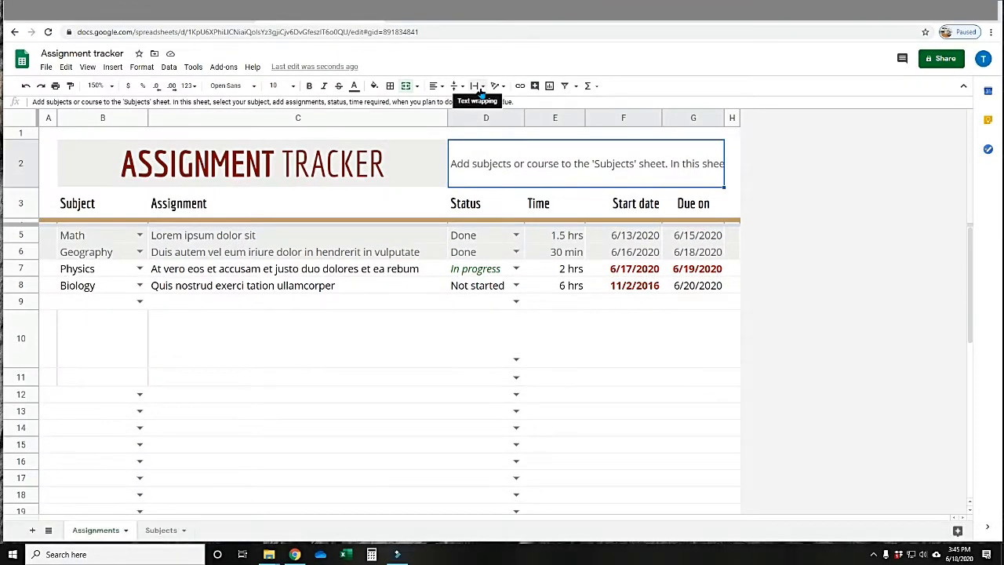
Wrap the clipped instructions text within its merged cell in row 2.
left_click(477, 86)
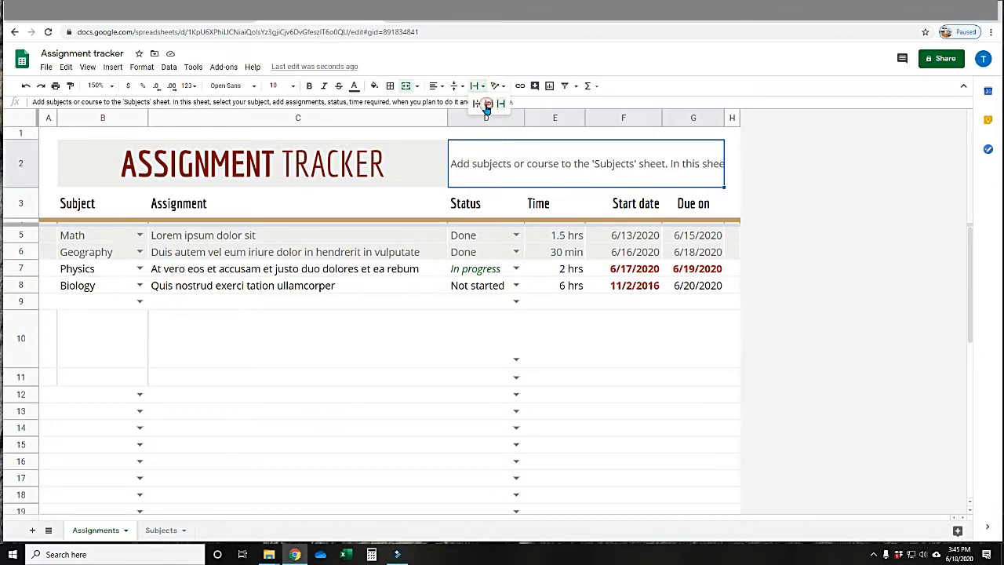
left_click(487, 105)
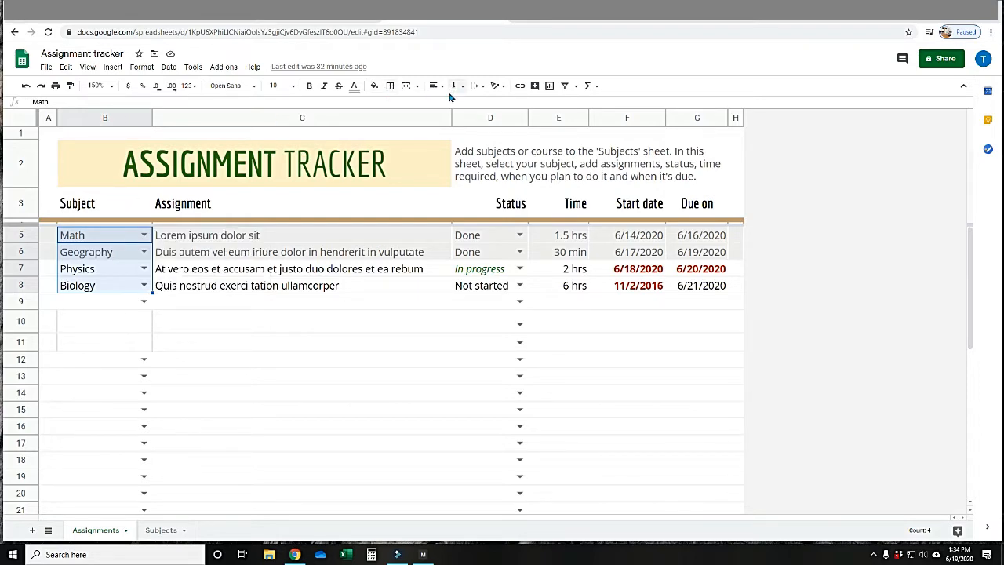
Tilt the subject names in B5:B8 up, set their rotation angle to 30°, and narrow the Subject column.
left_click(502, 86)
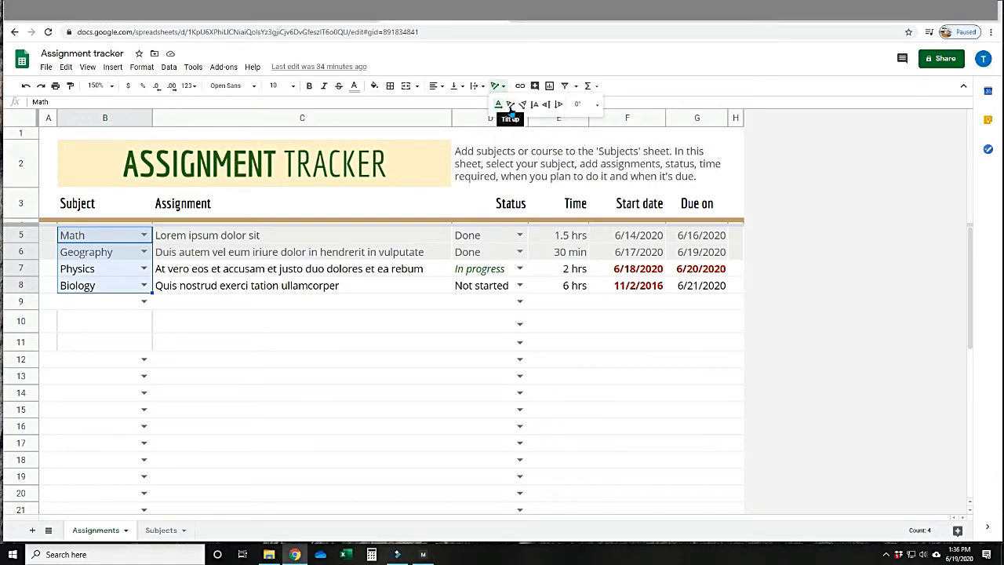
left_click(510, 108)
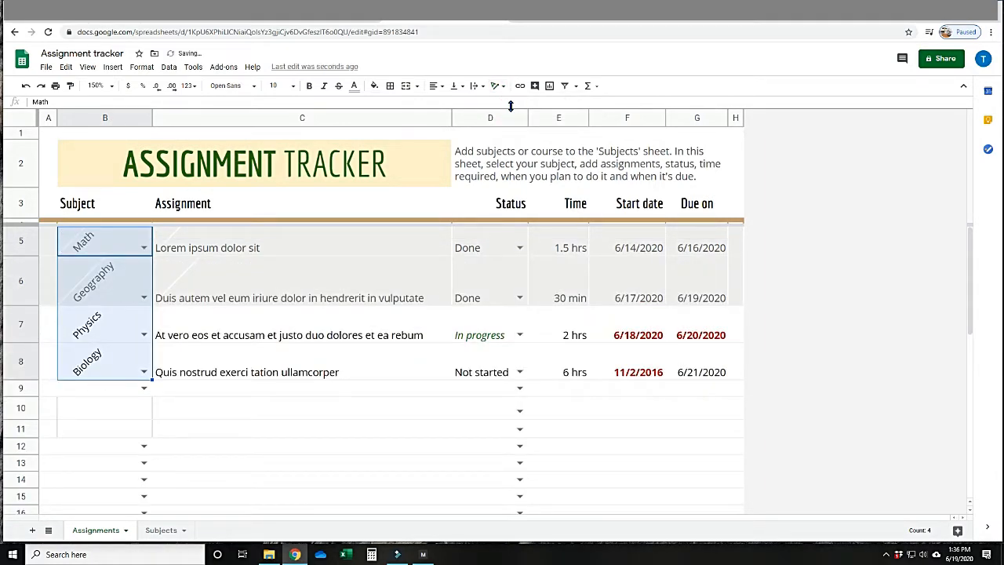
left_click(504, 88)
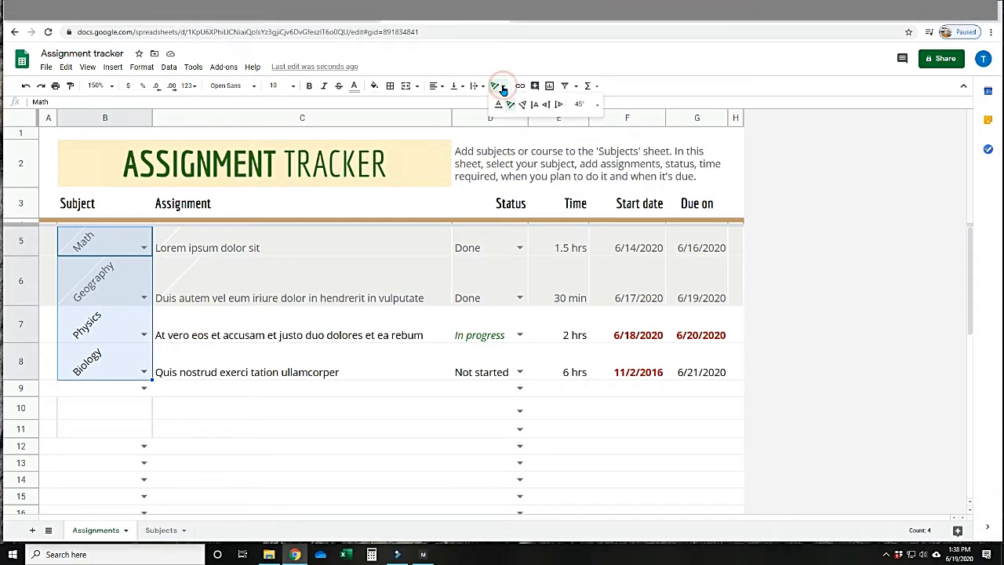
left_click(597, 106)
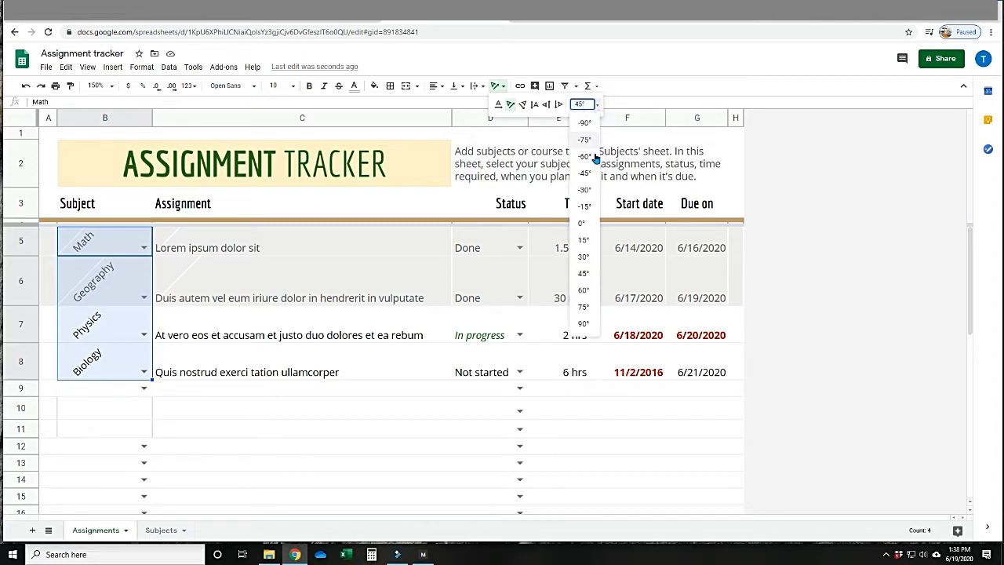
left_click(583, 259)
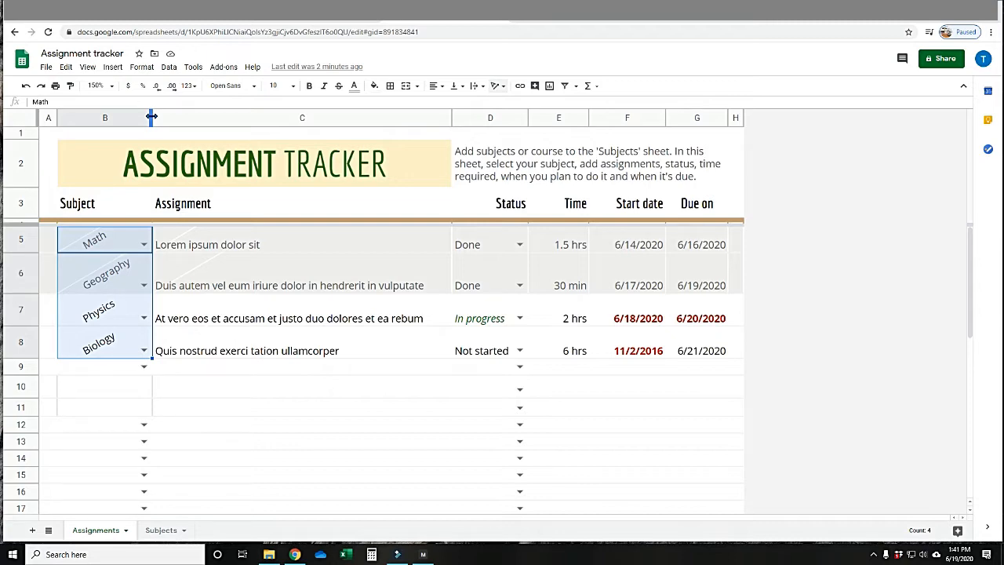
left_click_drag(151, 117, 132, 118)
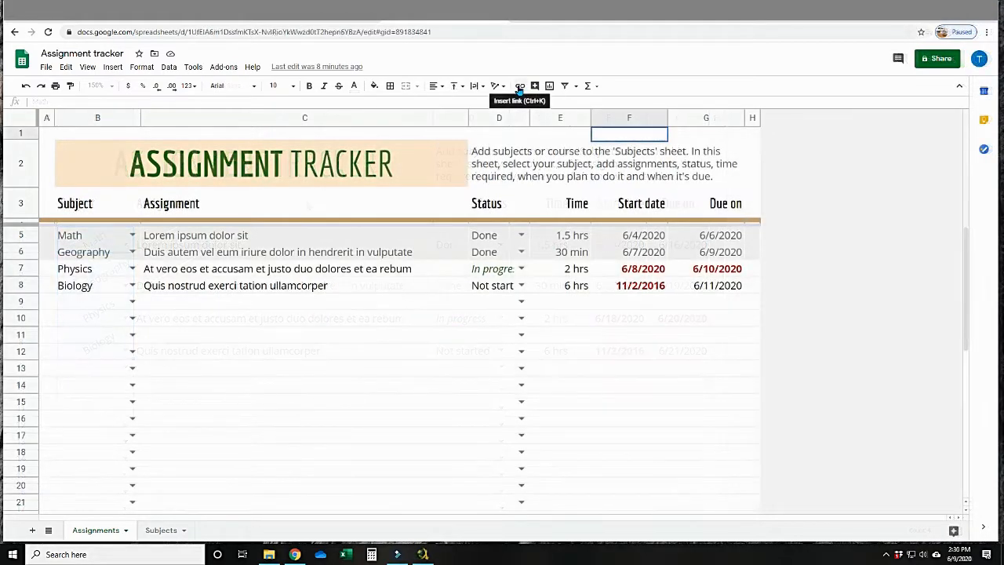
Open the link options for cell F1 and expand the list of sheets in this spreadsheet.
left_click(518, 86)
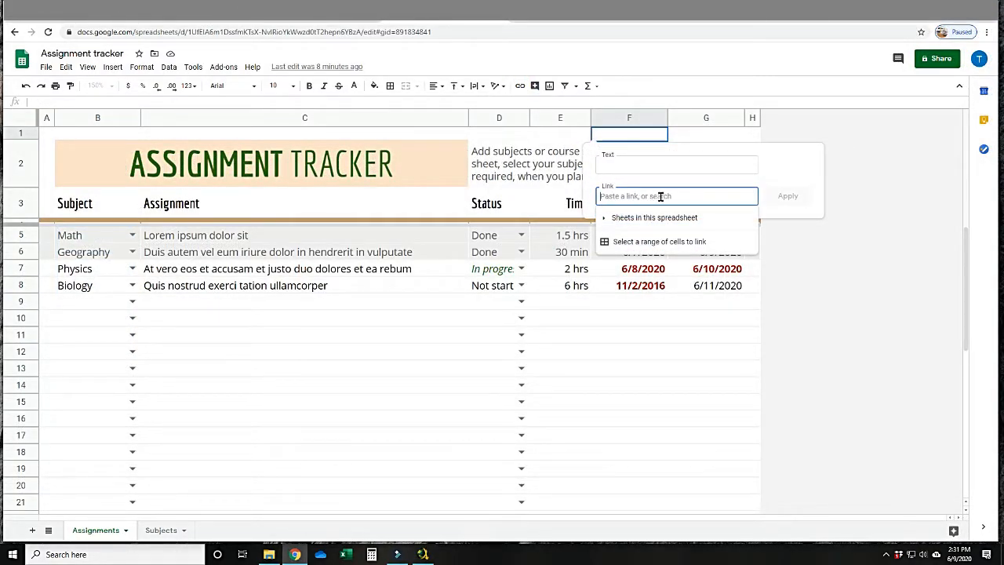
left_click(663, 221)
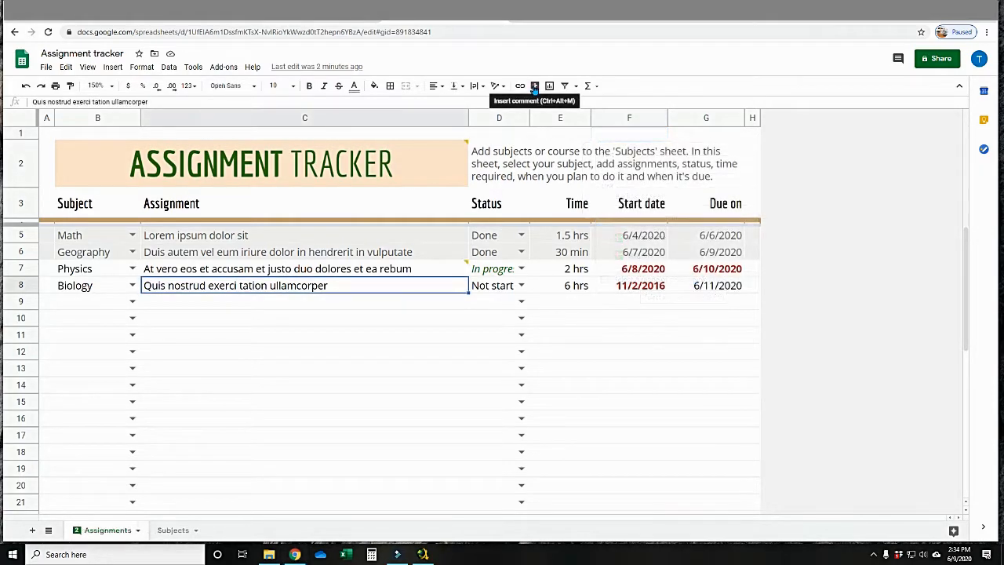
Add the comment "Almost done!" to the Biology assignment in cell C8.
left_click(534, 86)
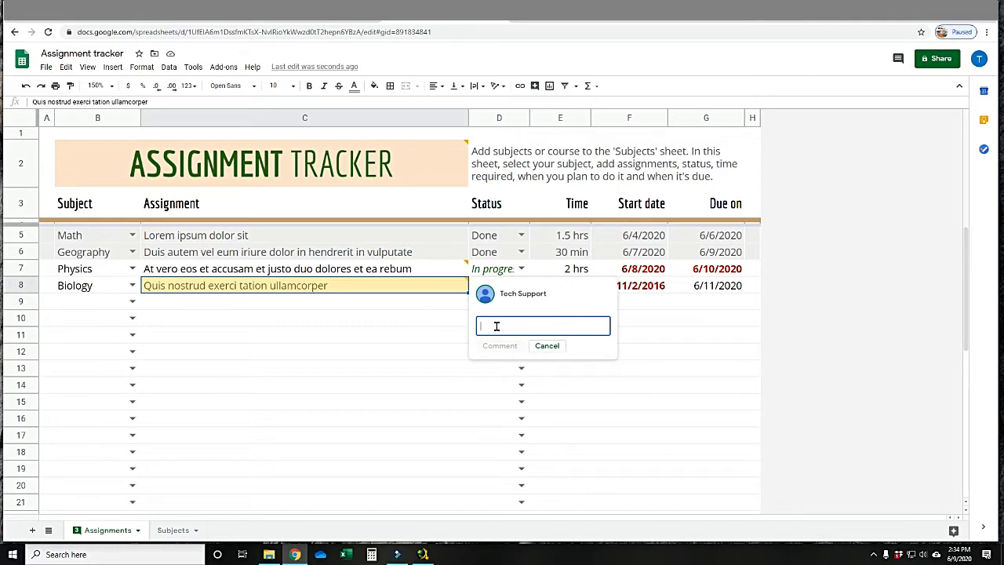
type("Almost done!")
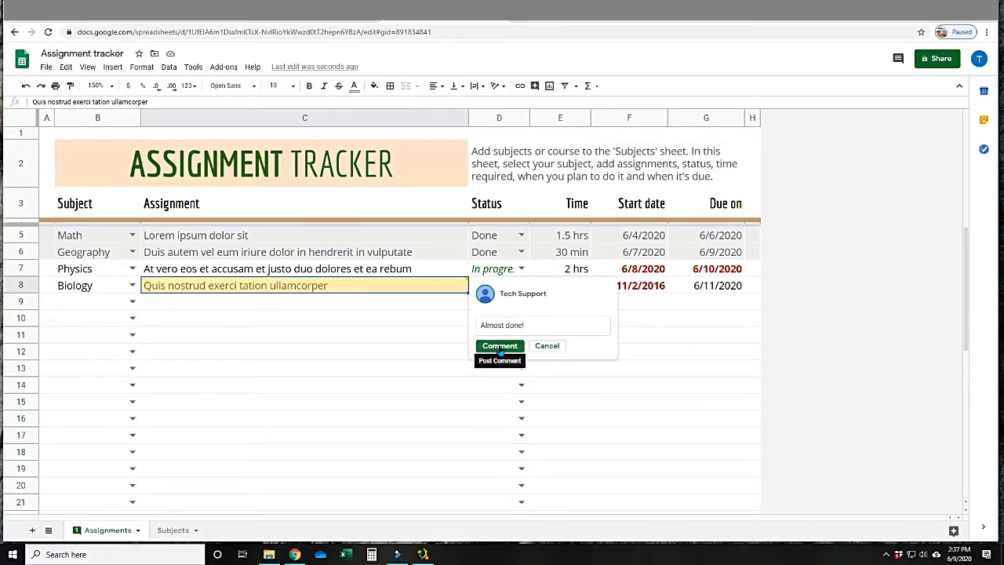
left_click(500, 346)
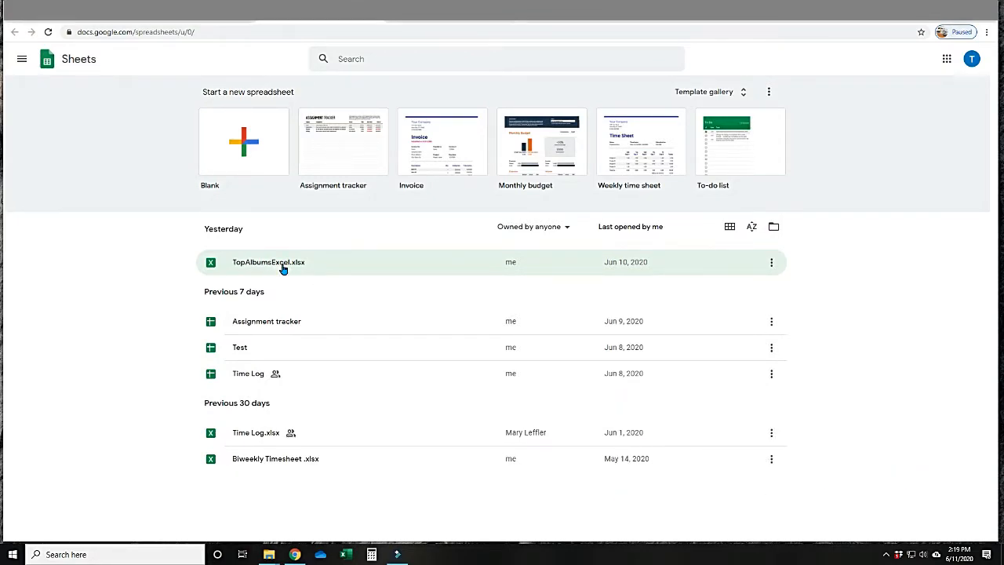
Open TopAlbumsExcel.xlsx and insert a column chart from the genre and sales data in E4:F12.
left_click(282, 267)
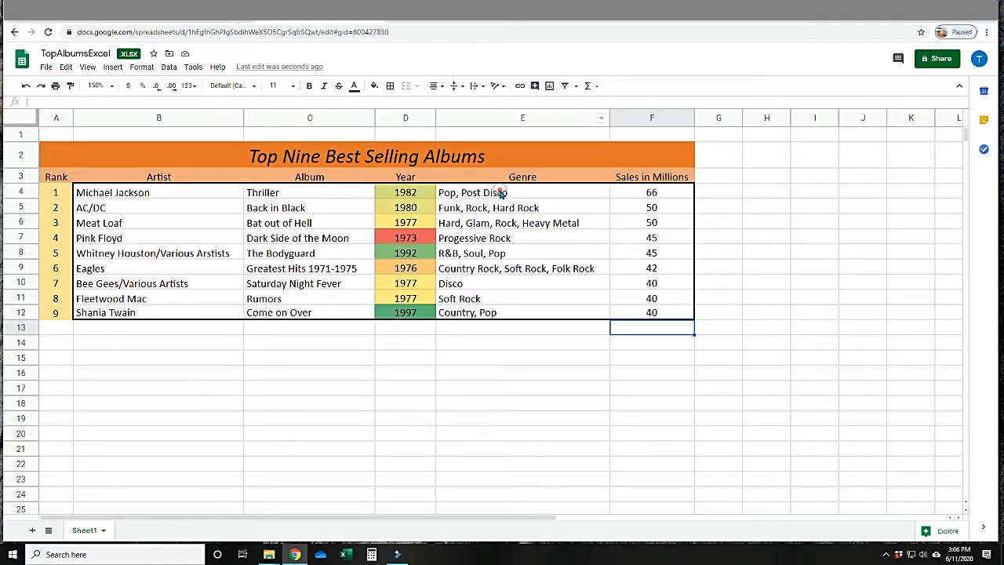
left_click_drag(502, 193, 503, 314)
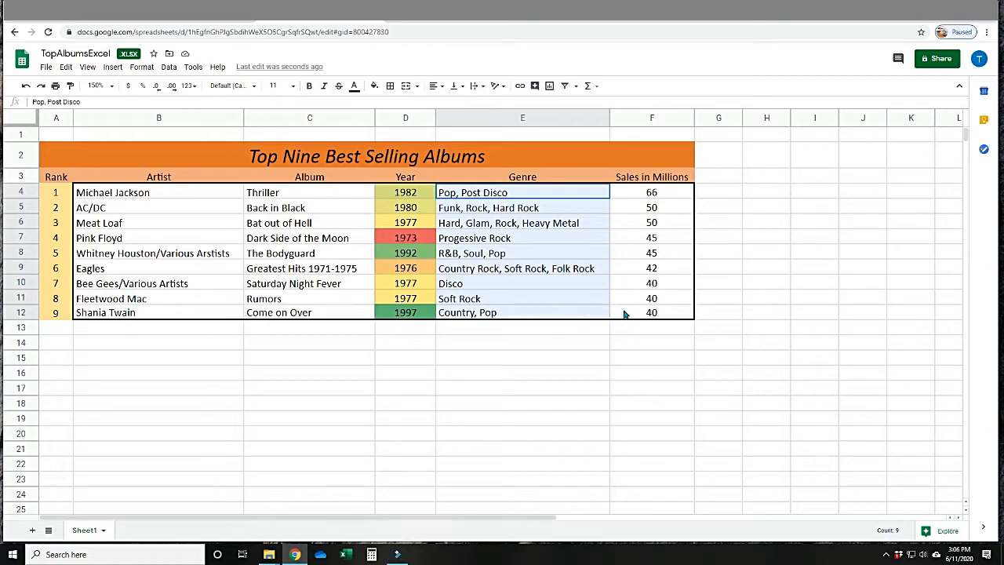
left_click_drag(625, 314, 639, 313)
left_click(550, 87)
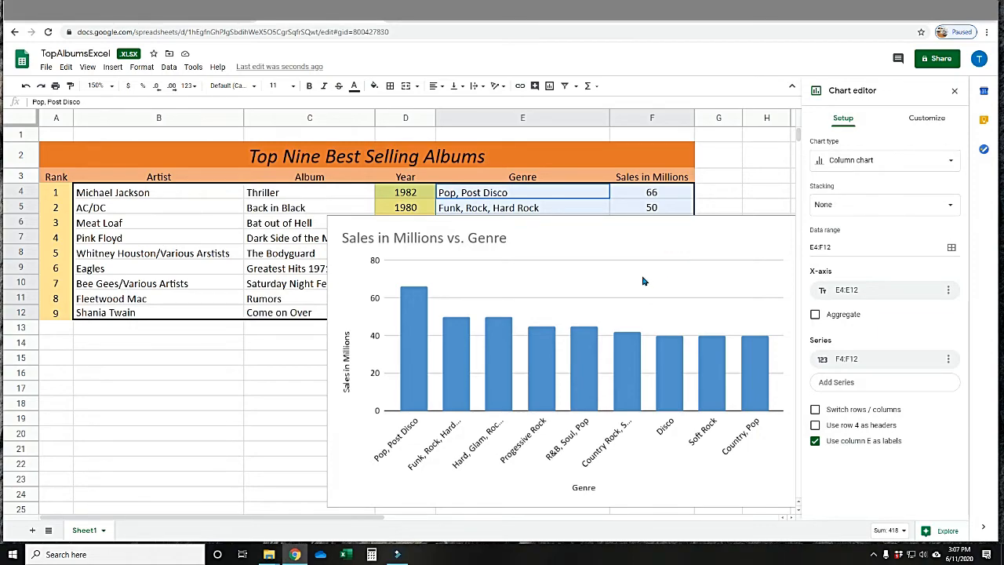
Move the Sales in Millions vs. Genre chart below the album table.
left_click_drag(704, 225, 593, 341)
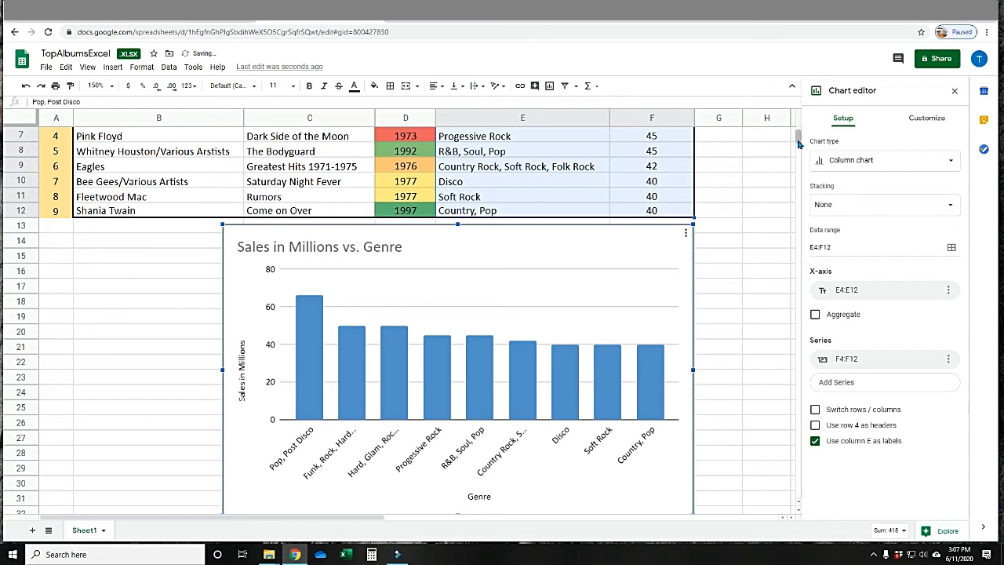
left_click_drag(798, 137, 798, 140)
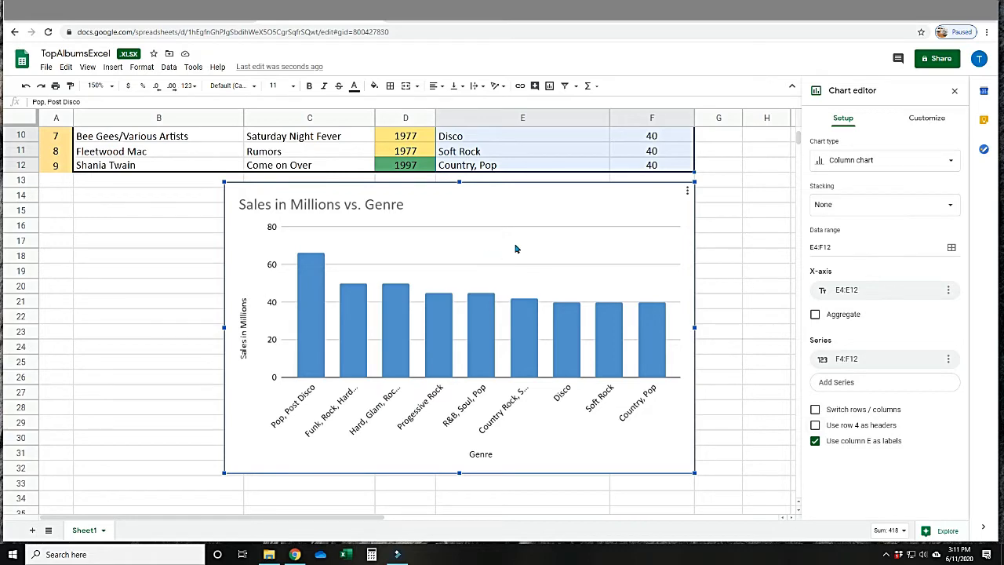
Review the options offered for the Sales in Millions vs. Genre chart, such as edit, delete, download and publish, and close them.
left_click(687, 198)
left_click(687, 194)
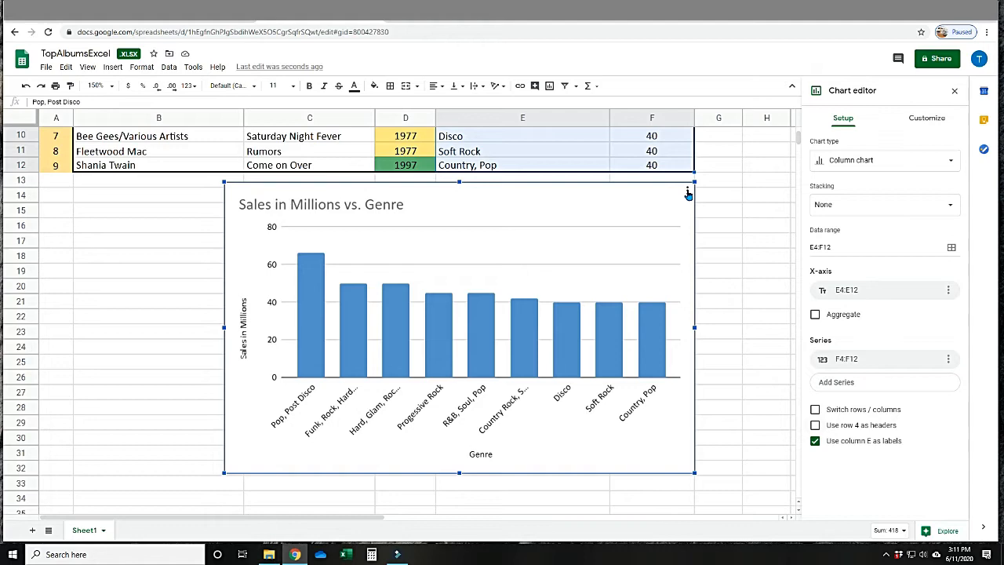
left_click(687, 194)
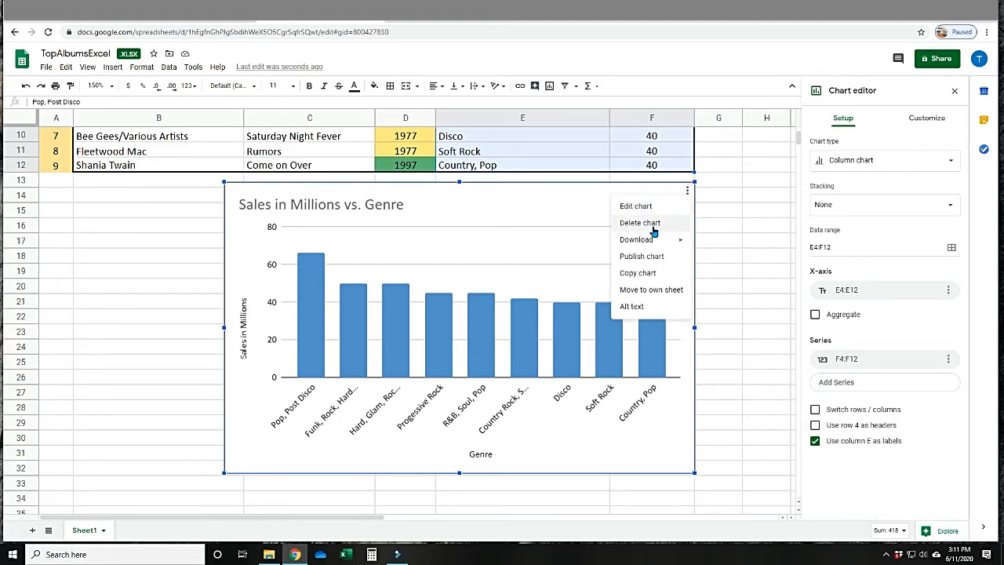
mouse_move(649, 243)
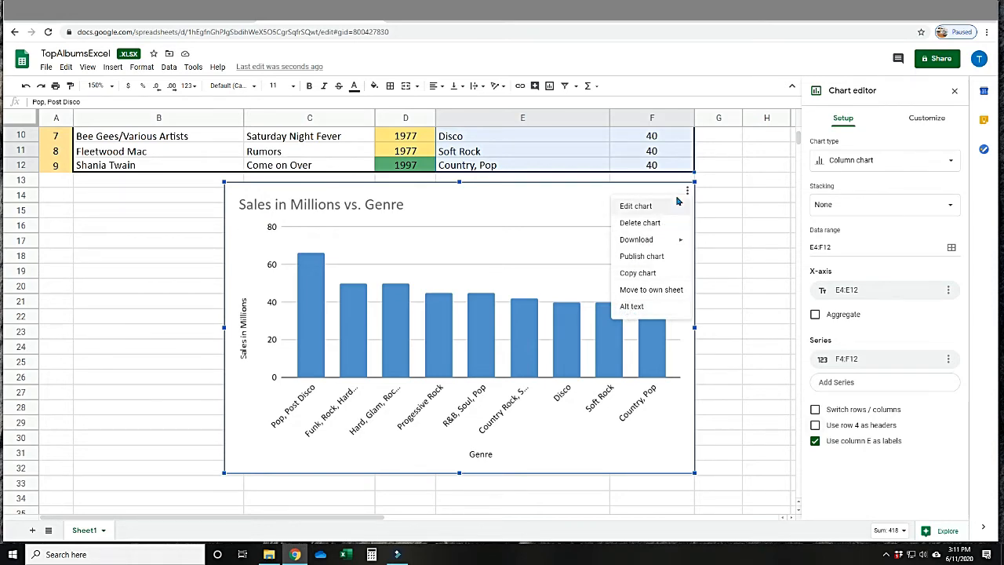
left_click(598, 193)
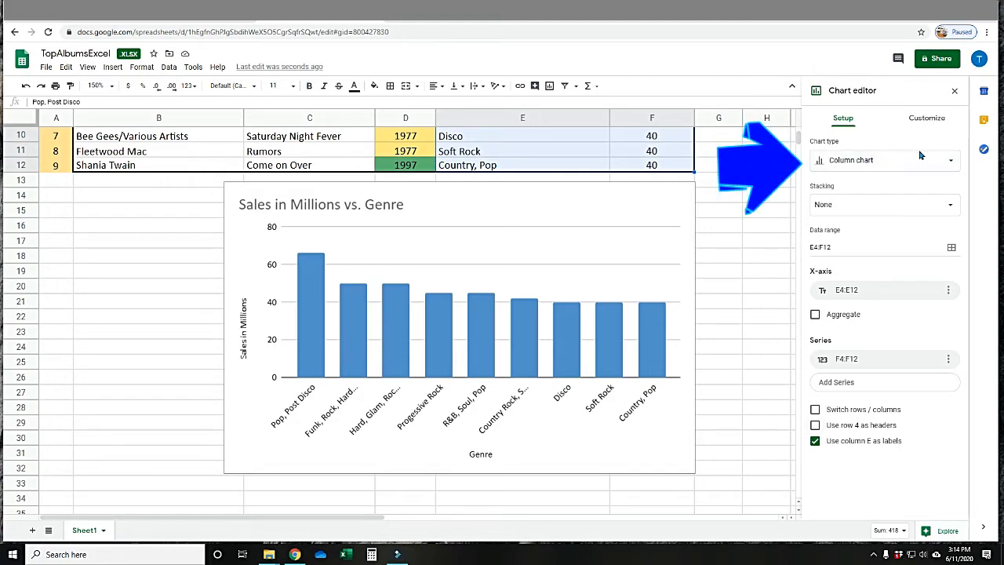
Change the Sales in Millions vs. Genre chart to a pie chart and make it slightly taller.
left_click(952, 164)
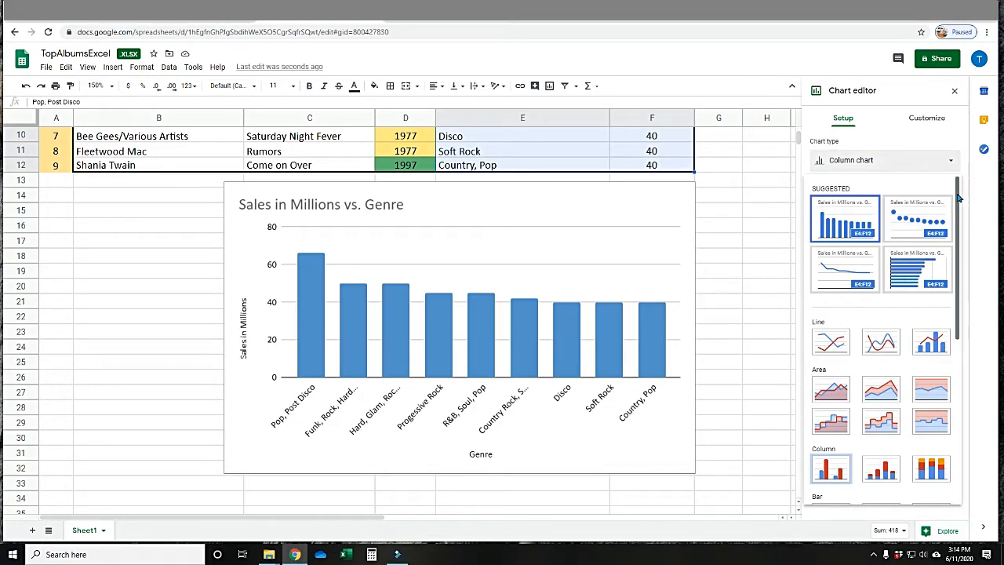
left_click_drag(958, 196, 951, 396)
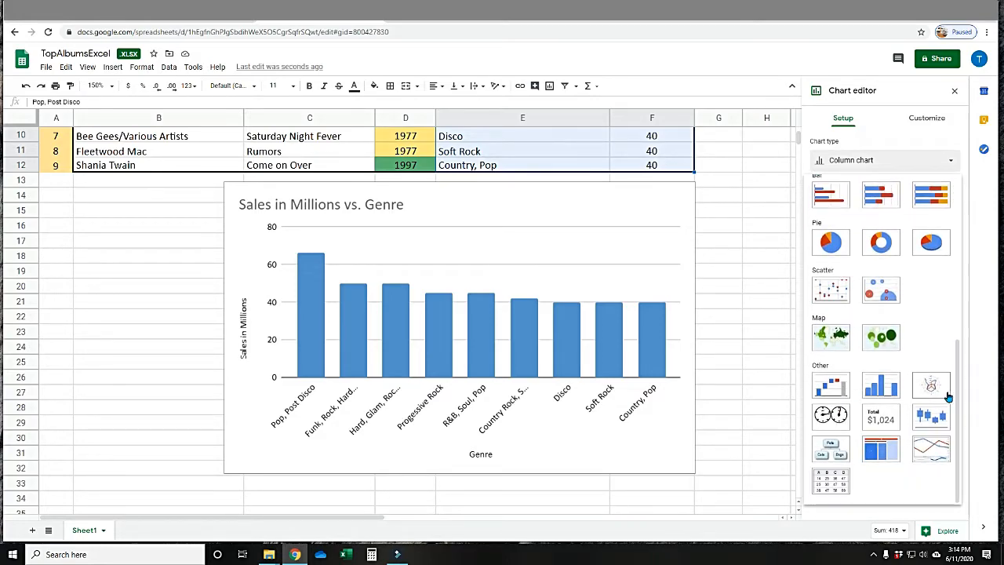
left_click(831, 243)
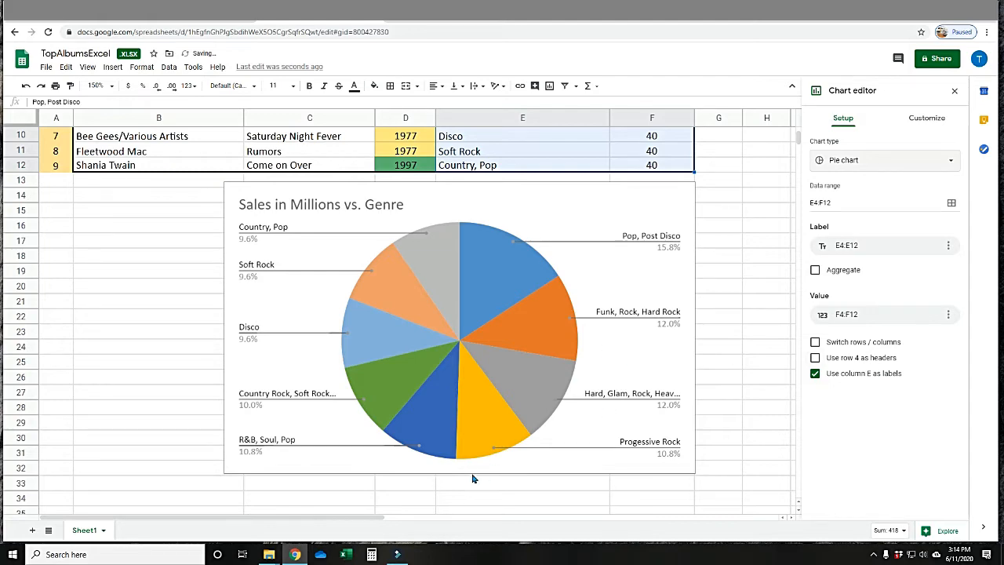
left_click(502, 463)
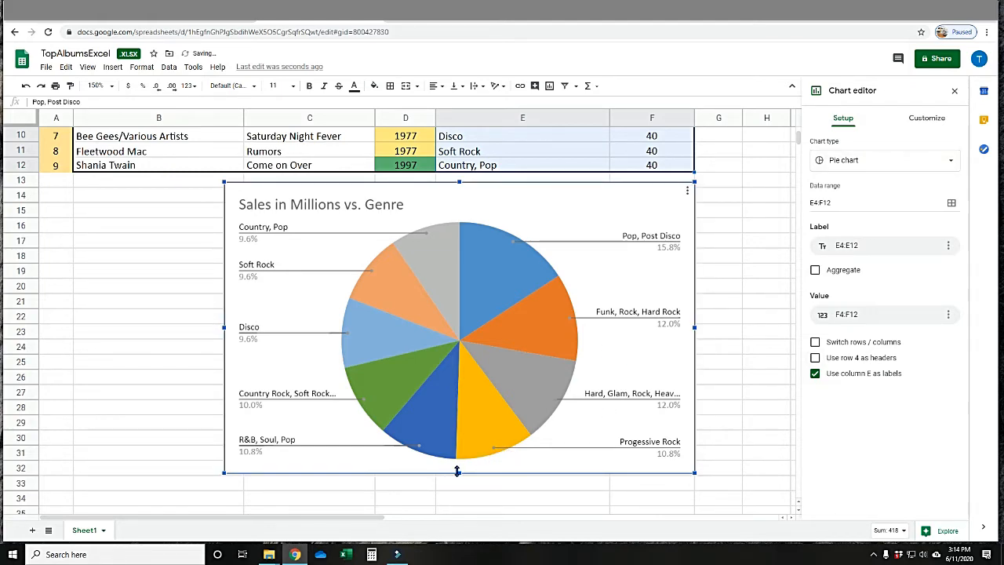
mouse_move(459, 471)
left_mouse_down()
mouse_move(450, 539)
mouse_move(456, 464)
left_mouse_up()
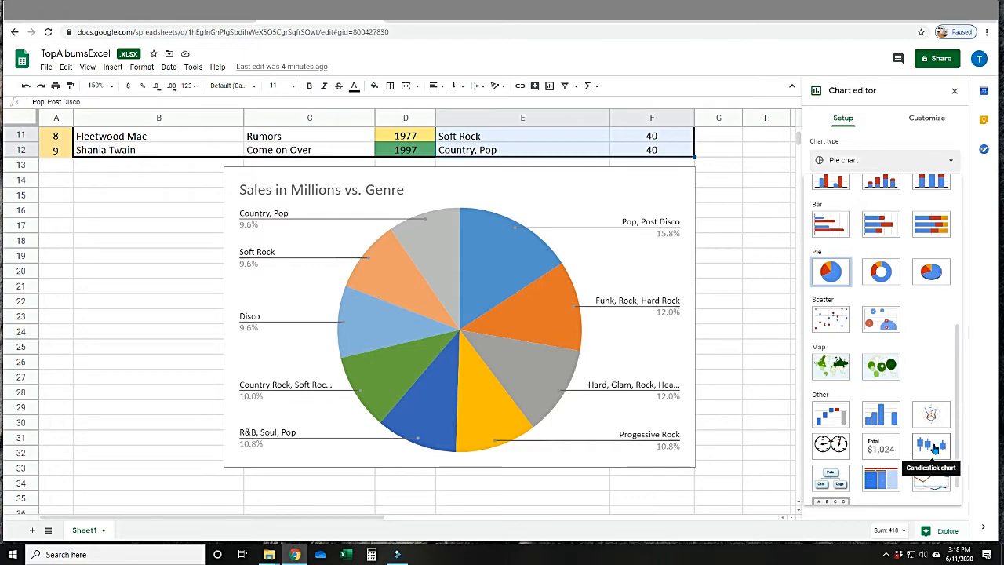
Try the candlestick chart type on the genre pie chart and on the column chart of B4:F12.
left_click(934, 448)
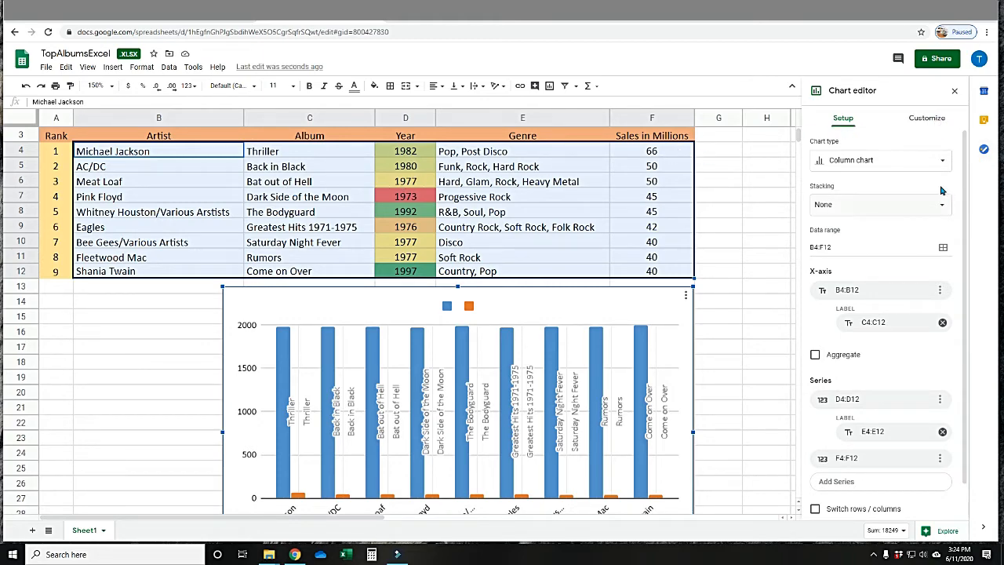
left_click(944, 162)
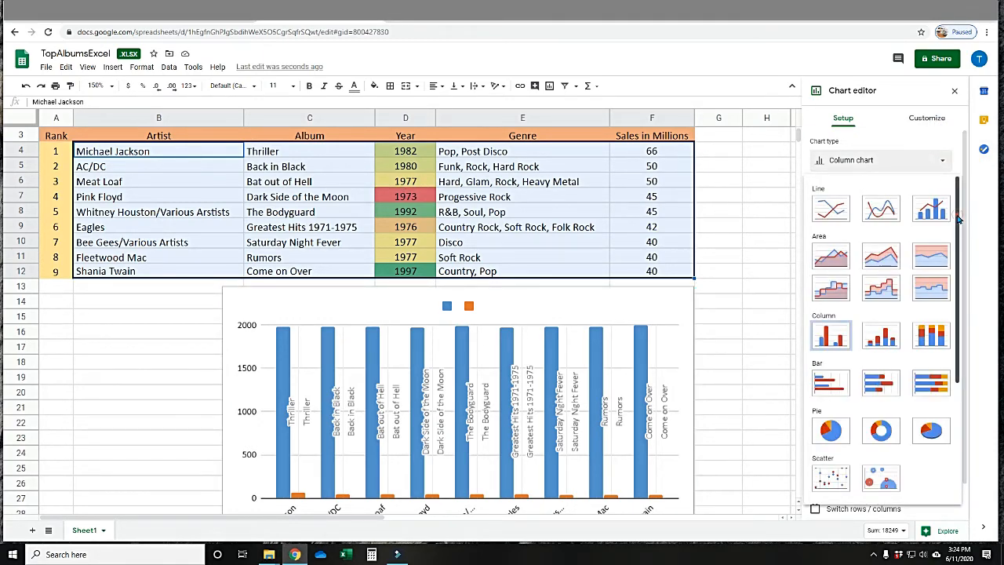
left_click_drag(958, 236, 963, 380)
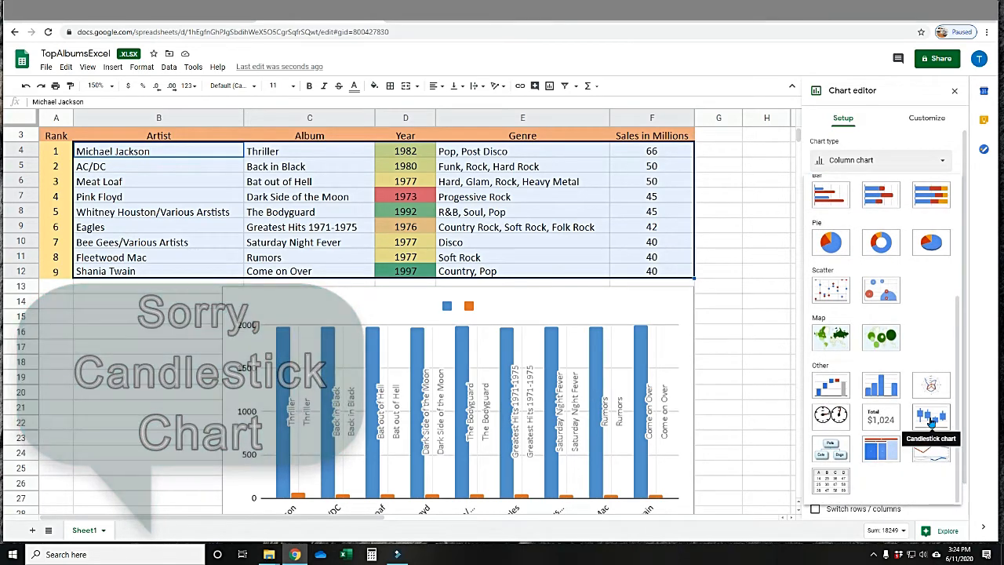
left_click(931, 420)
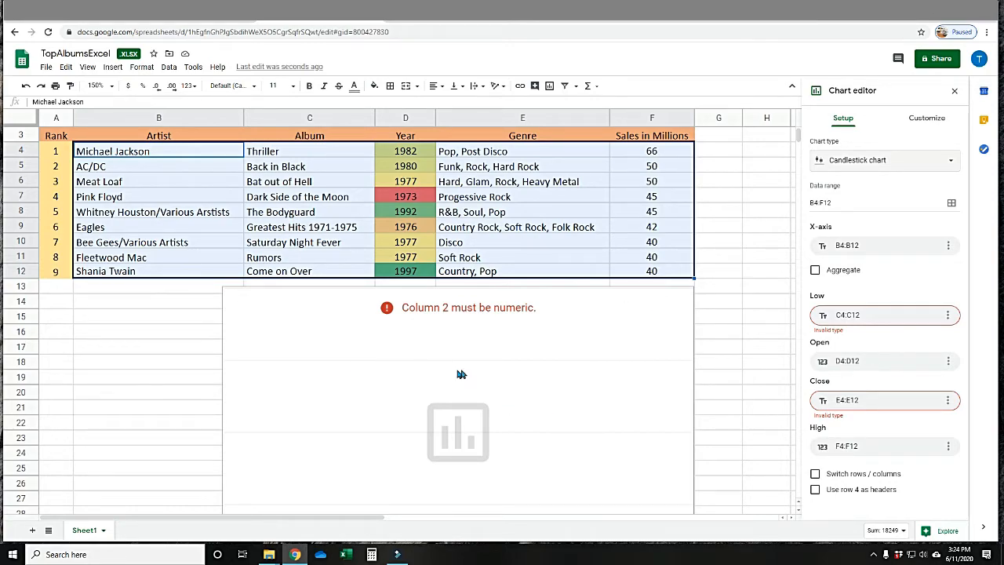
left_click(950, 163)
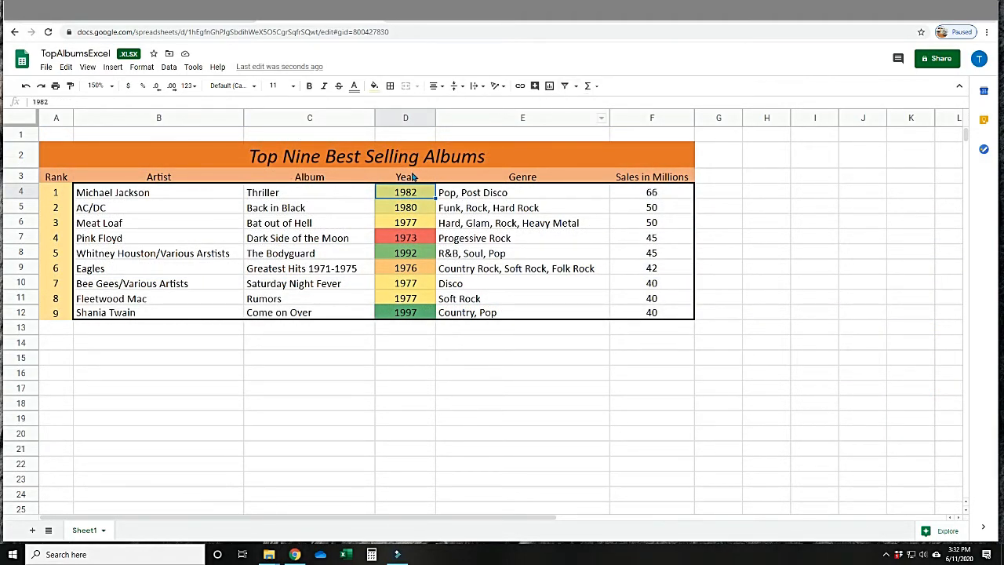
Create a filter on the album years in D4:D12.
left_click_drag(405, 192, 403, 314)
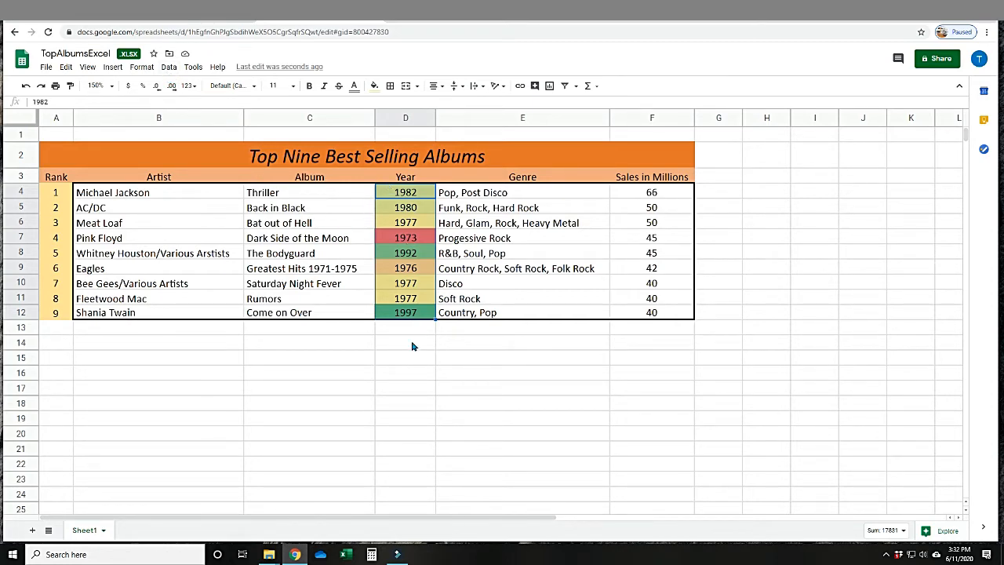
left_click(168, 69)
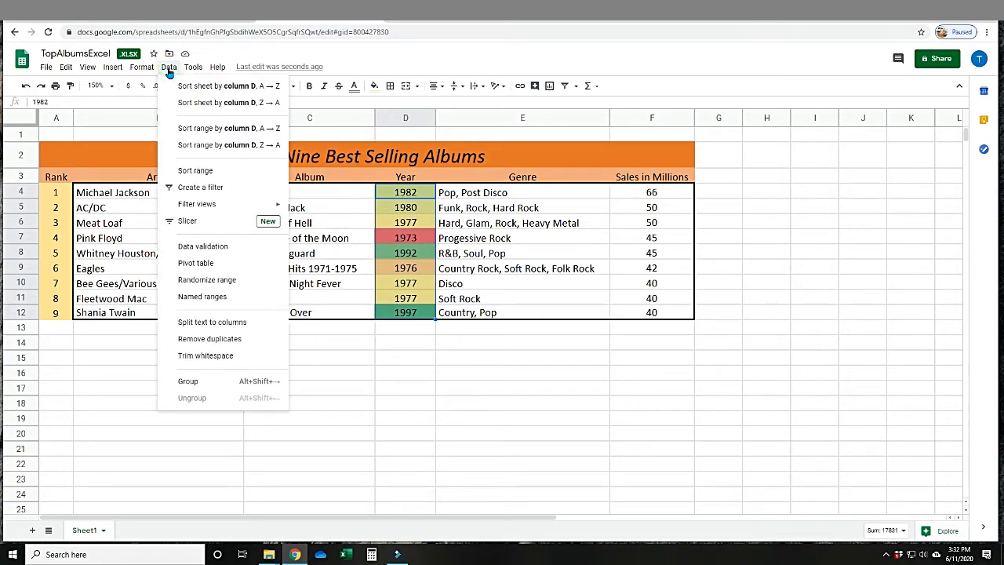
left_click(186, 189)
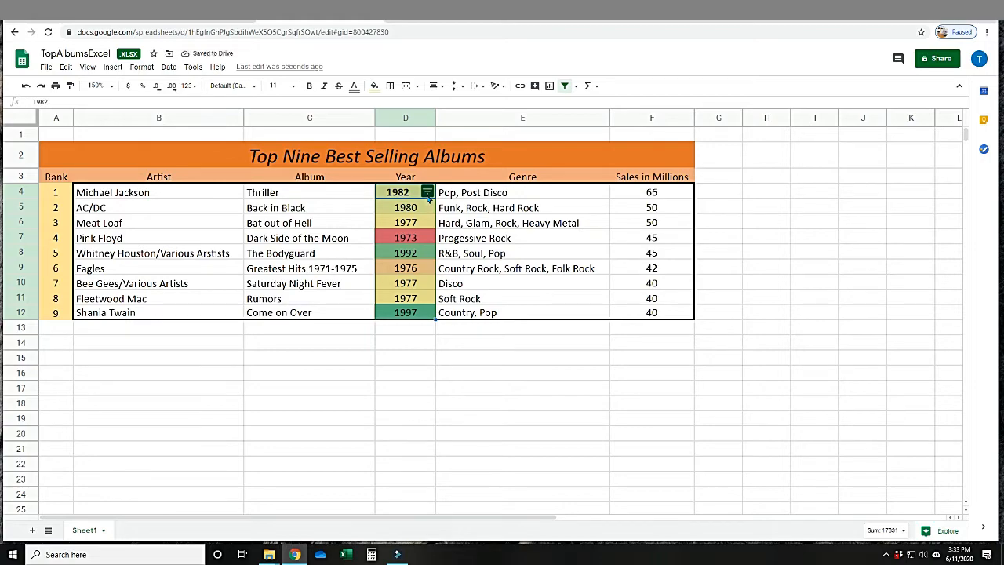
Filter the Year column to hide the 1977 albums, and undo that filtering.
left_click(426, 192)
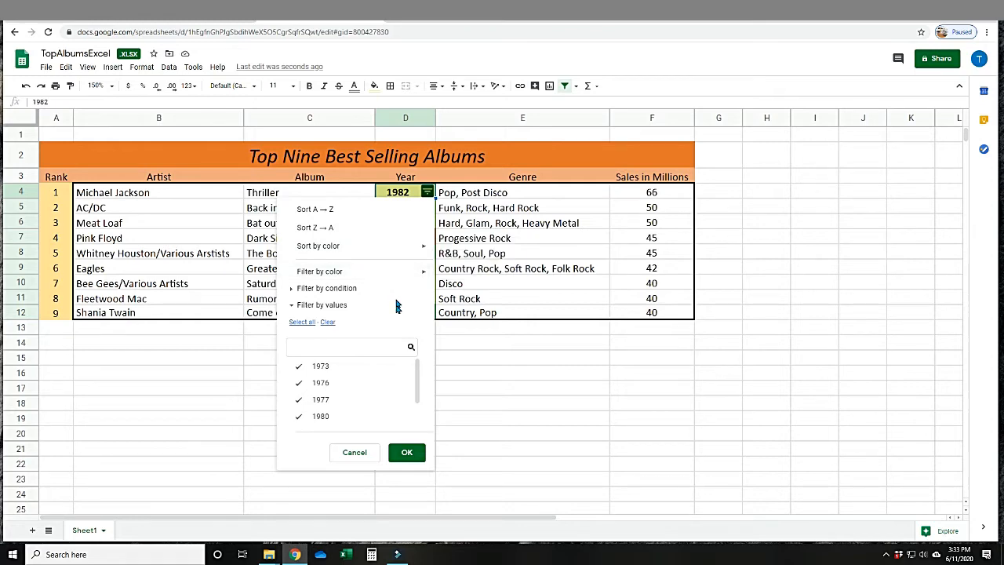
left_click_drag(413, 368, 400, 381)
left_click(298, 393)
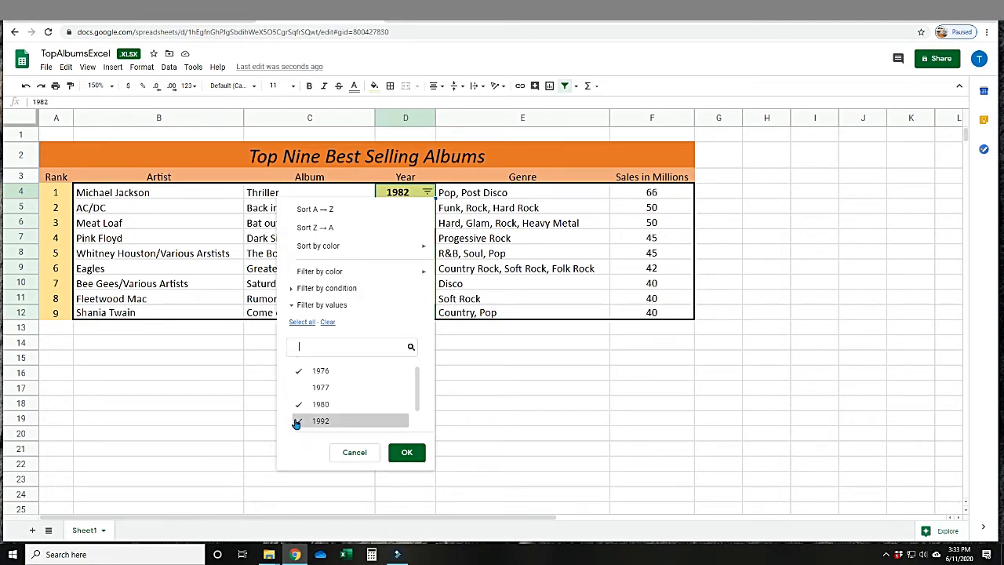
left_click(406, 453)
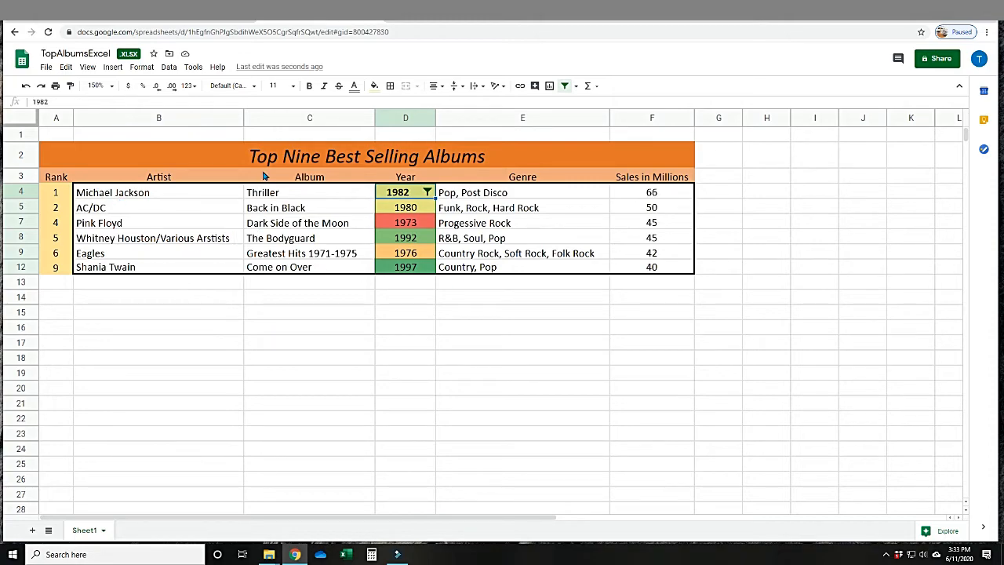
left_click(25, 86)
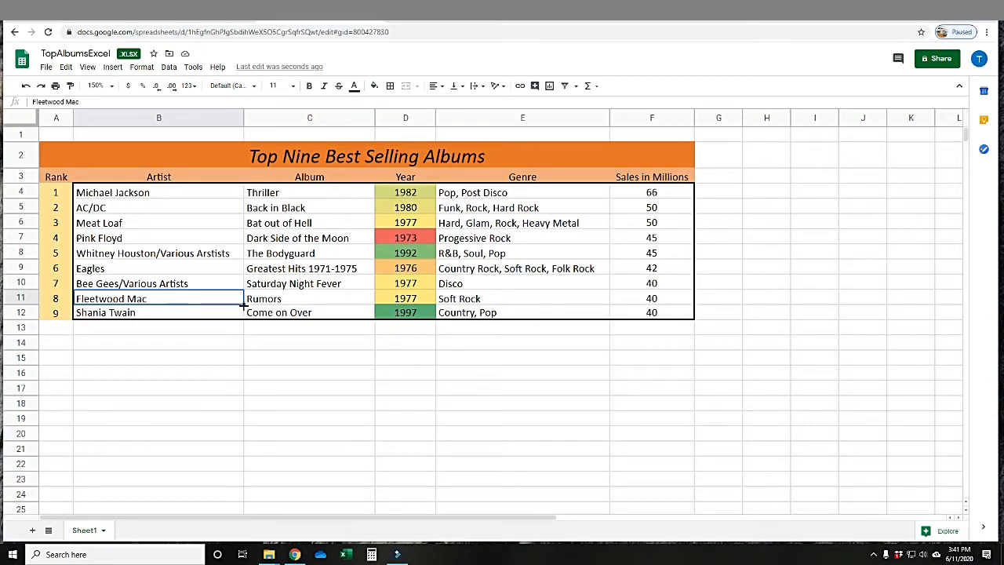
Fill the sales value of F12 down to F18 and across to column I, and undo both fills.
left_click(280, 287)
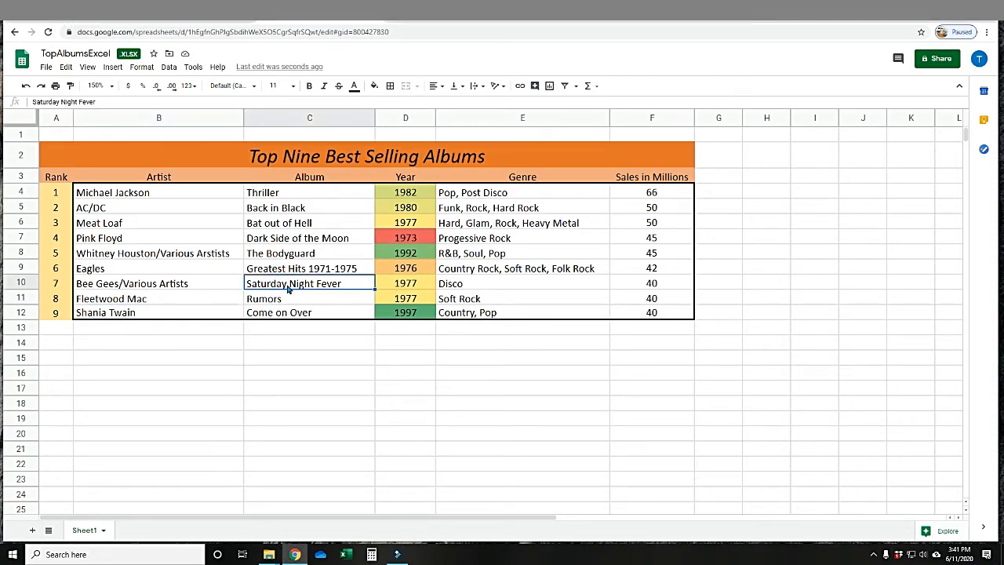
left_click(412, 272)
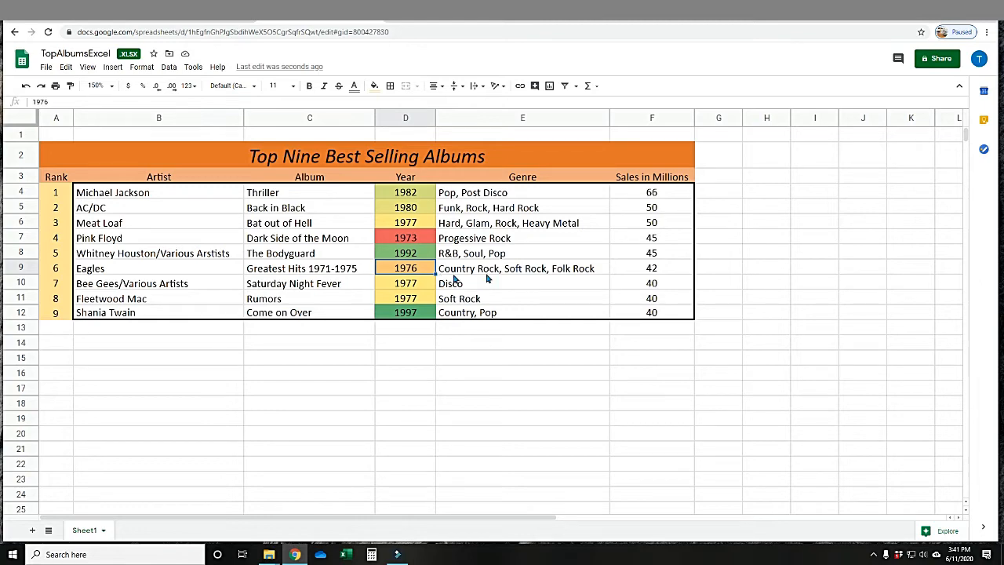
left_click(648, 272)
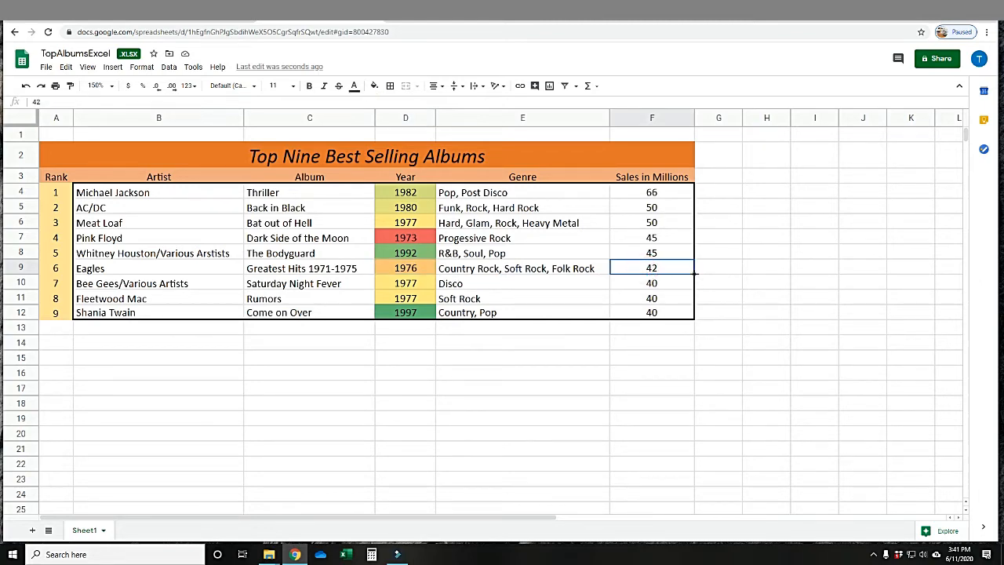
left_click(671, 312)
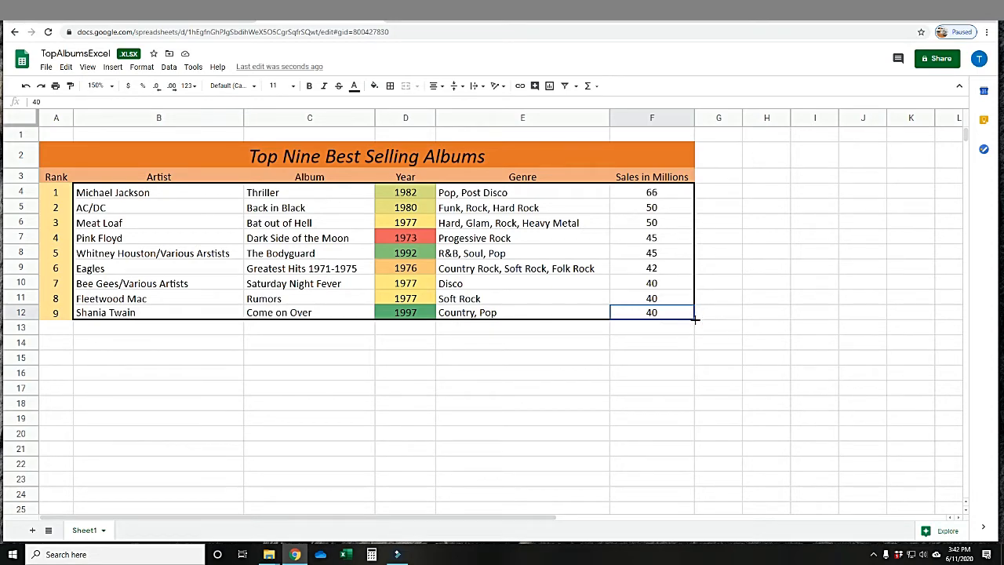
left_click_drag(695, 319, 690, 404)
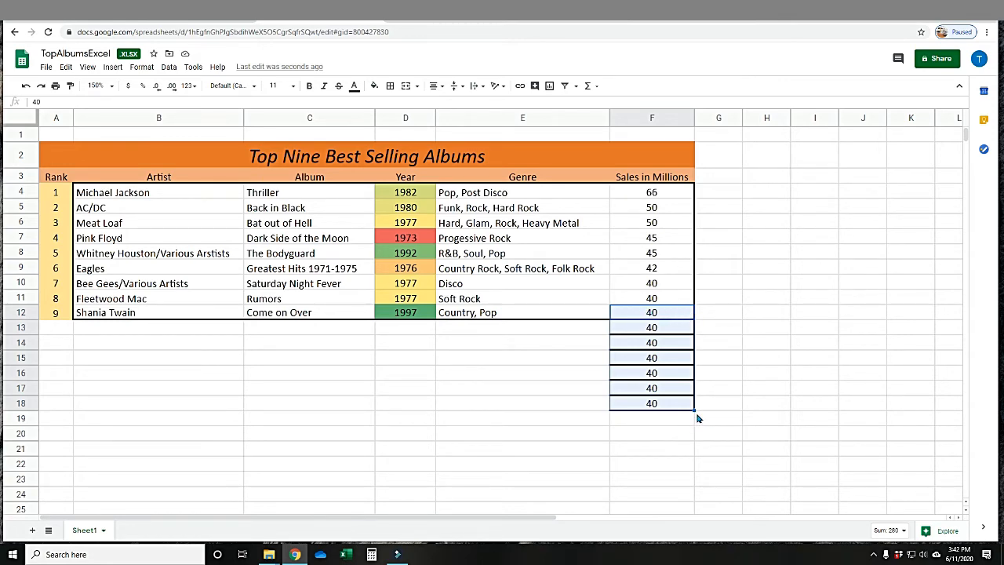
left_click_drag(694, 409, 816, 407)
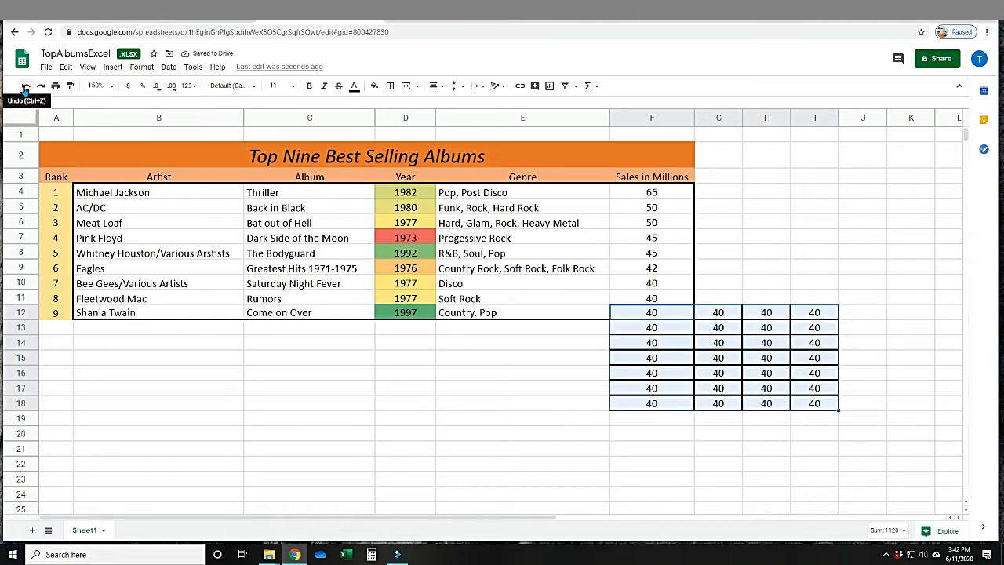
left_click(25, 88)
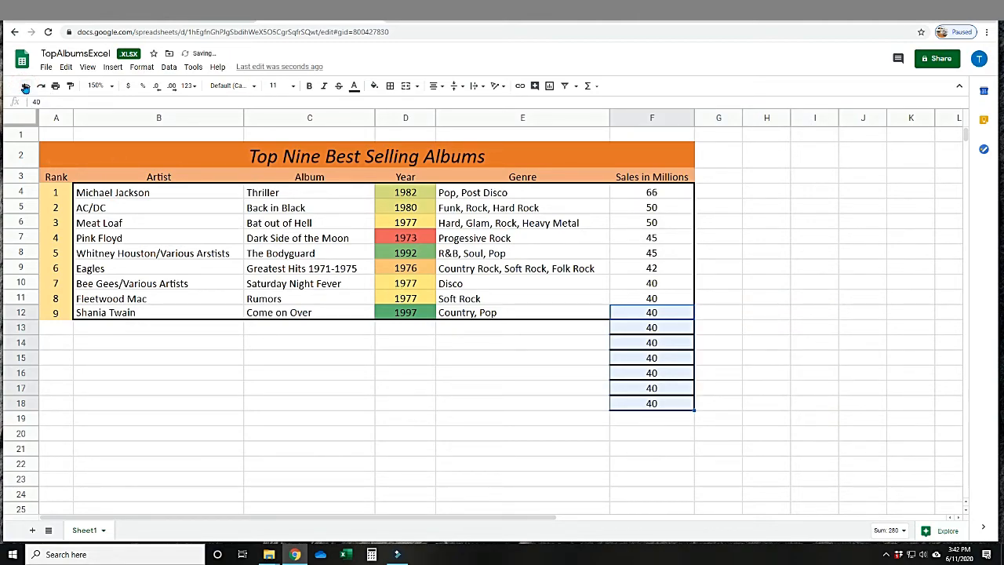
left_click(26, 88)
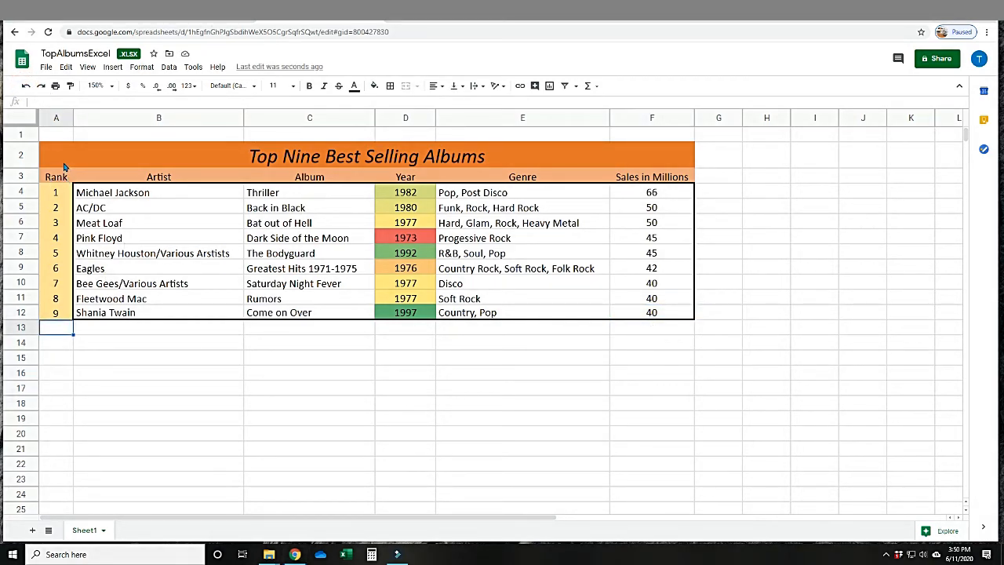
Extend the rank number series from A9:A12 down column A below the album table.
left_click(57, 269)
left_click_drag(57, 269, 58, 317)
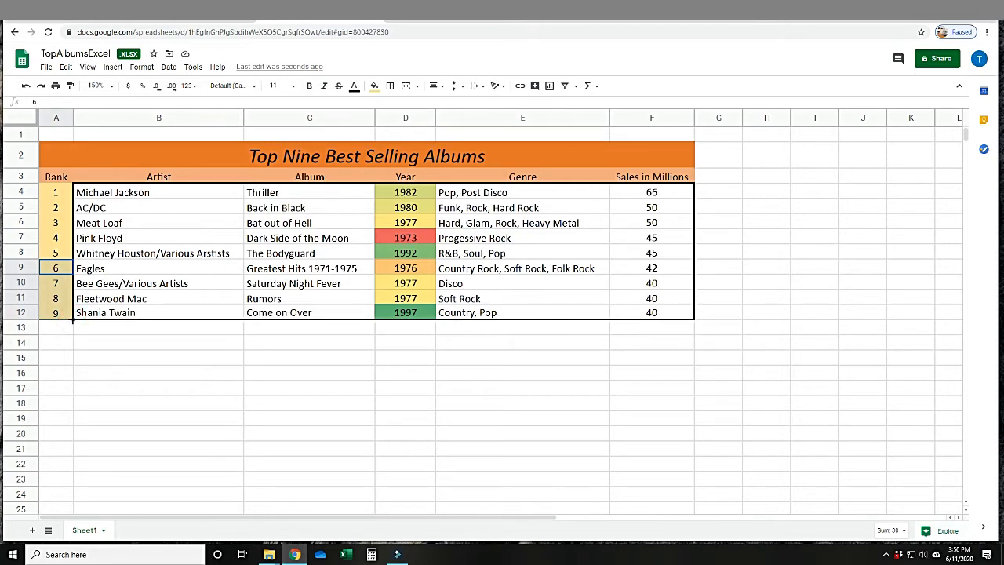
left_click_drag(73, 319, 60, 443)
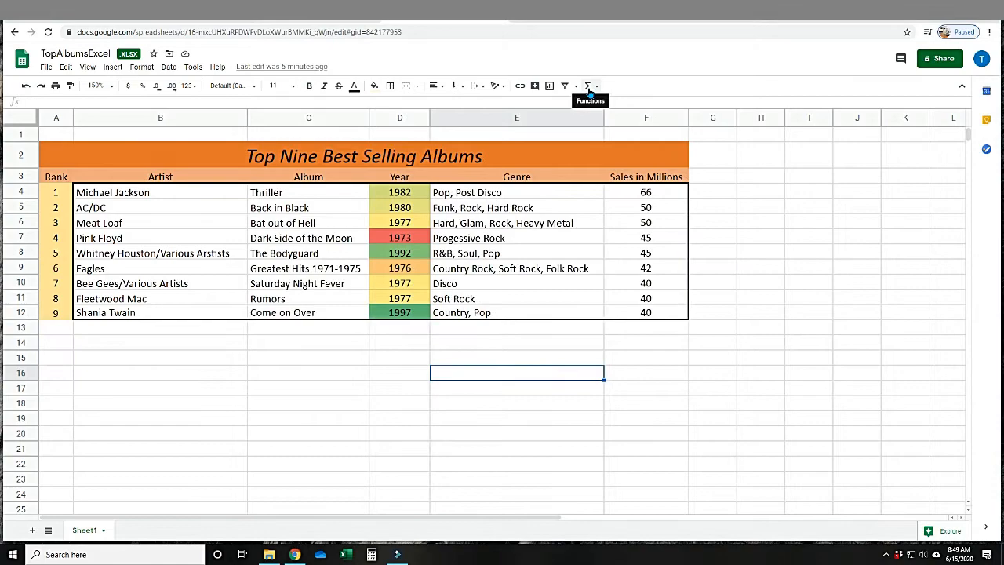
Browse the available functions by category, including the Google, Statistical and Engineering lists.
left_click(588, 86)
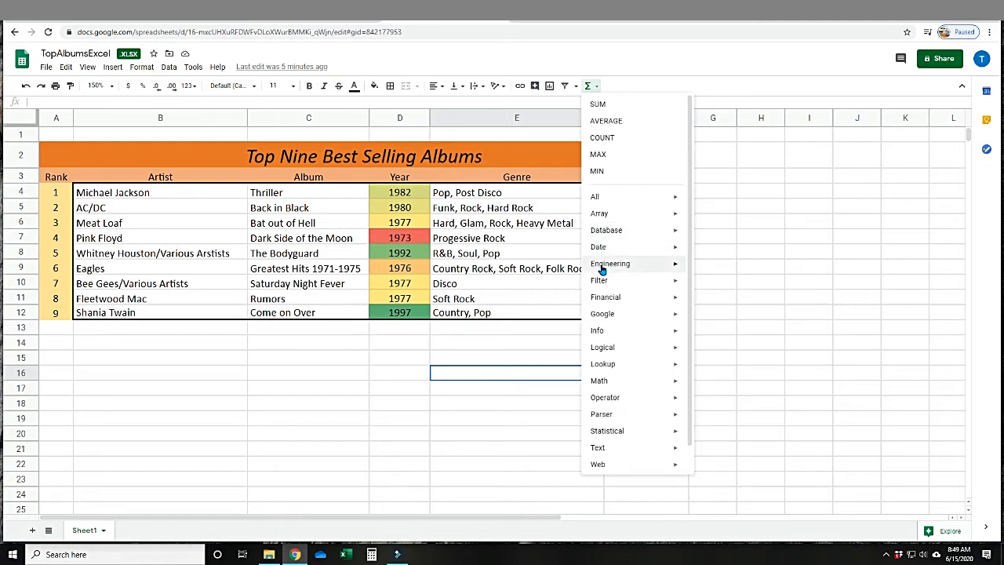
mouse_move(603, 269)
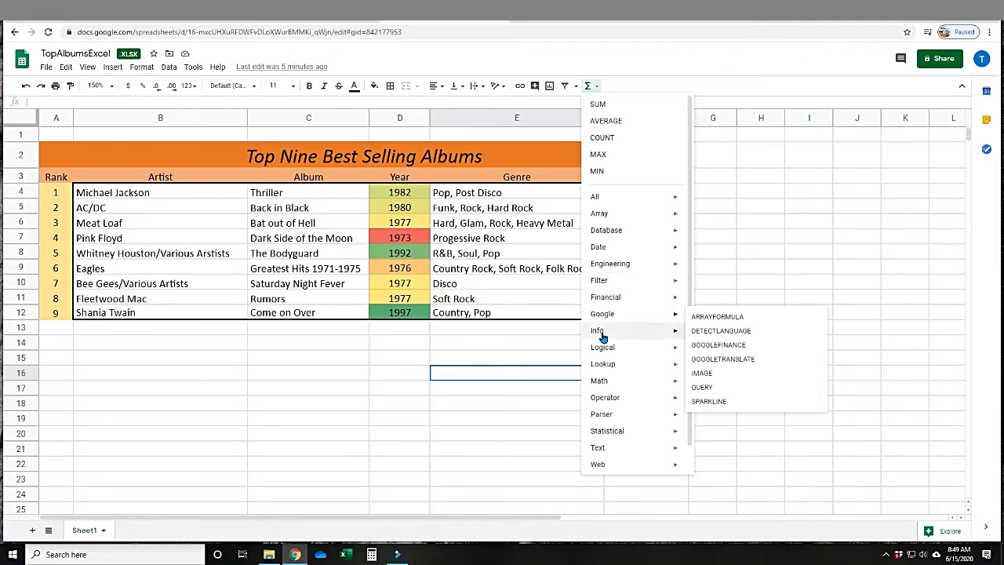
mouse_move(604, 434)
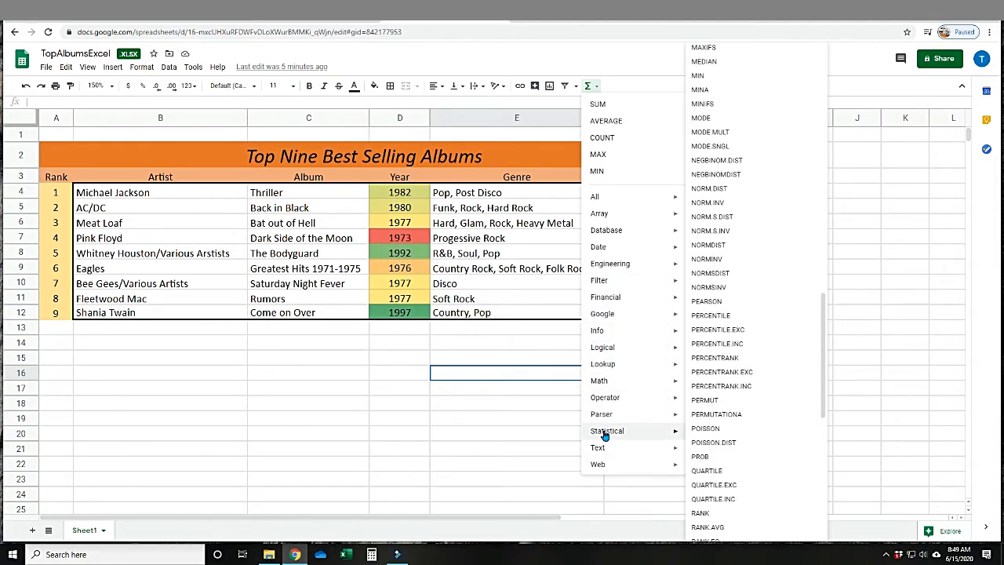
left_click_drag(827, 397, 807, 138)
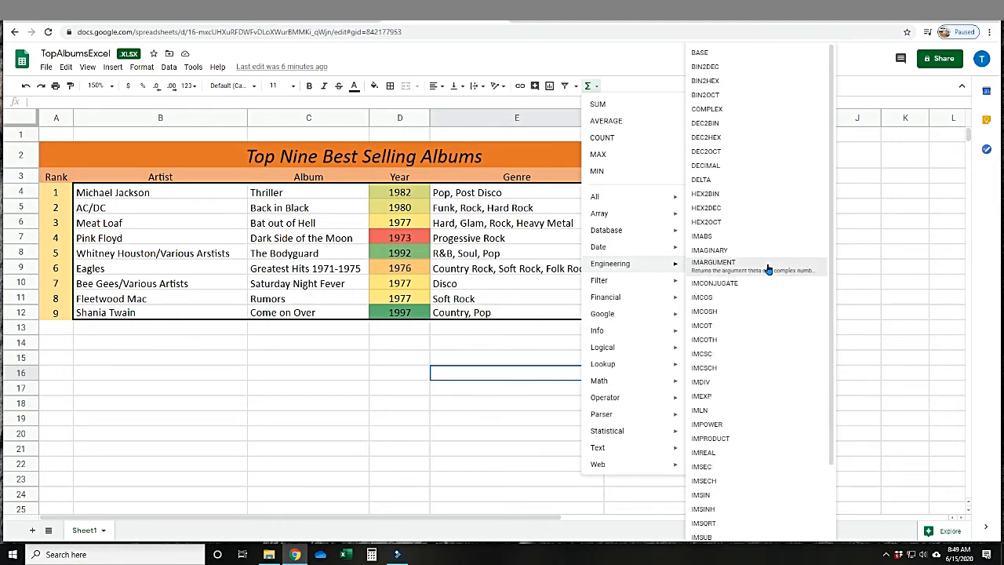
mouse_move(659, 297)
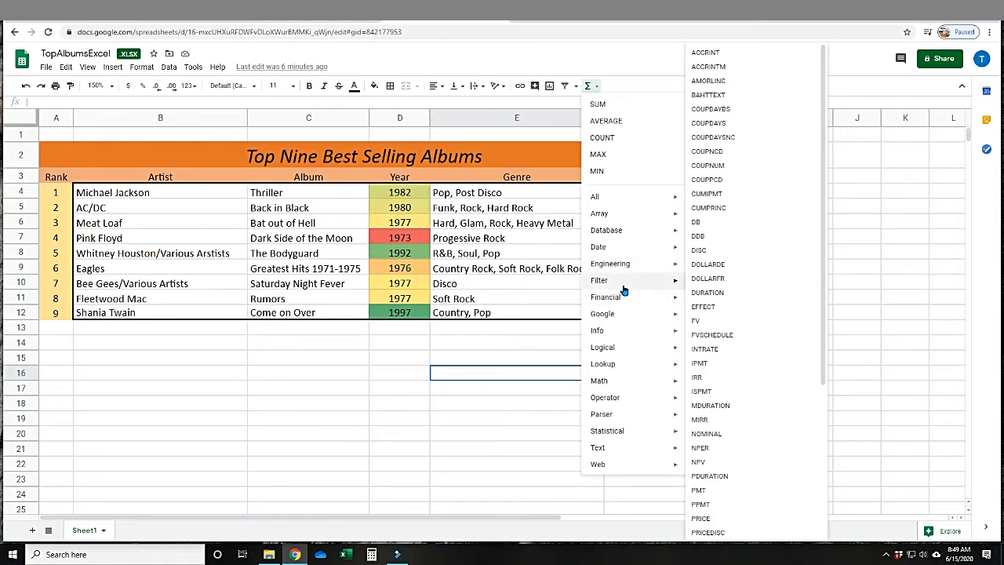
mouse_move(621, 230)
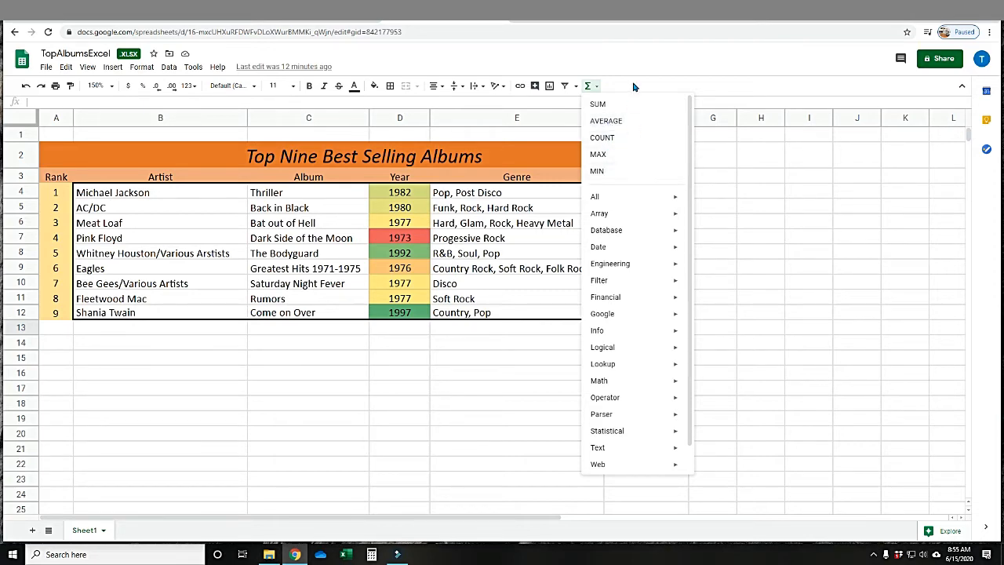
left_click(641, 57)
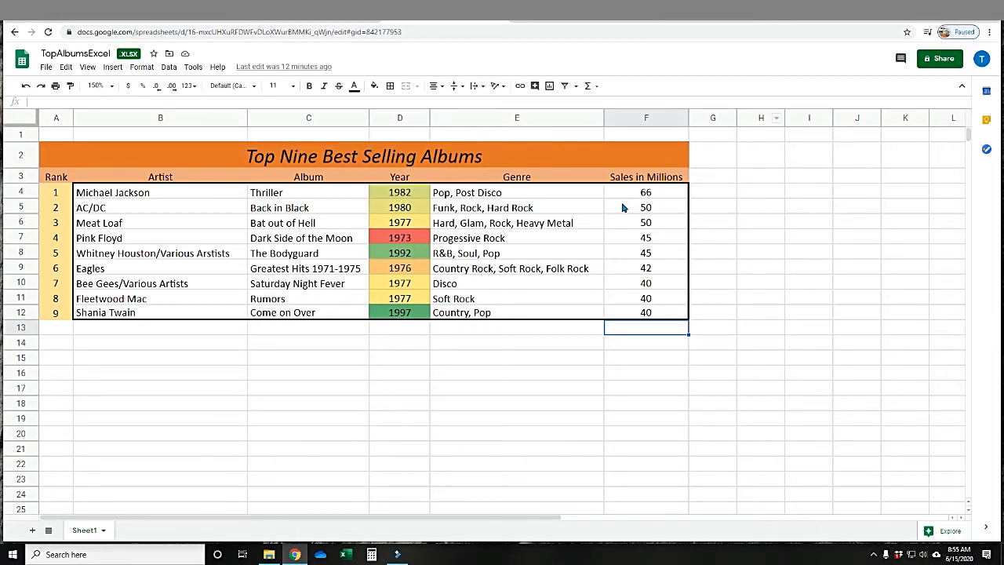
Total the Sales in Millions values F4:F12 with the SUM function in F13.
left_click_drag(625, 194, 623, 315)
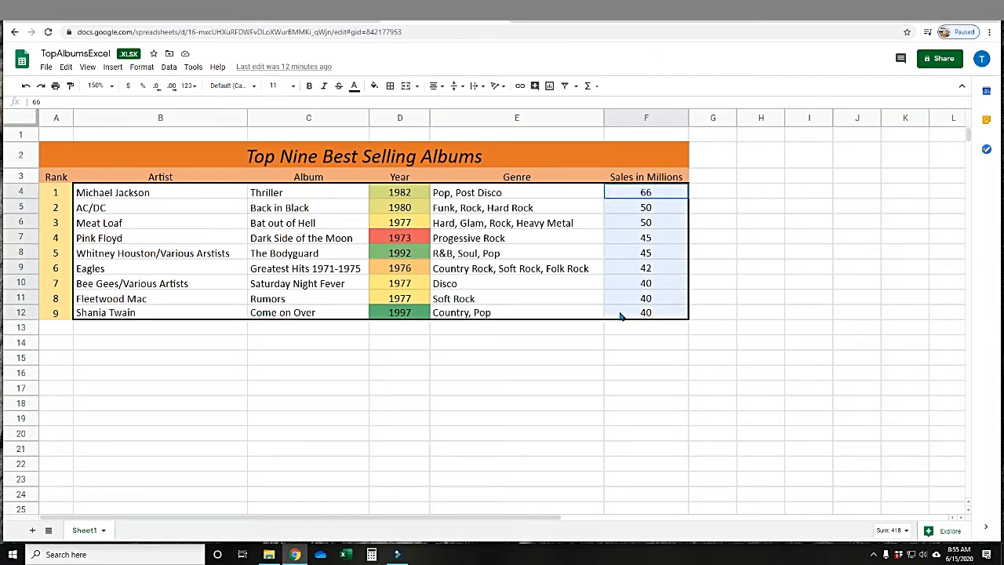
left_click(596, 88)
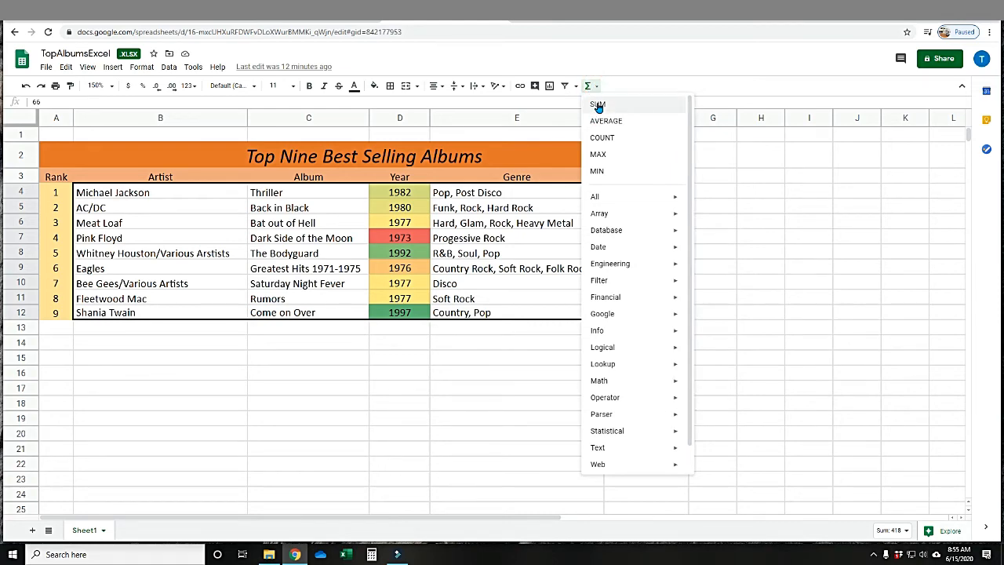
left_click(598, 104)
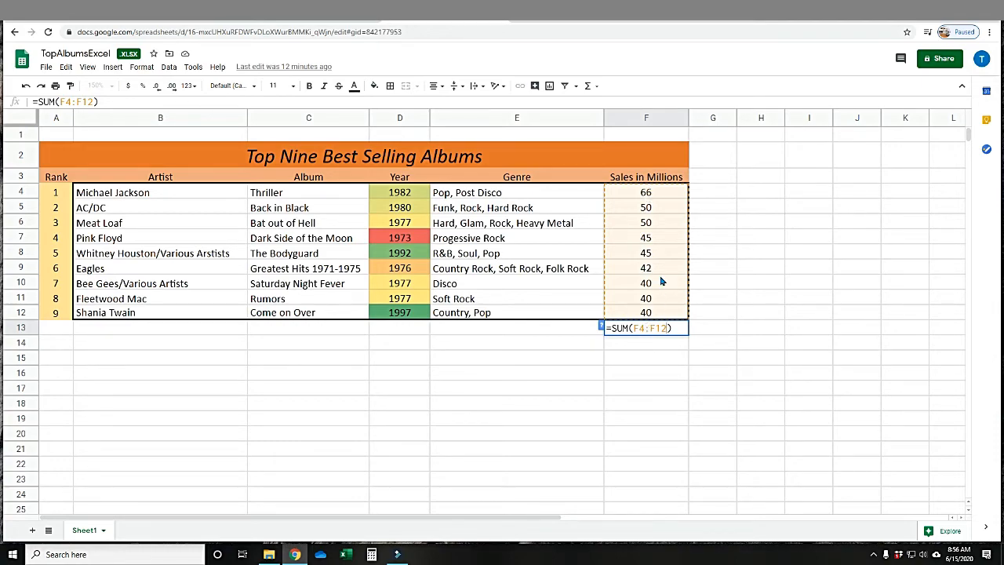
left_click(674, 328)
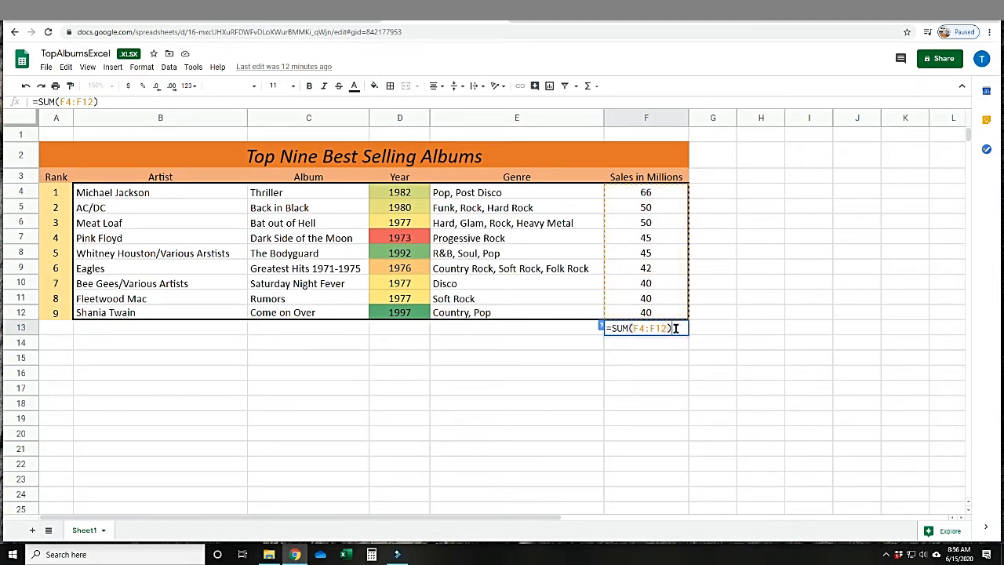
key("Return")
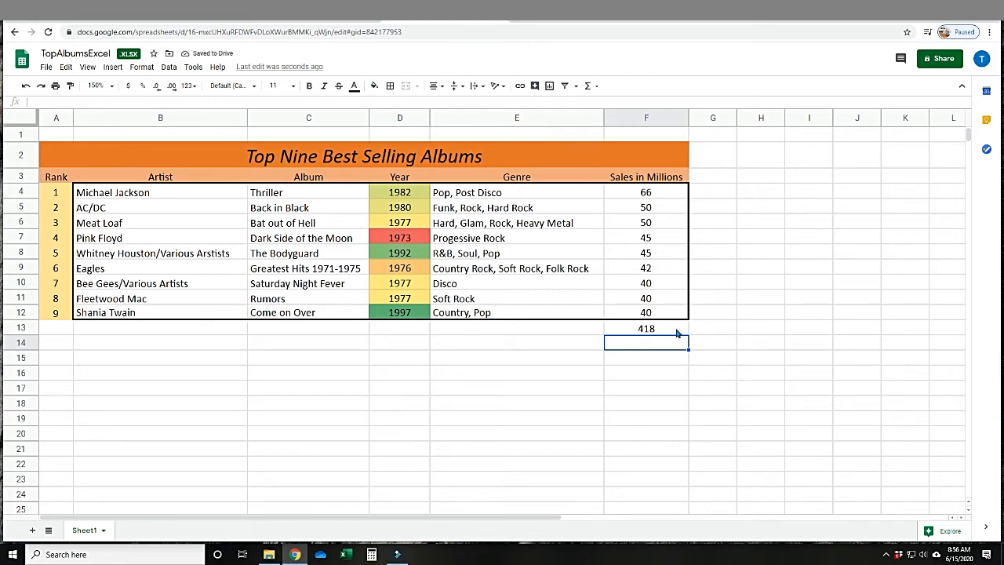
Change the sales value of the Saturday Night Fever album in F10 to 45.
left_click(676, 330)
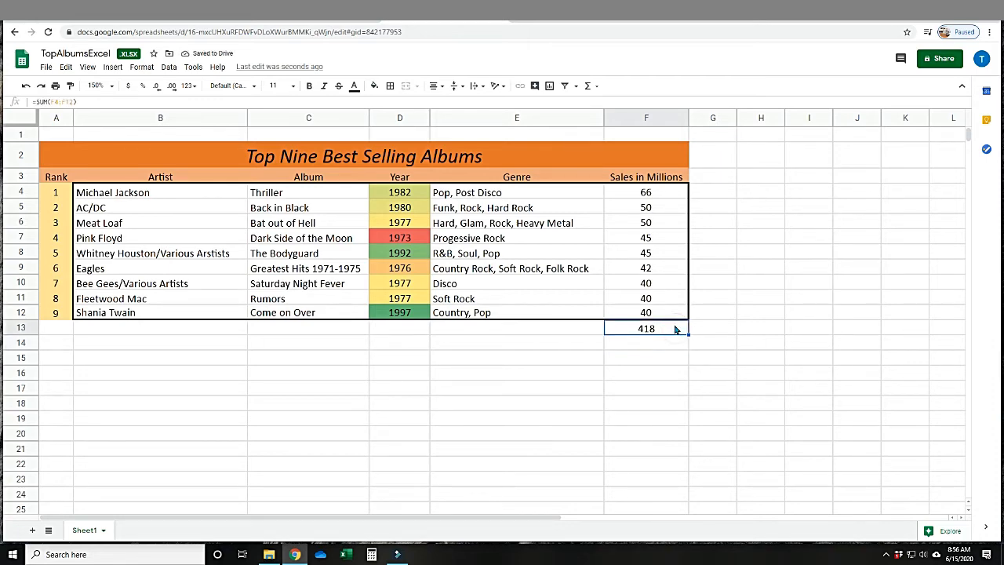
left_click(659, 287)
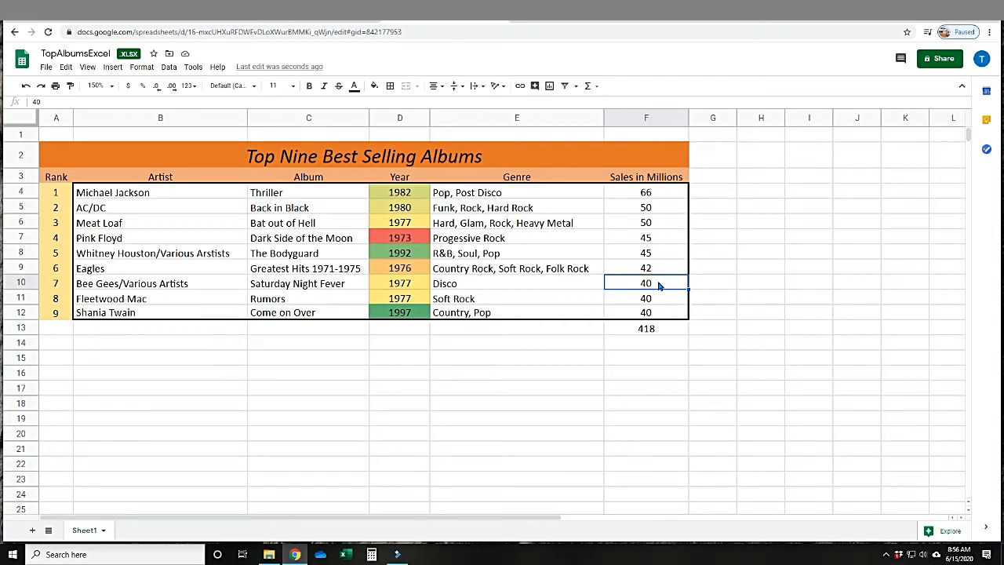
key("Delete")
type("45")
key("Return")
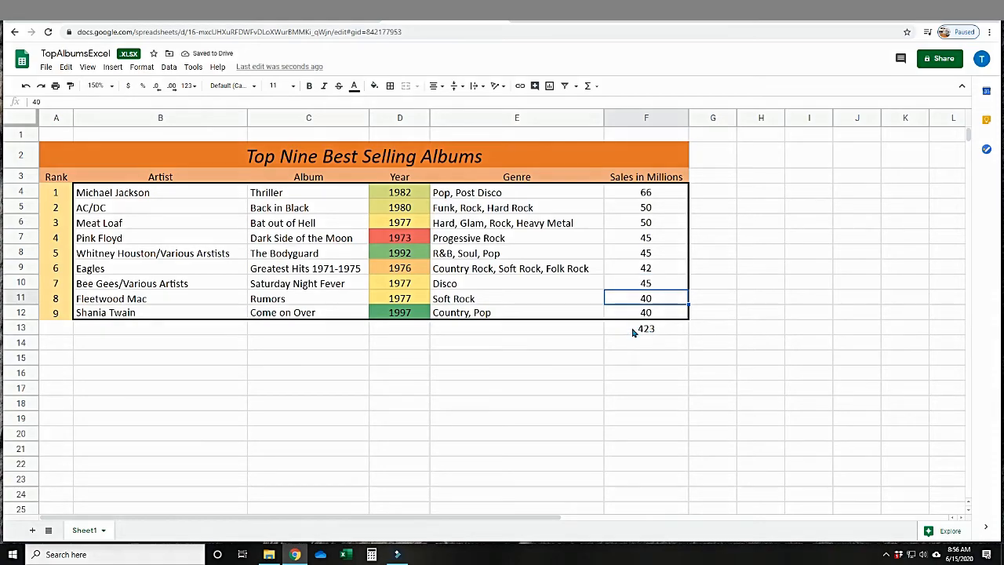
Compare the formula behind the sales total in F13 with the plain contents of several table cells.
left_click(644, 328)
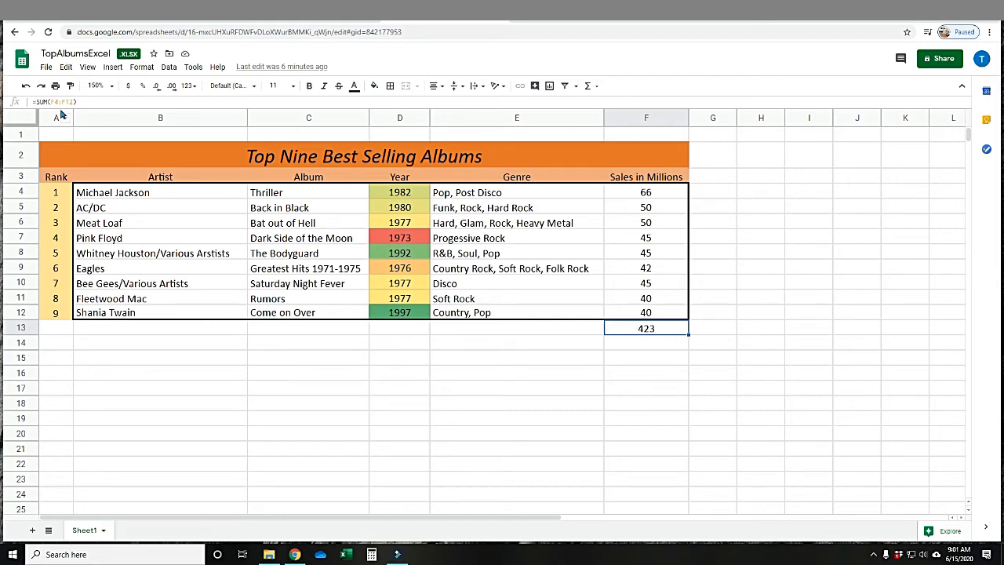
left_click(120, 198)
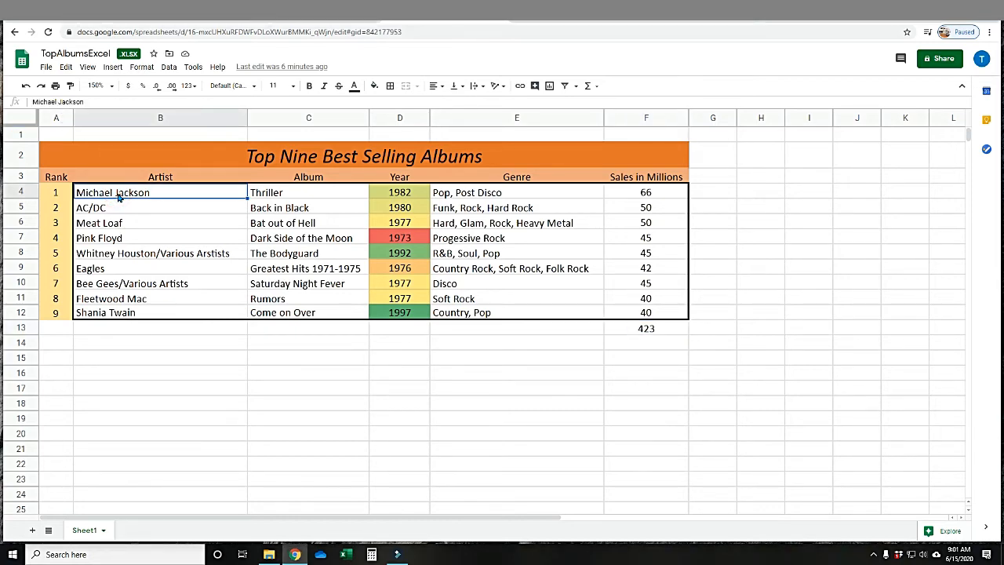
left_click(254, 241)
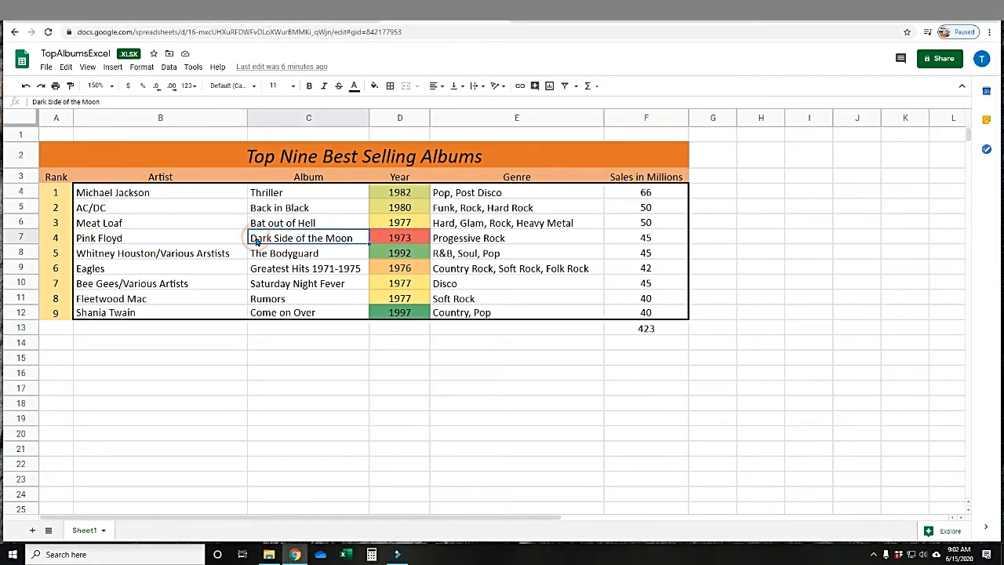
left_click(398, 258)
left_click(498, 244)
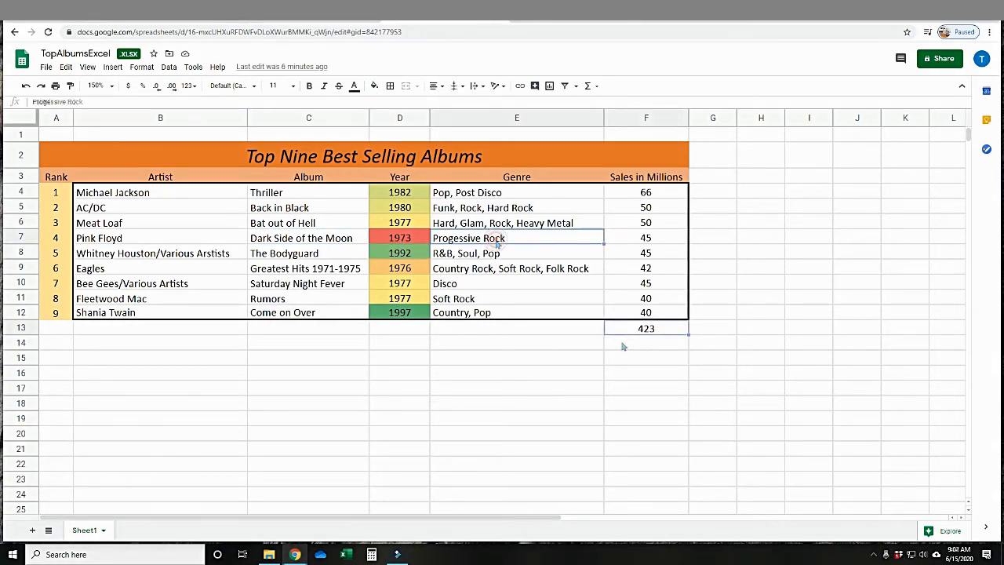
left_click(623, 329)
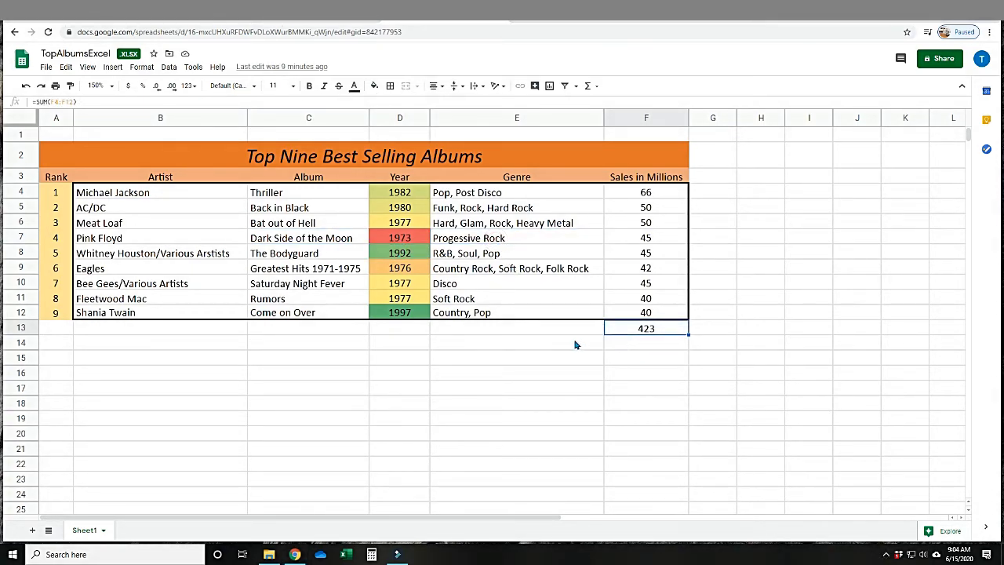
Calculate the average of the album years D4:D12 with the AVERAGE function in D13.
left_click_drag(402, 192, 400, 315)
left_click(597, 86)
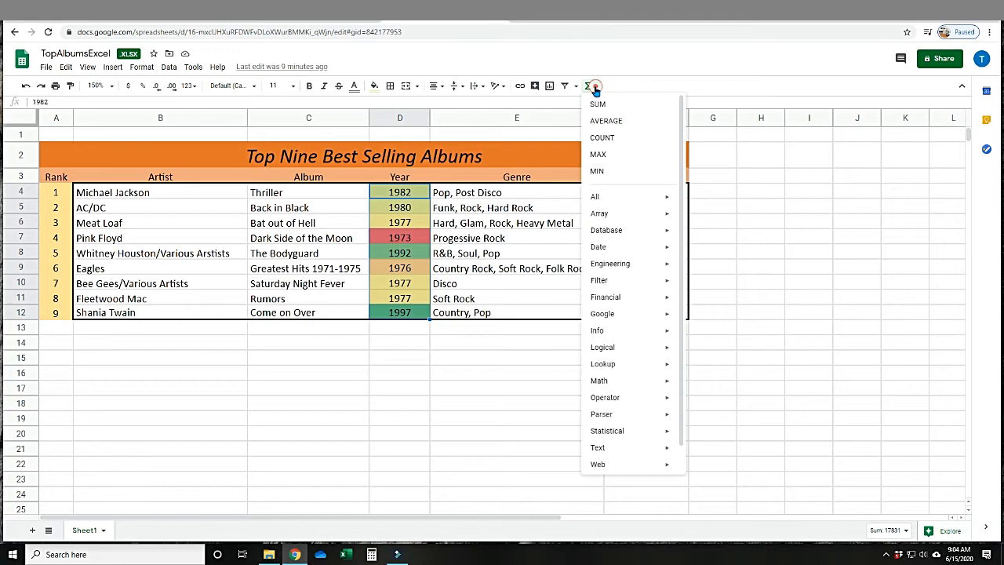
left_click(600, 122)
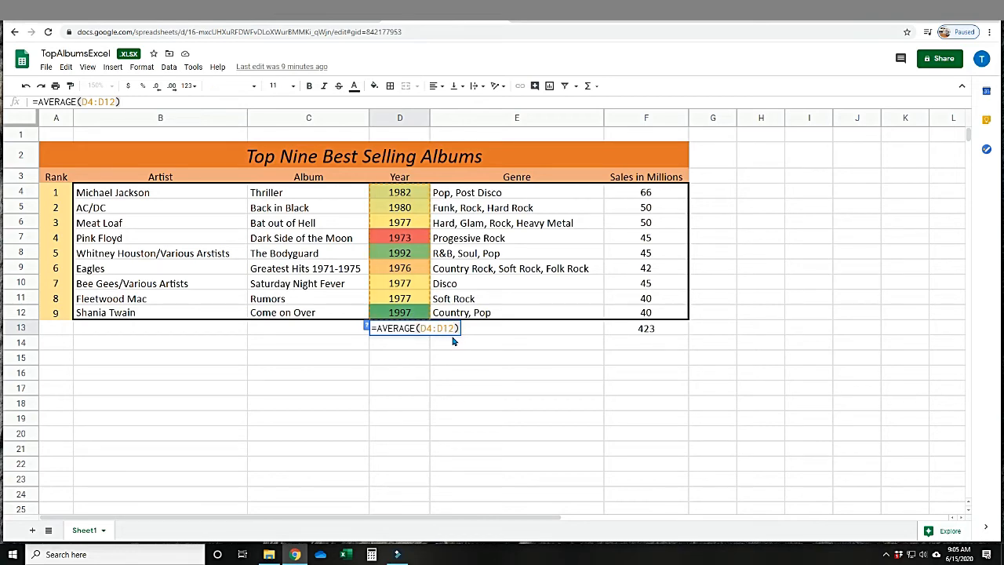
key("Return")
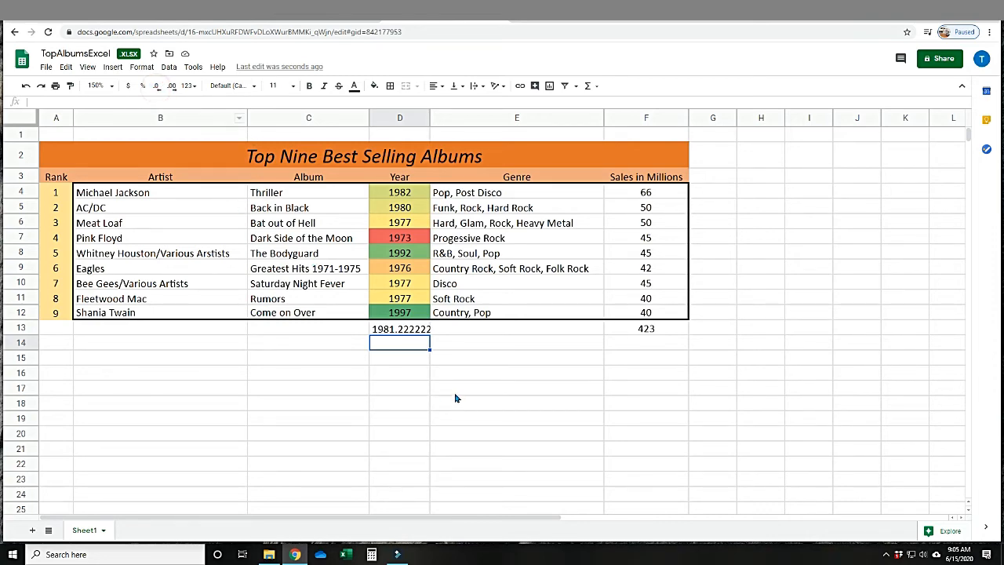
Reduce the average year in D13 to no decimal places.
left_click(422, 334)
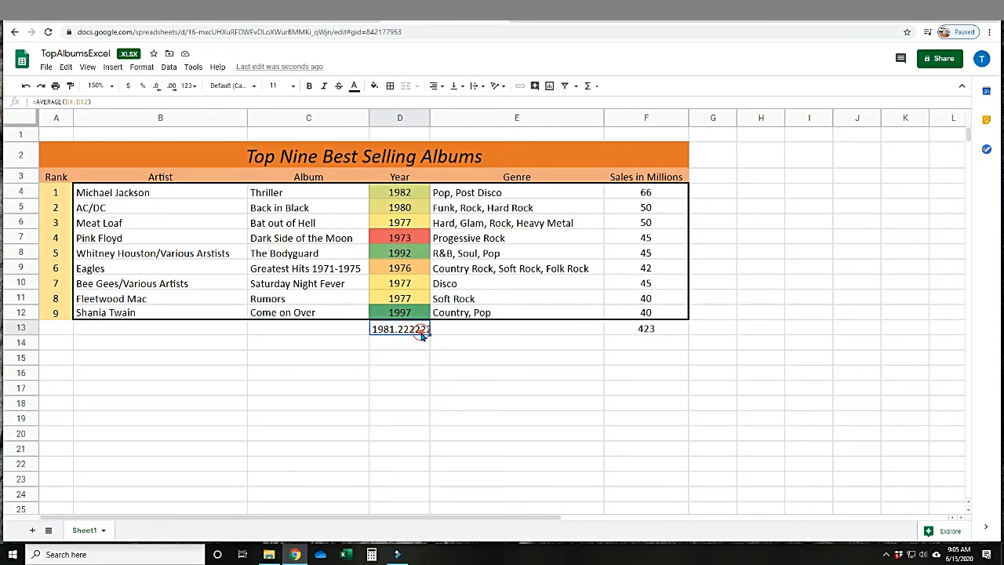
left_click(157, 88)
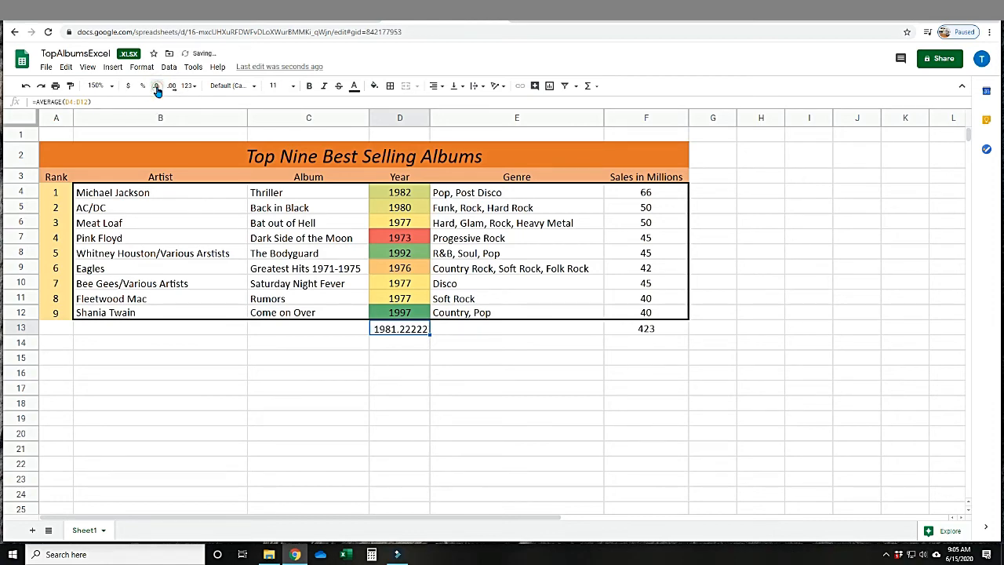
left_click(157, 88)
left_click(157, 88)
left_click(157, 88)
left_click(157, 88)
left_click(157, 88)
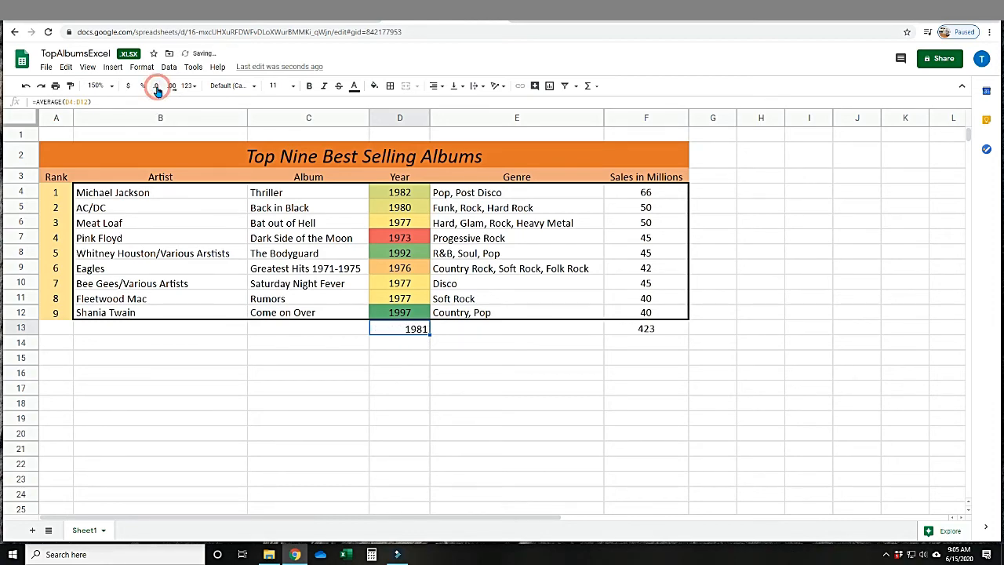
left_click(255, 375)
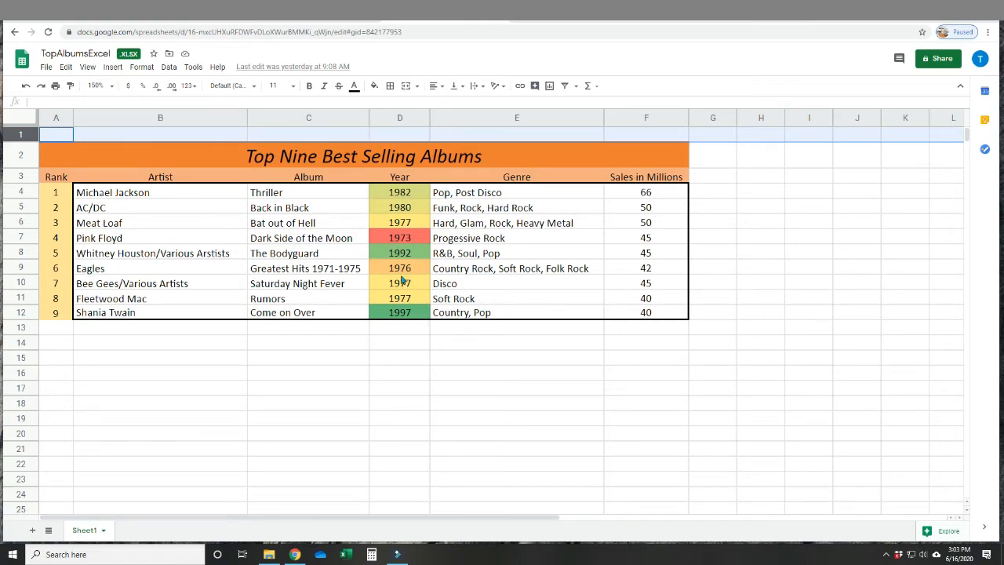
Start sharing the spreadsheet with a suggested contact's e-mail address and give that person the Viewer role.
left_click(937, 60)
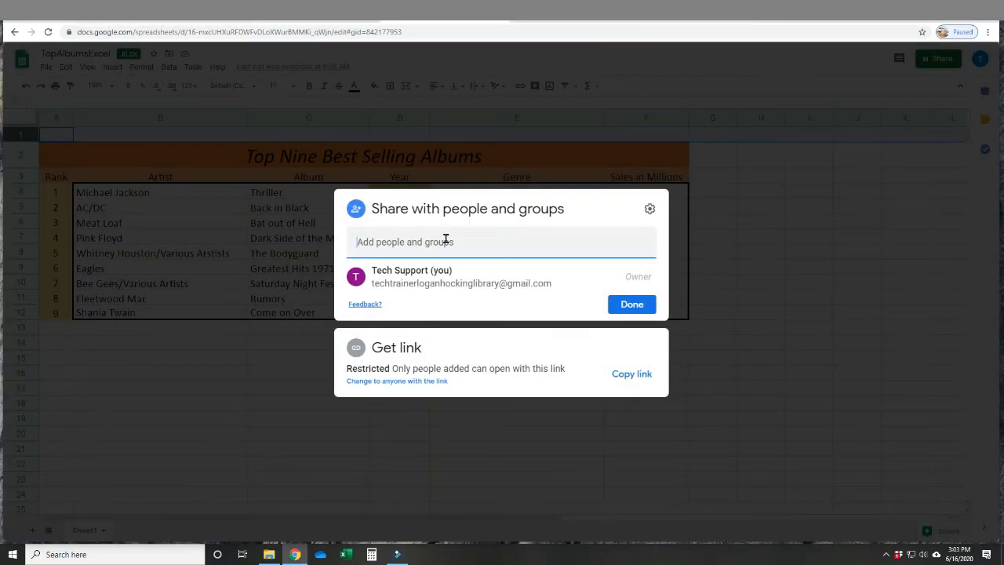
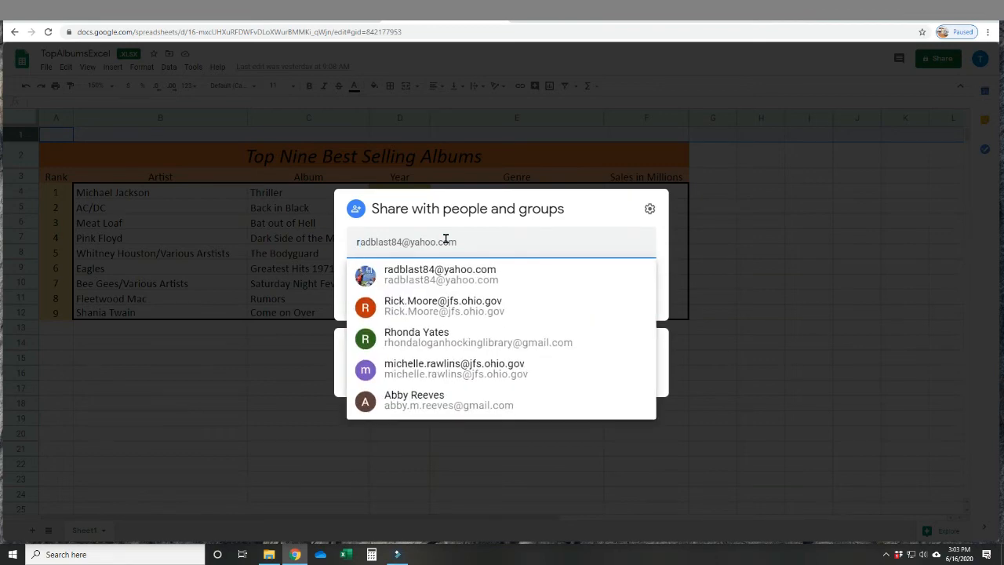
left_click(436, 278)
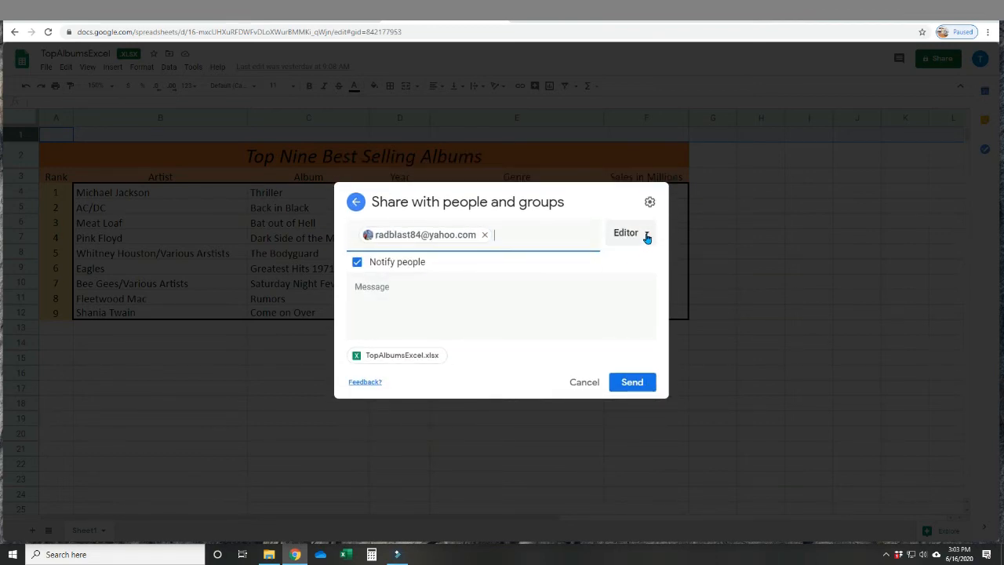
left_click(646, 233)
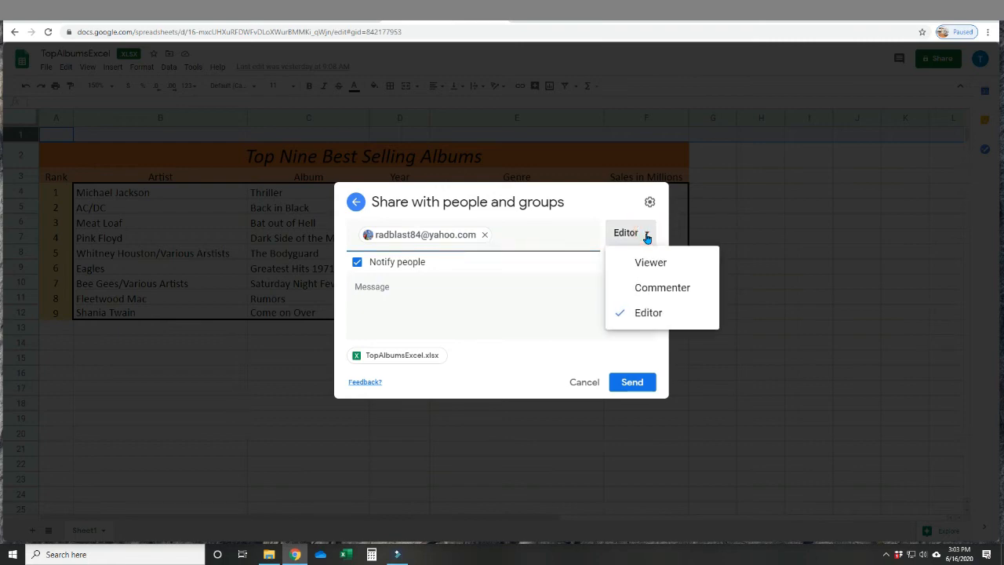
left_click(663, 287)
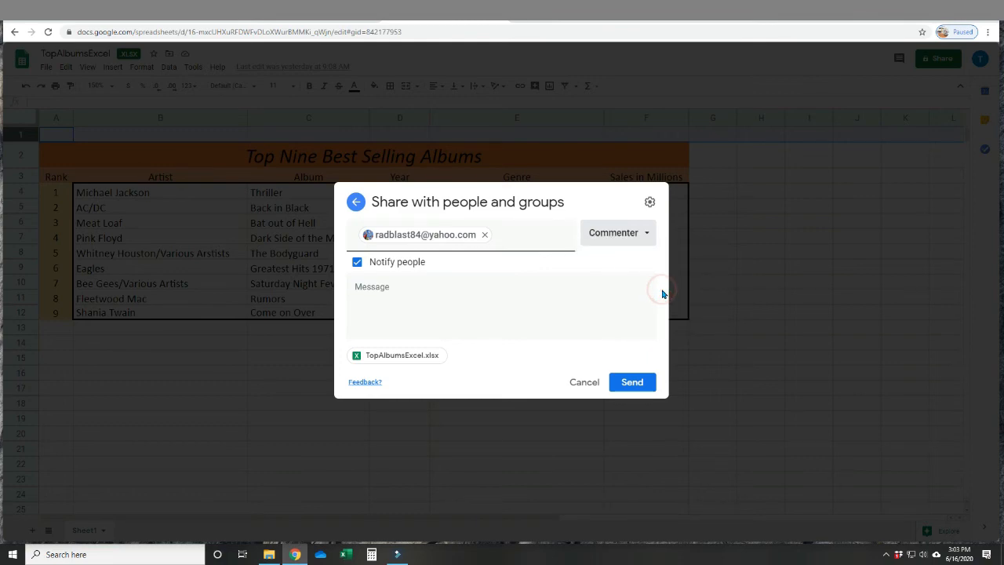
left_click(647, 234)
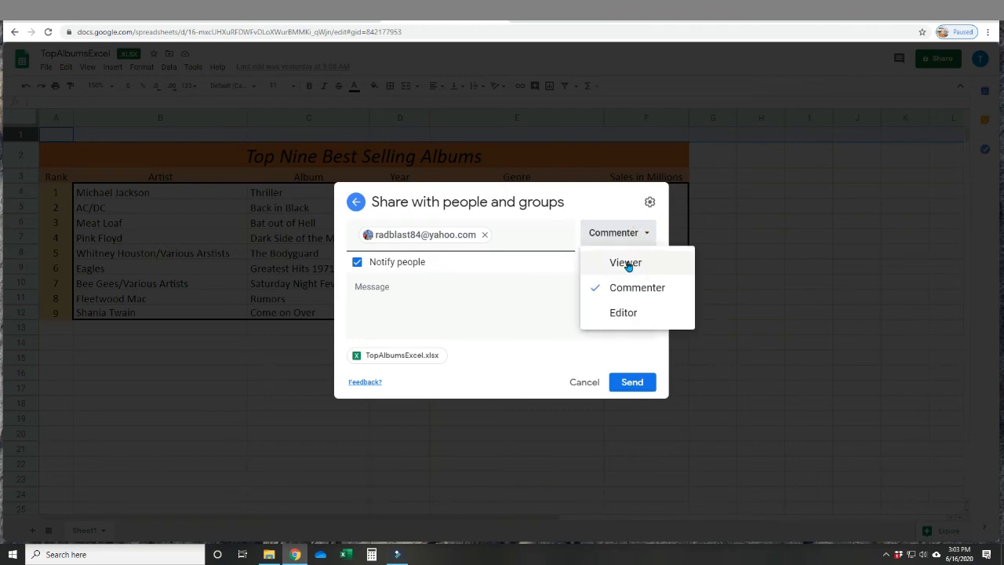
left_click(628, 263)
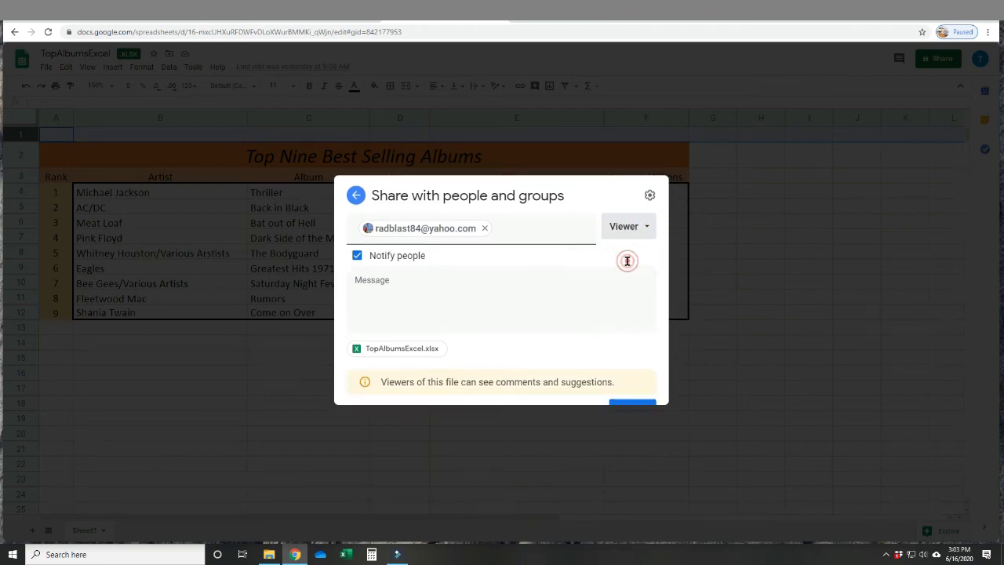
Add the message "Call me once you receive, thanks." to the sharing invitation and send it.
left_click(538, 280)
type("Call me once you receive, thanks.")
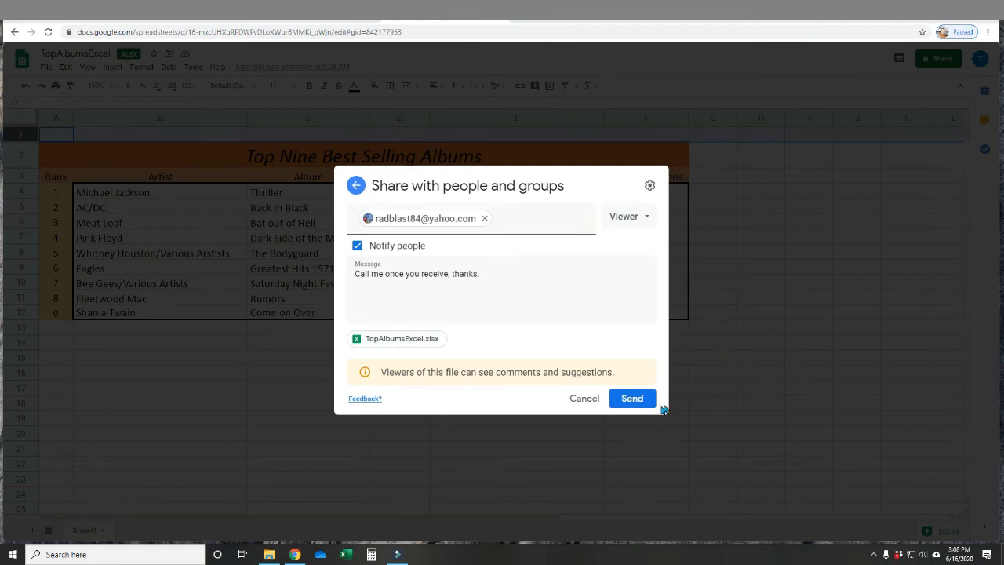
left_click(633, 399)
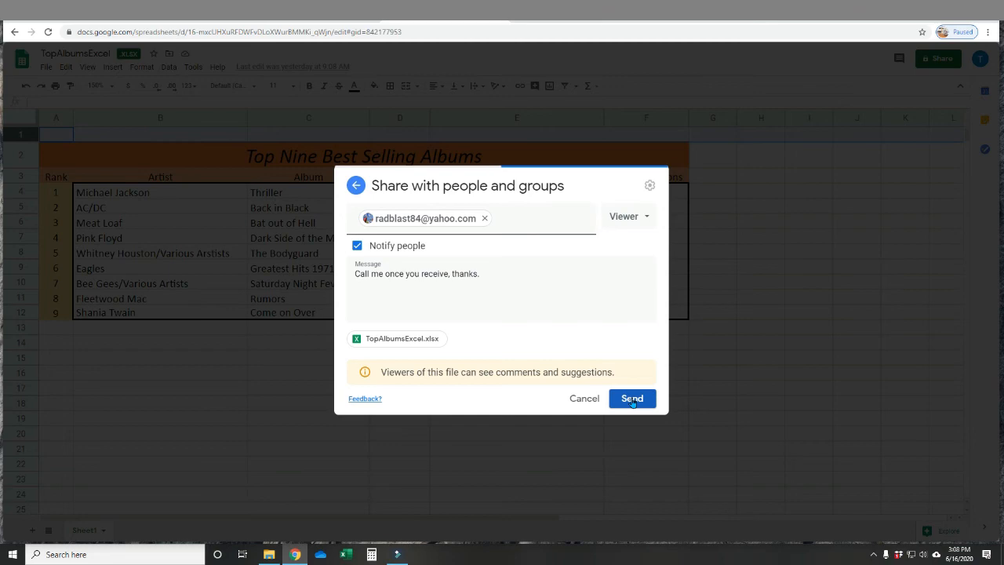